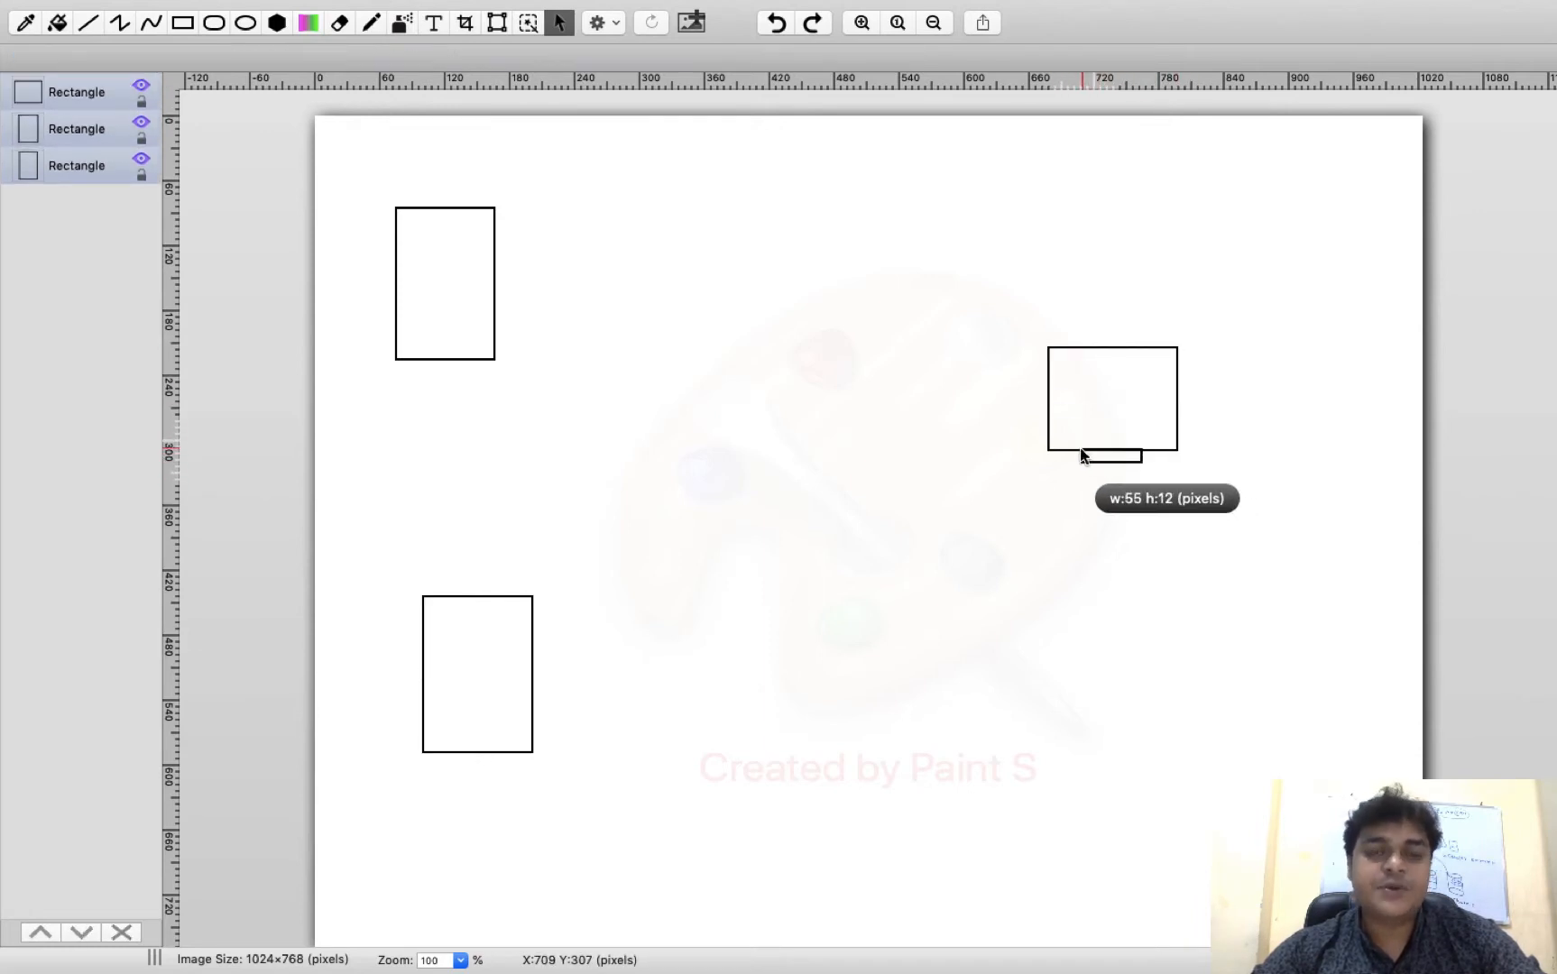
Draw two ellipses, one near the bottom centre and one on the right of the page
{"action": "left_click", "coordinate": [247, 26]}
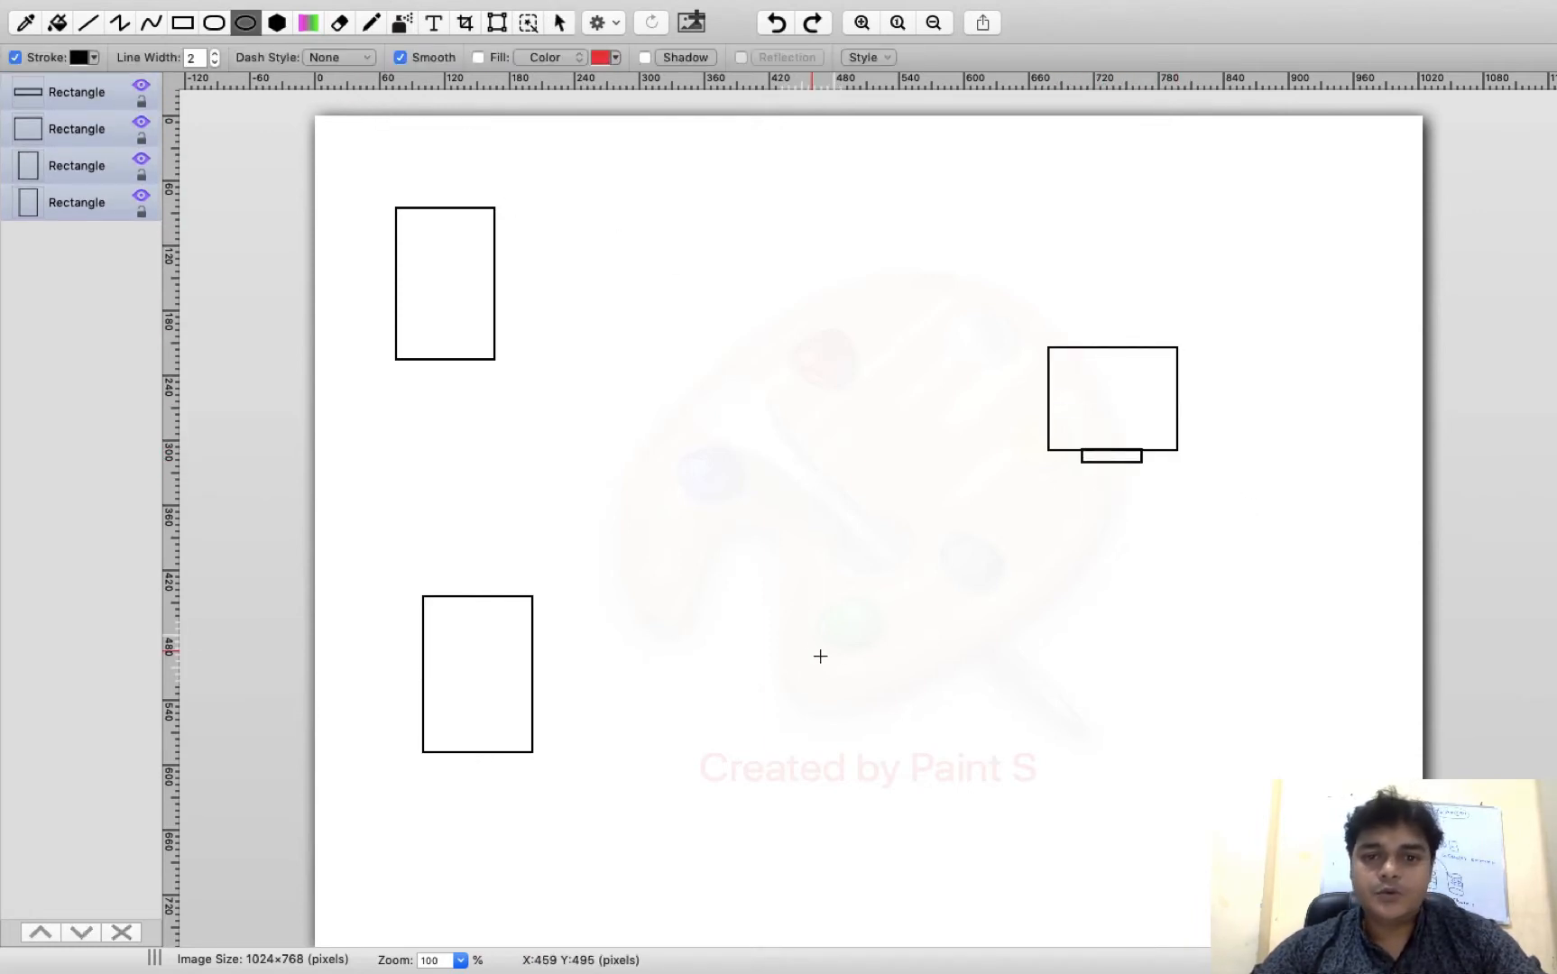
{"action": "left_click_drag", "start_coordinate": [845, 749], "coordinate": [1001, 879]}
{"action": "left_click", "coordinate": [1170, 603]}
{"action": "left_click_drag", "start_coordinate": [1170, 605], "coordinate": [1317, 723]}
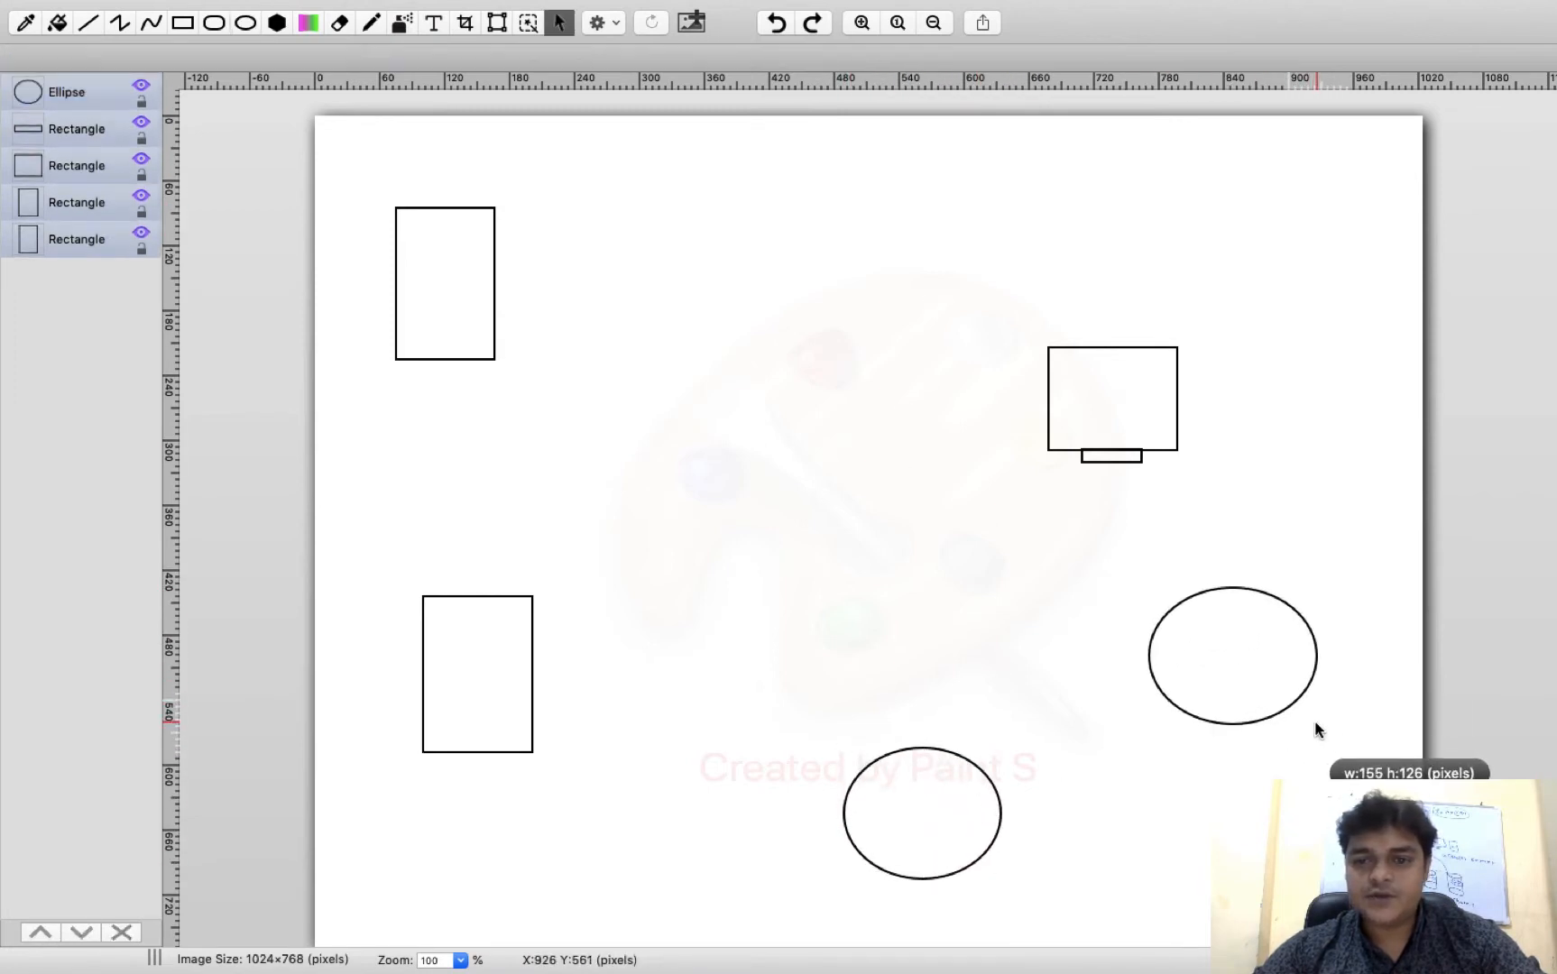
Add a red 'esxi-1 192.168.0.112' label above the top-left box, widening its text box
{"action": "left_click", "coordinate": [440, 25]}
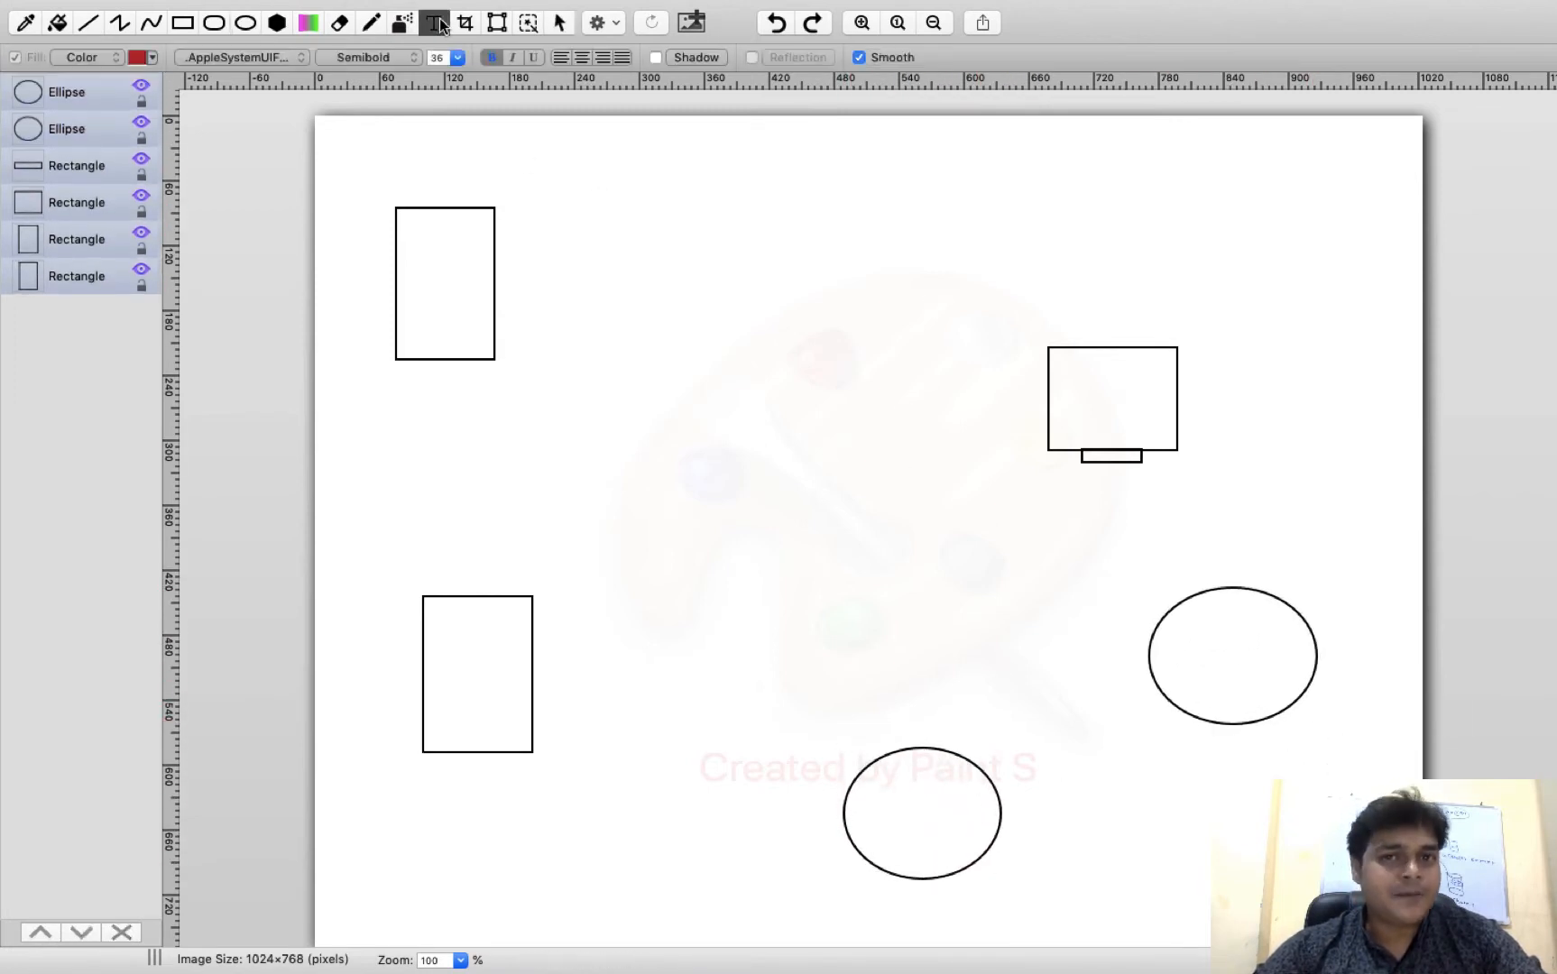
{"action": "left_click_drag", "start_coordinate": [382, 159], "coordinate": [719, 142]}
{"action": "type", "text": "esxi-1"}
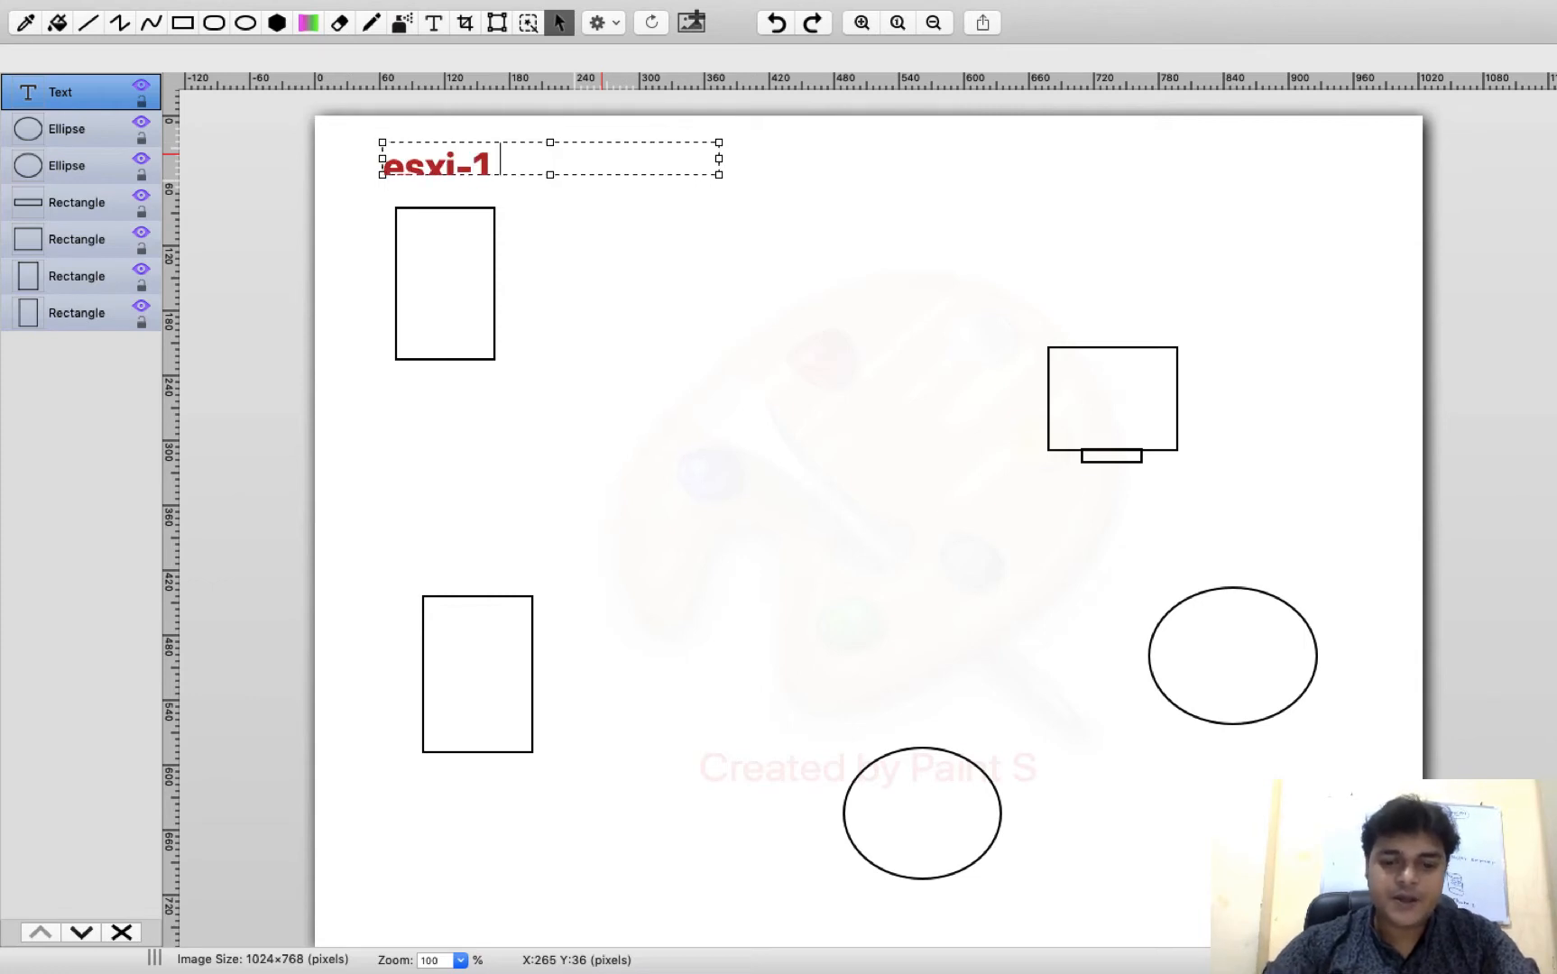
{"action": "type", "text": " 192.168.0"}
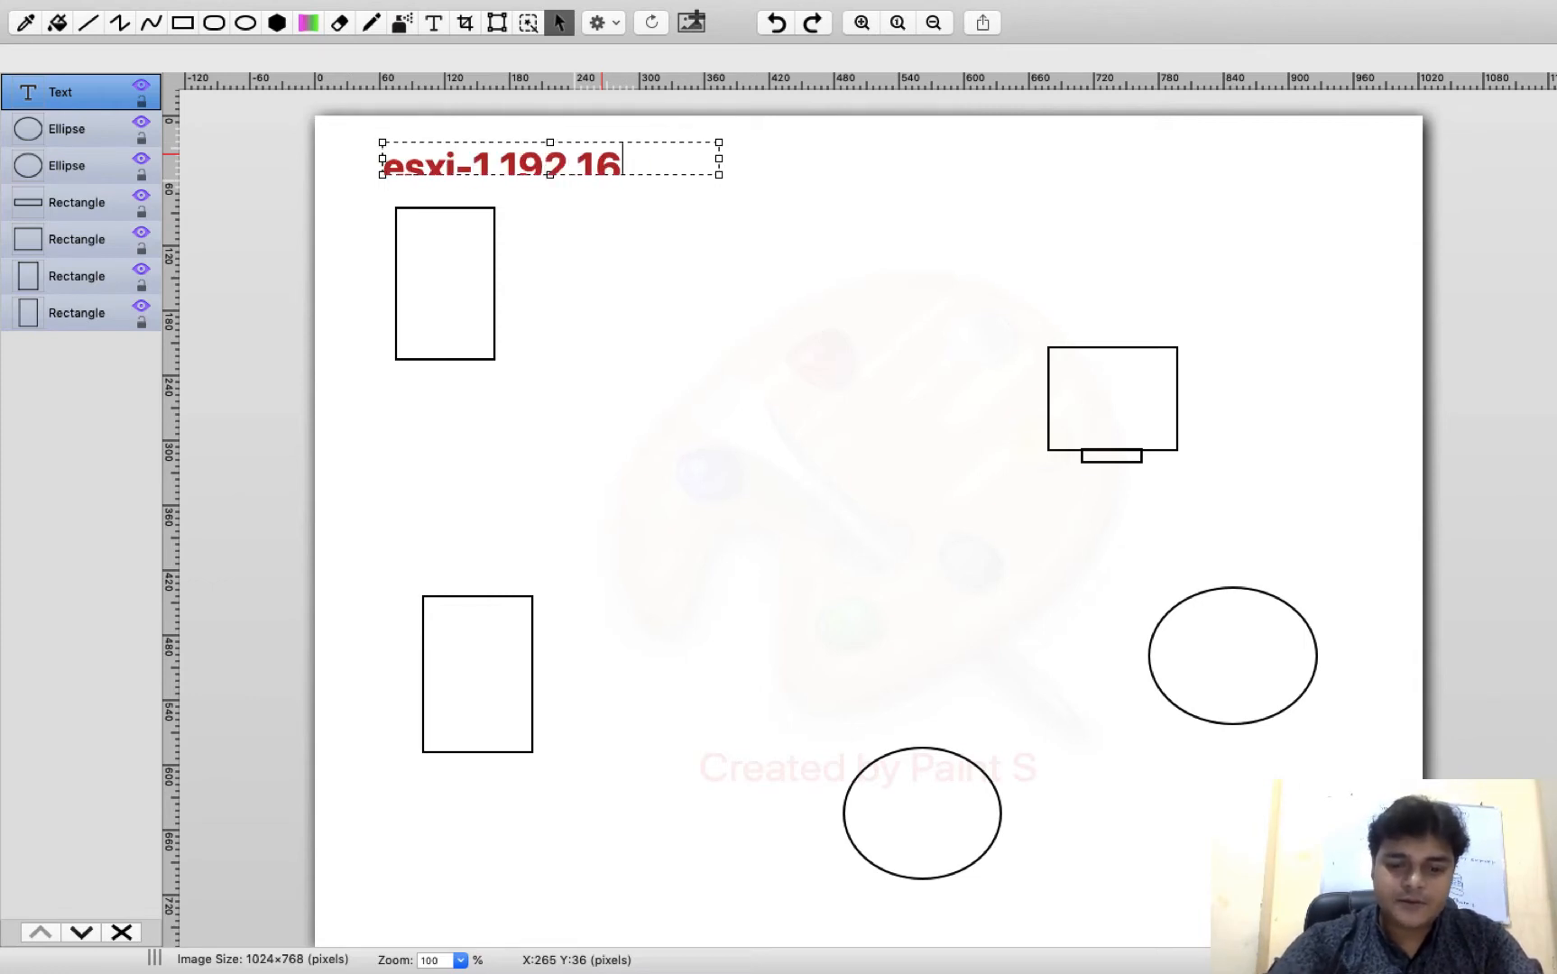
{"action": "key", "text": "BackSpace"}
{"action": "key", "text": "BackSpace"}
{"action": "key", "text": "BackSpace"}
{"action": "key", "text": "BackSpace"}
{"action": "key", "text": "BackSpace"}
{"action": "key", "text": "BackSpace"}
{"action": "key", "text": "BackSpace"}
{"action": "key", "text": "BackSpace"}
{"action": "key", "text": "BackSpace"}
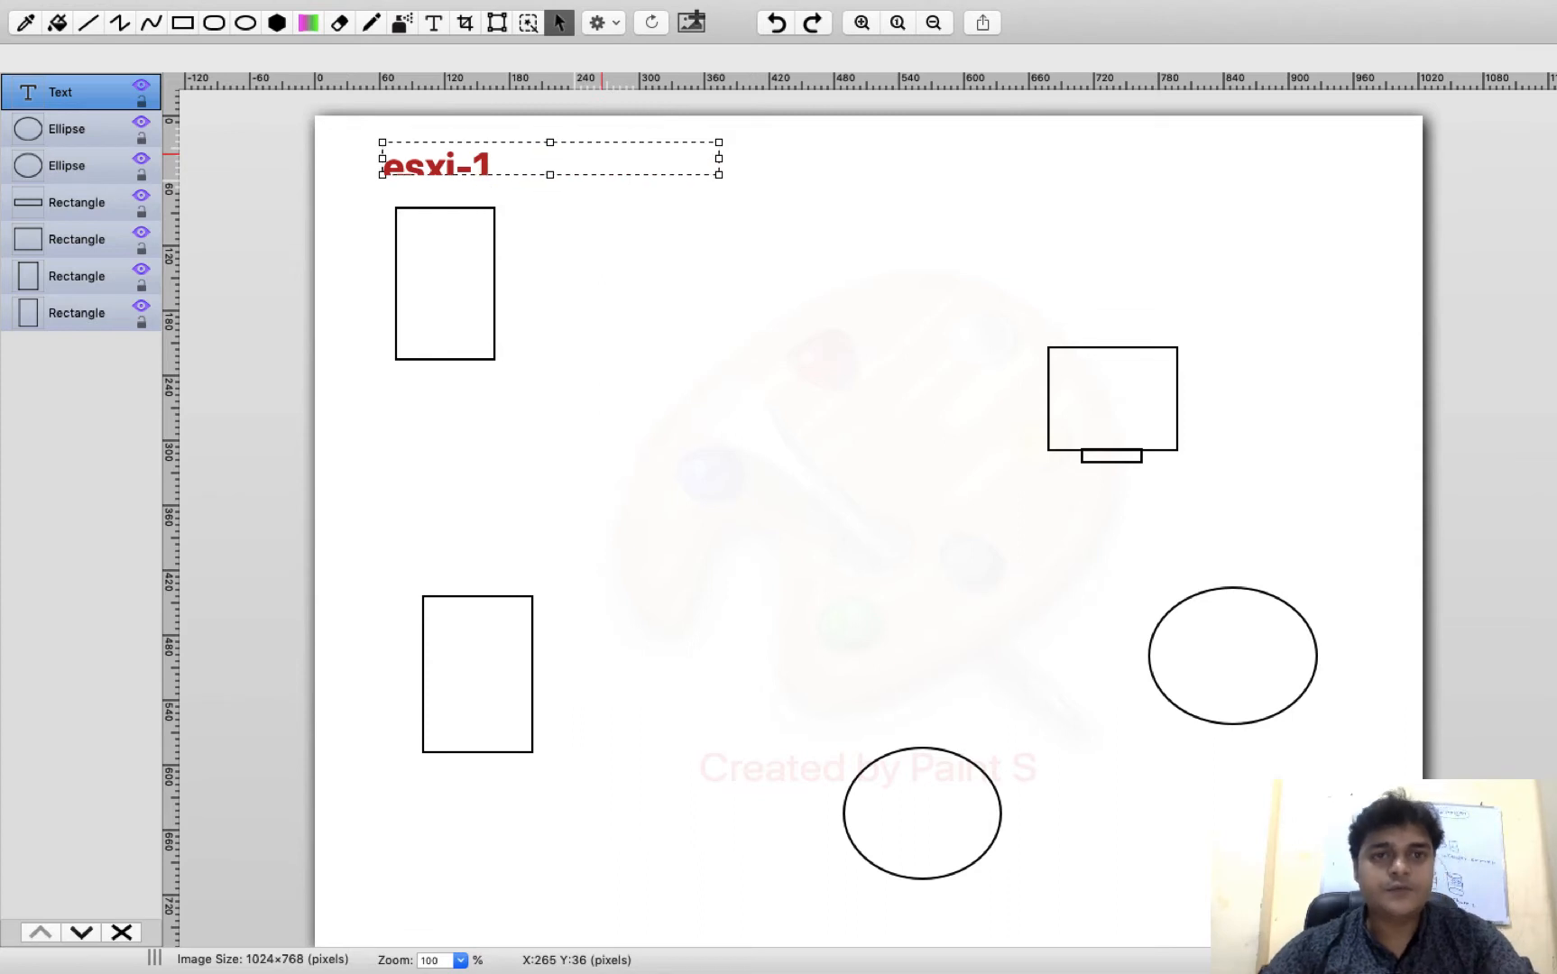
{"action": "left_click_drag", "start_coordinate": [719, 163], "coordinate": [893, 199]}
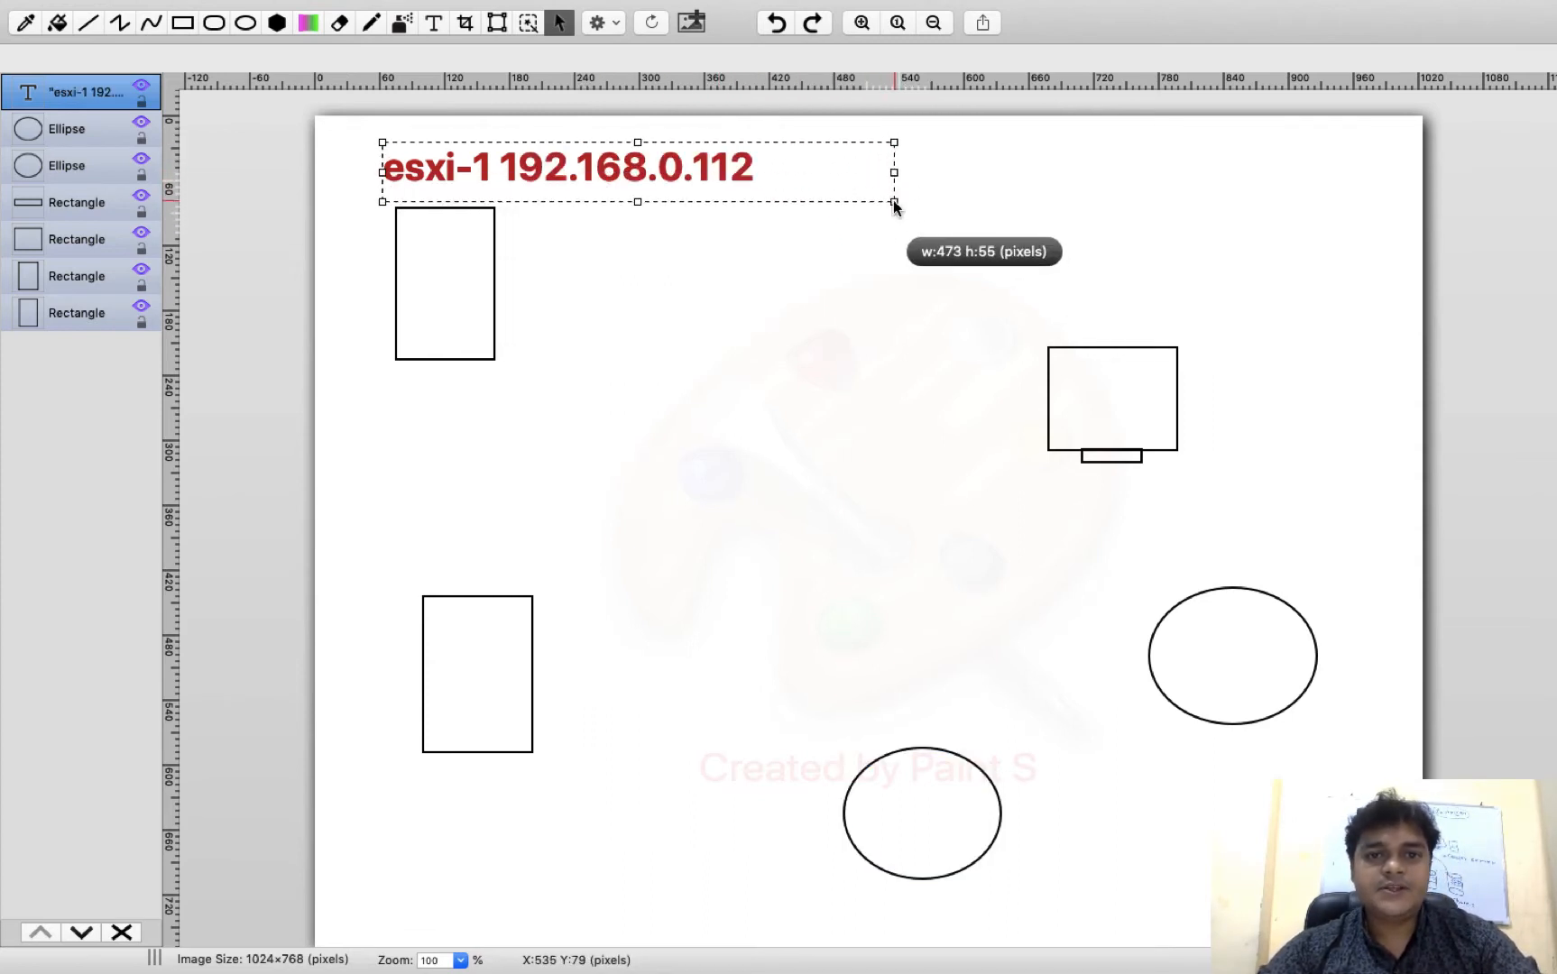
{"action": "left_click", "coordinate": [796, 296]}
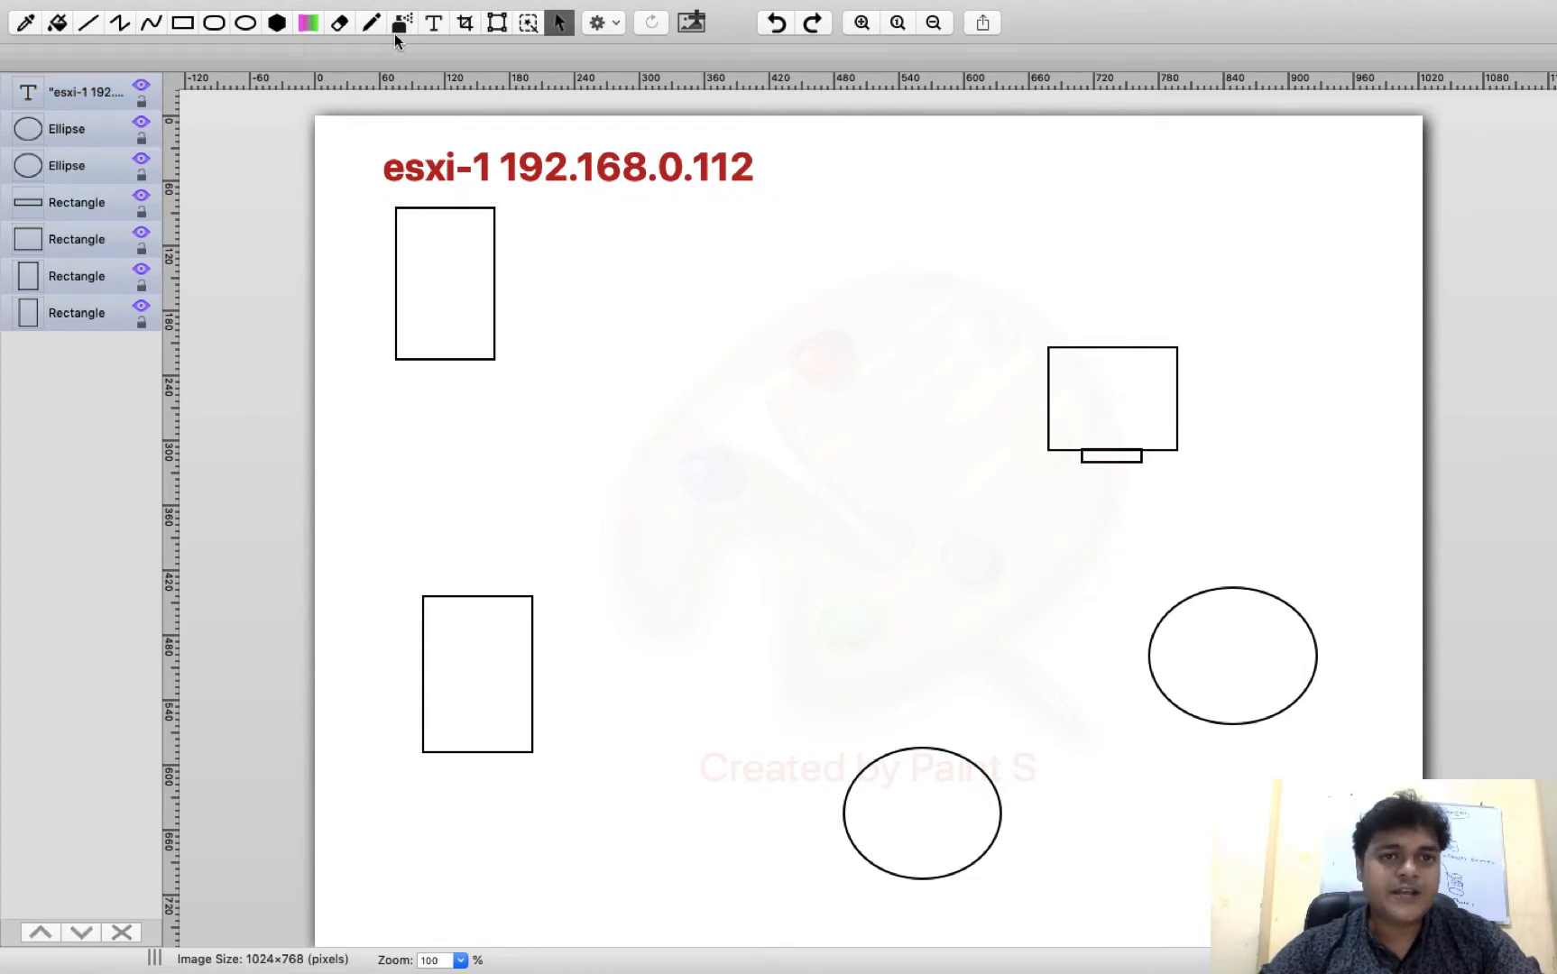
Label the lower-left box '192.168.0.110' and the right box 'vcenter server' in red
{"action": "left_click", "coordinate": [434, 22]}
{"action": "left_click_drag", "start_coordinate": [374, 490], "coordinate": [786, 577]}
{"action": "type", "text": "192.168.0."}
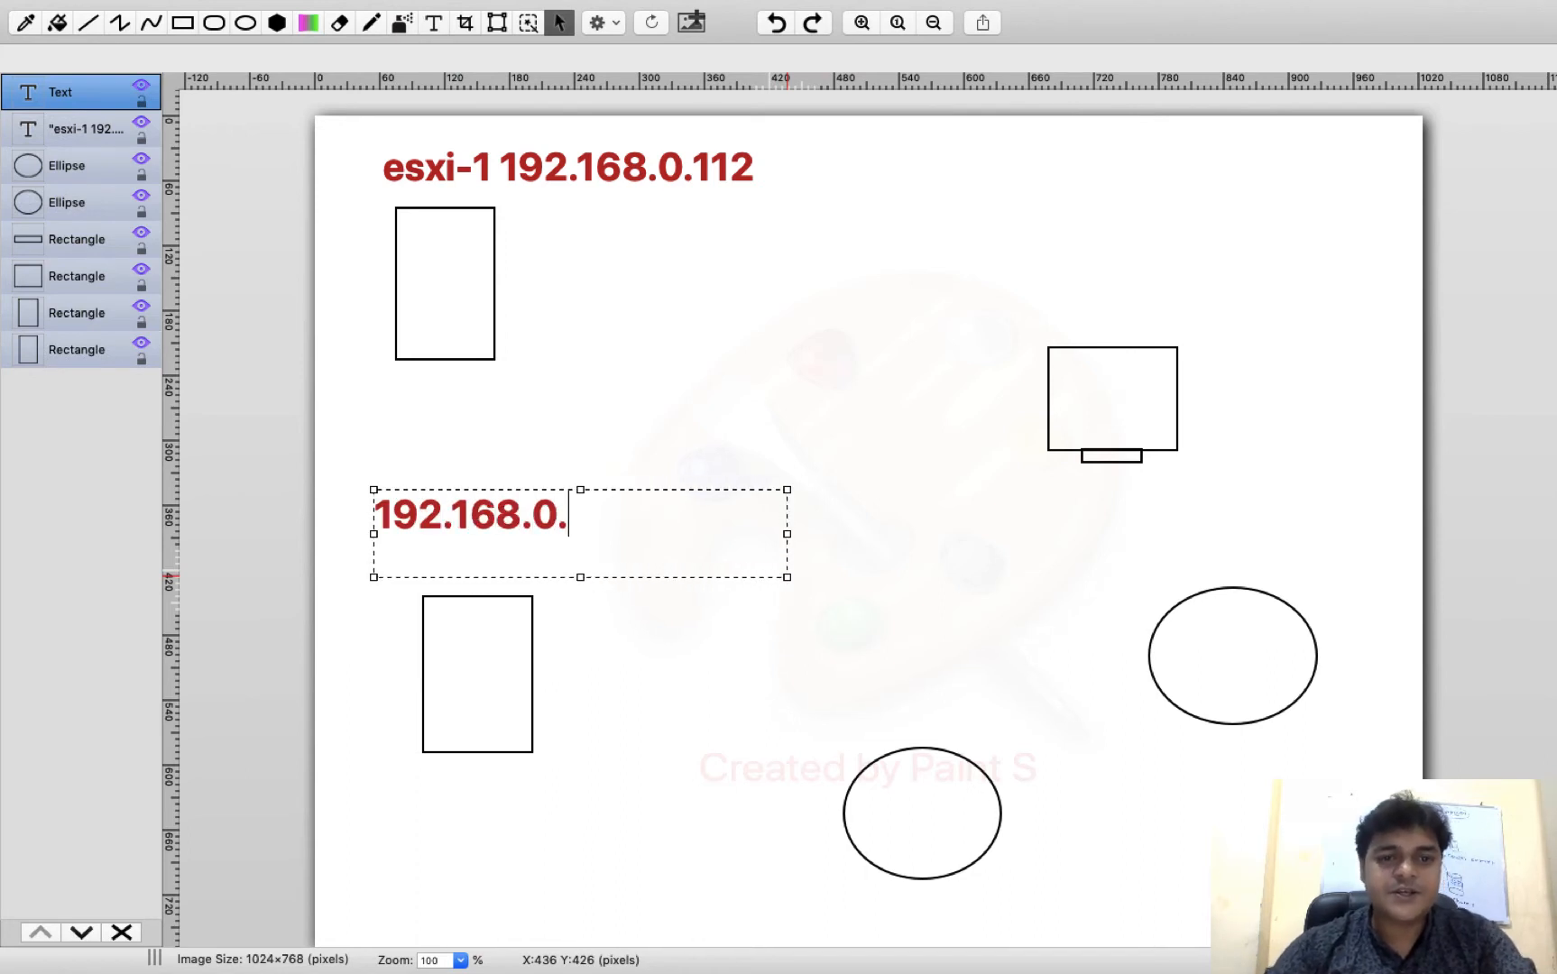
{"action": "type", "text": "110"}
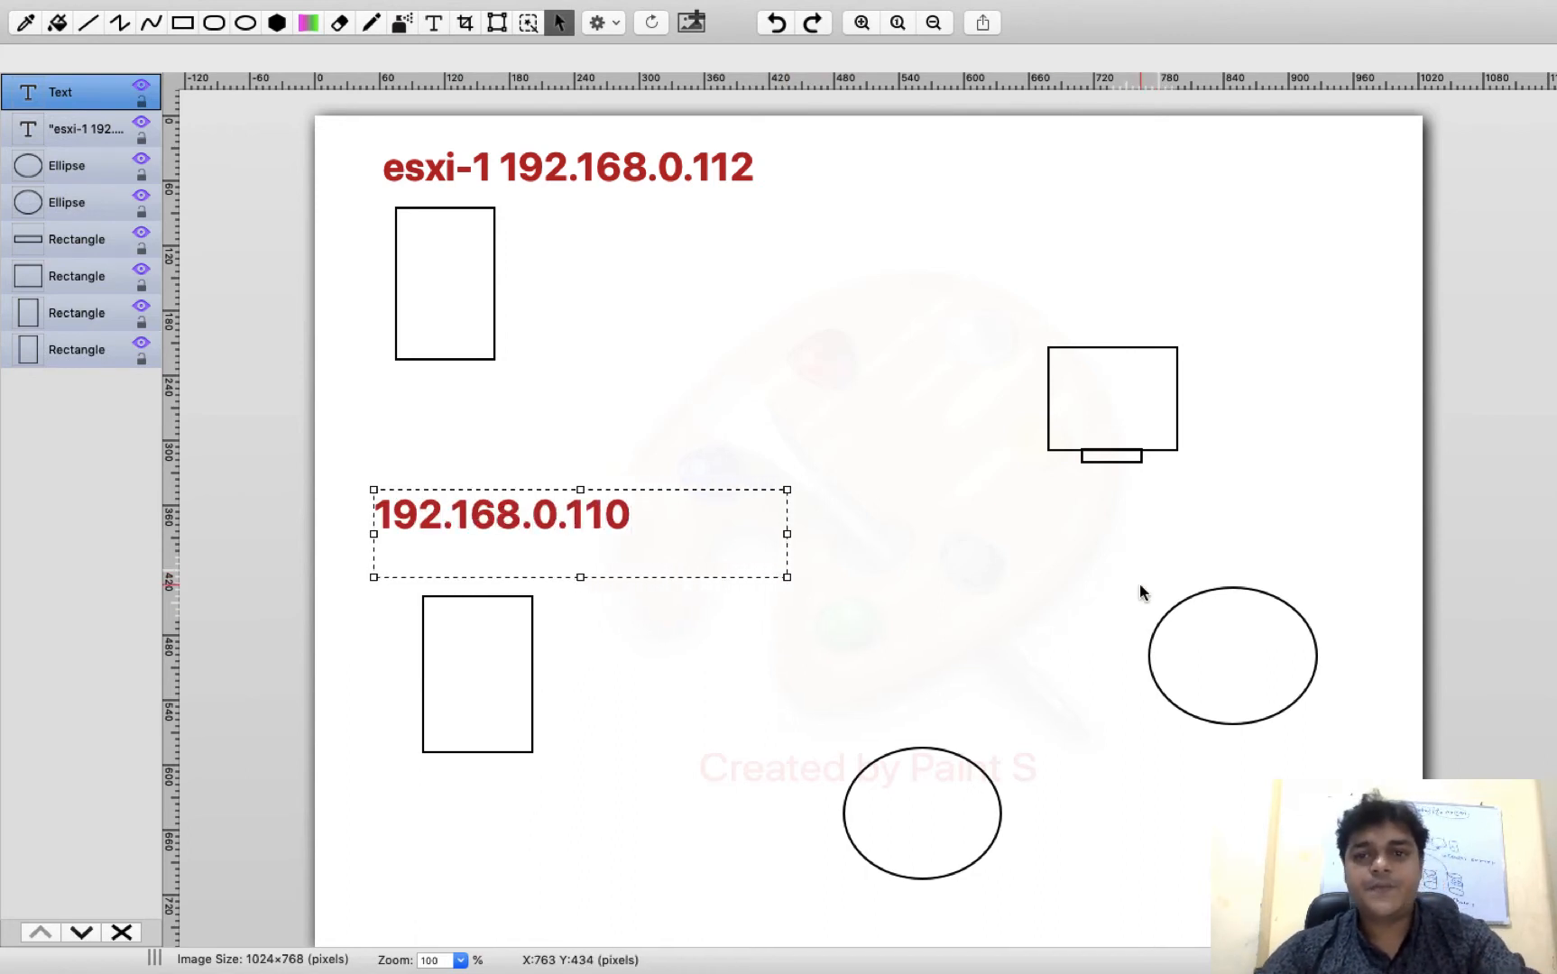
{"action": "left_click_drag", "start_coordinate": [1008, 286], "coordinate": [1334, 333]}
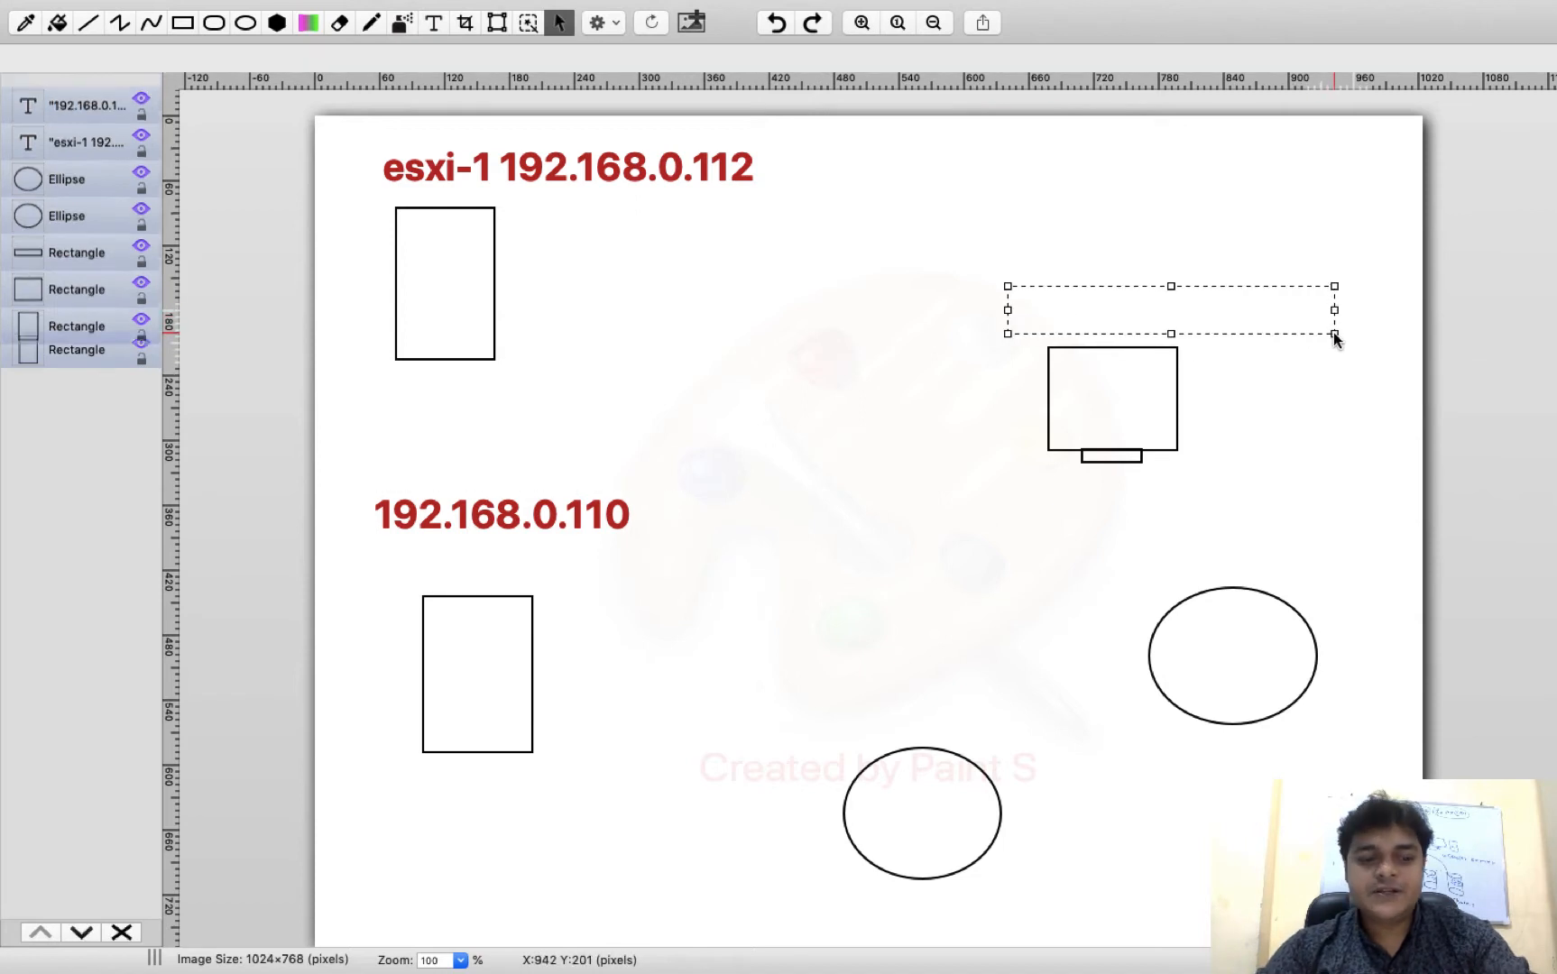
{"action": "type", "text": "192"}
{"action": "key", "text": "BackSpace"}
{"action": "key", "text": "BackSpace"}
{"action": "key", "text": "BackSpace"}
{"action": "type", "text": "vcenter server"}
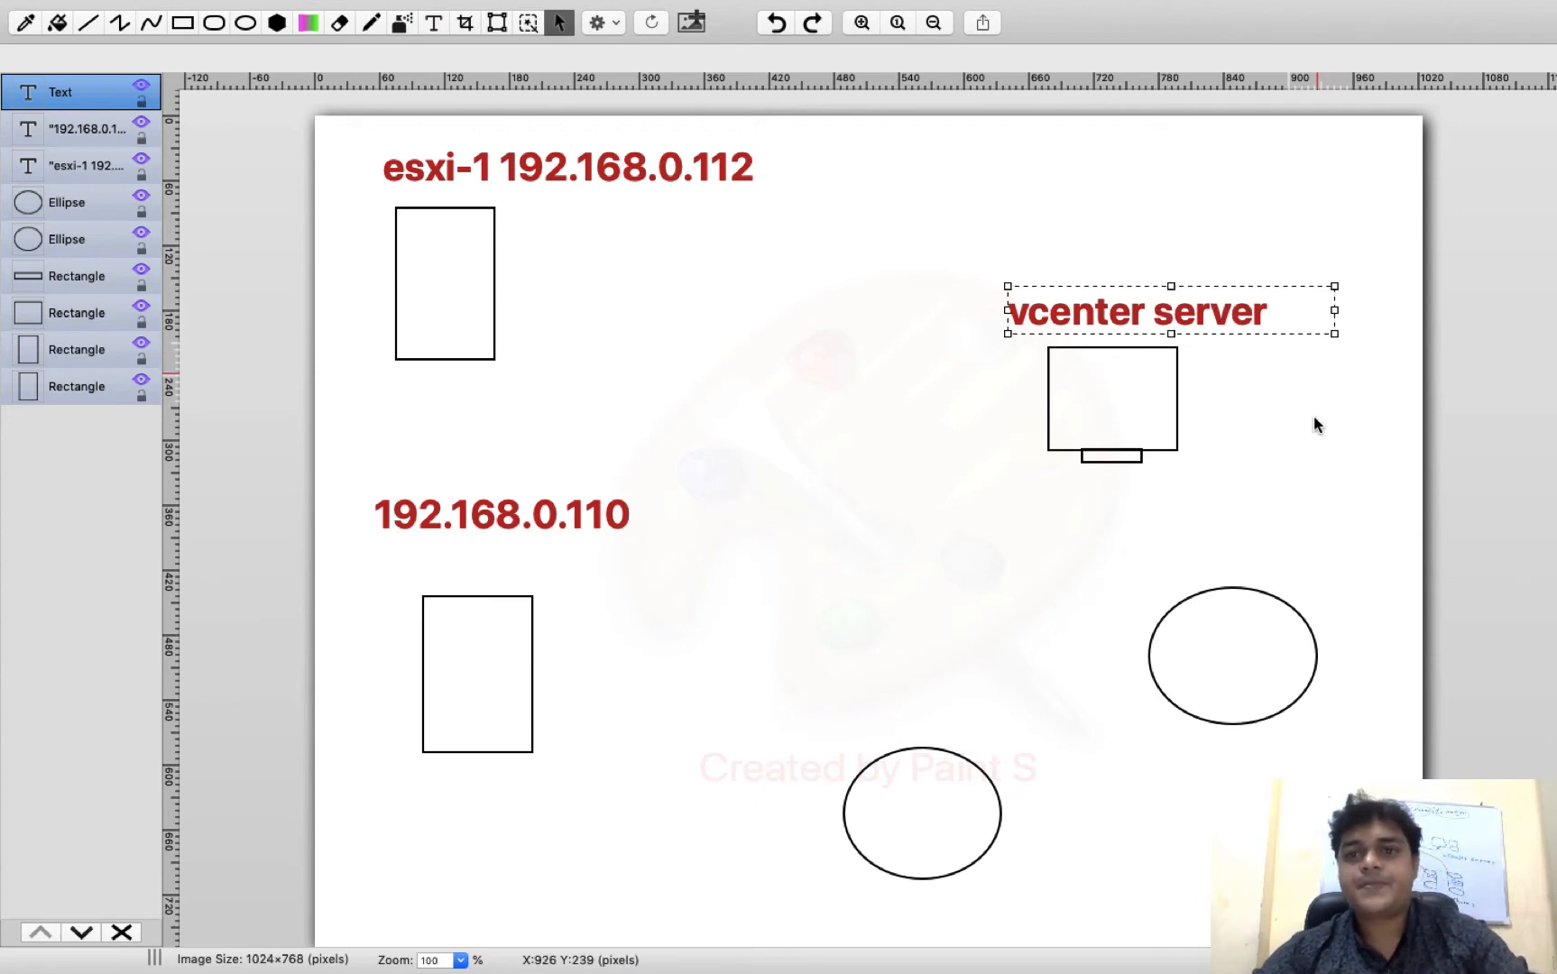
{"action": "left_click", "coordinate": [1274, 450]}
Label the lower ellipse 'share-1' and the right ellipse 'share-2'
{"action": "left_click", "coordinate": [433, 22]}
{"action": "left_click_drag", "start_coordinate": [964, 860], "coordinate": [1202, 938]}
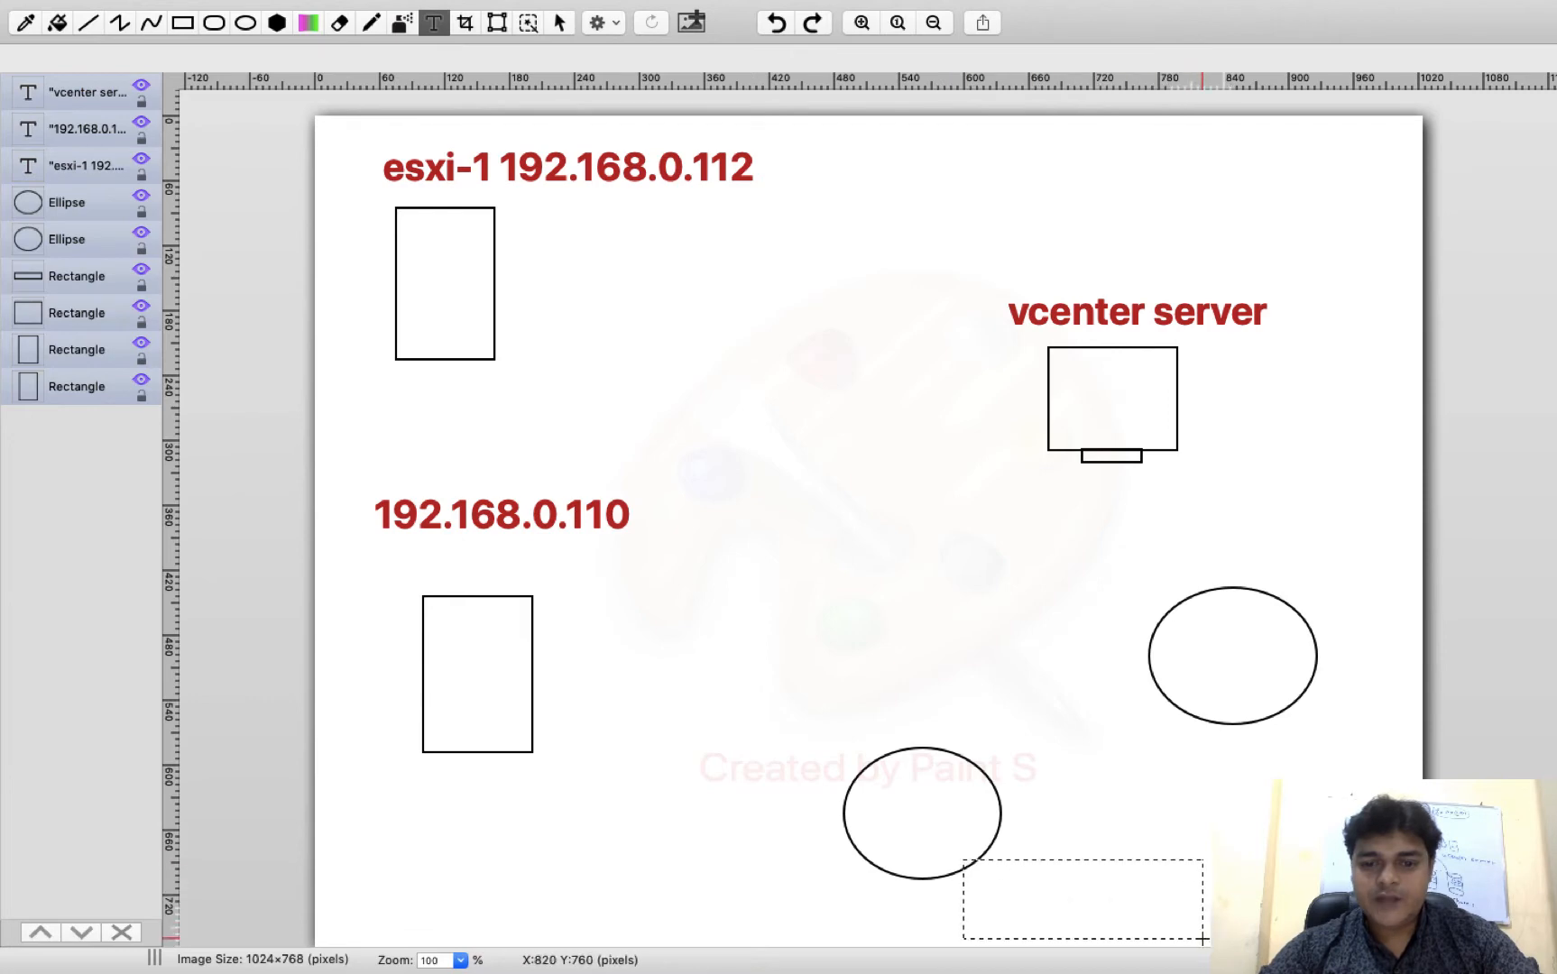
{"action": "type", "text": "share-1"}
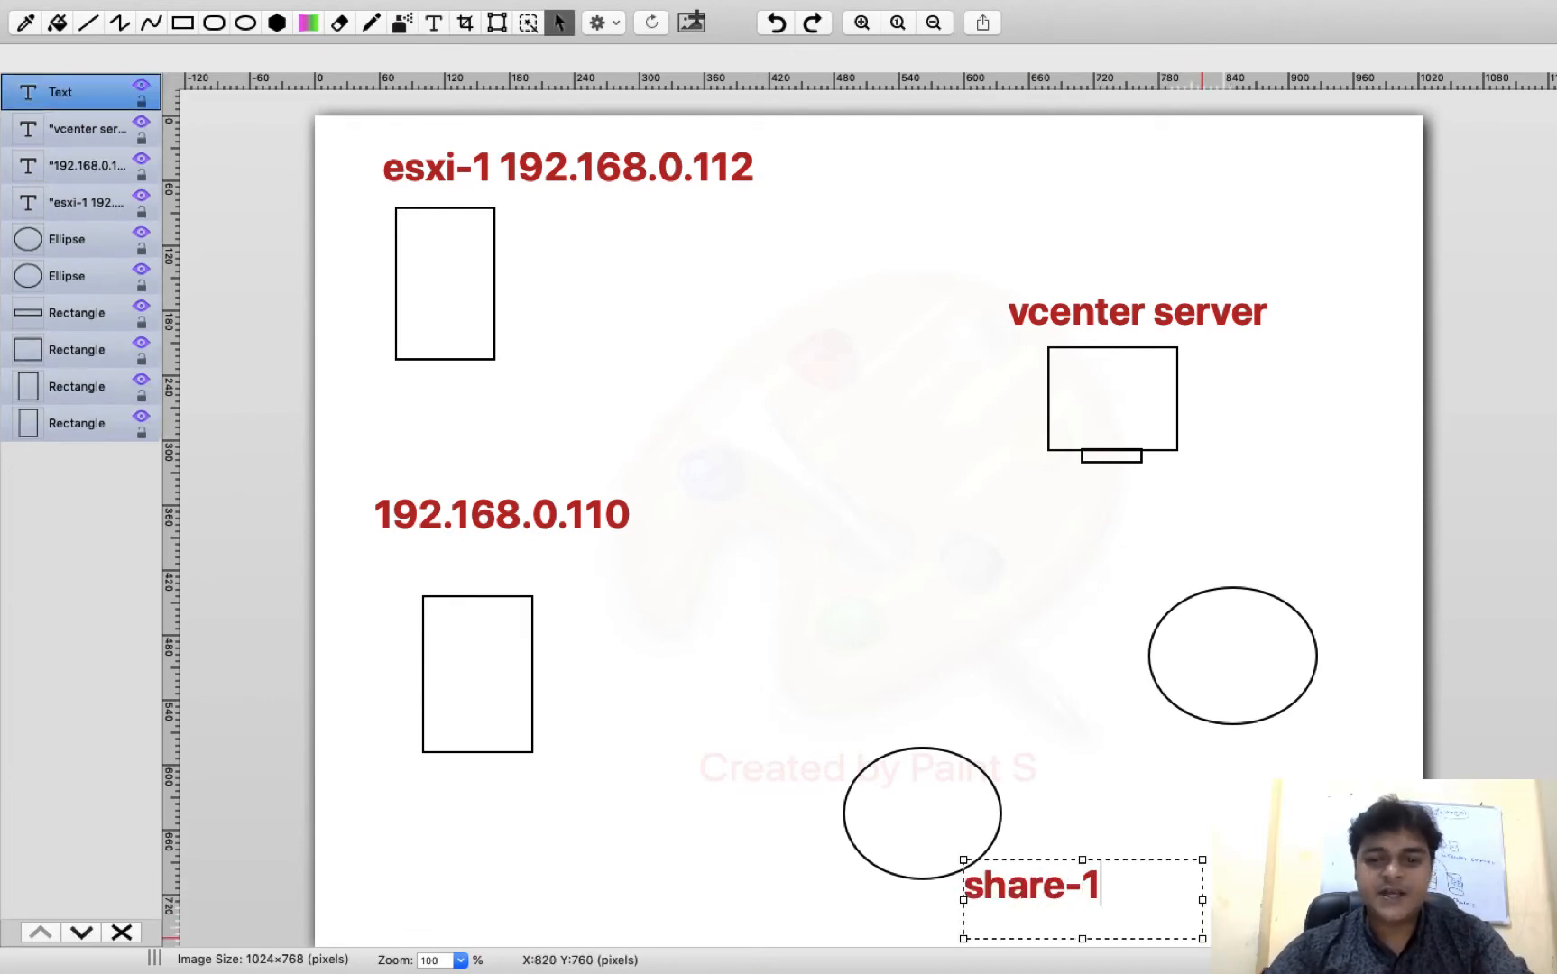
{"action": "left_click_drag", "start_coordinate": [1177, 729], "coordinate": [1421, 805]}
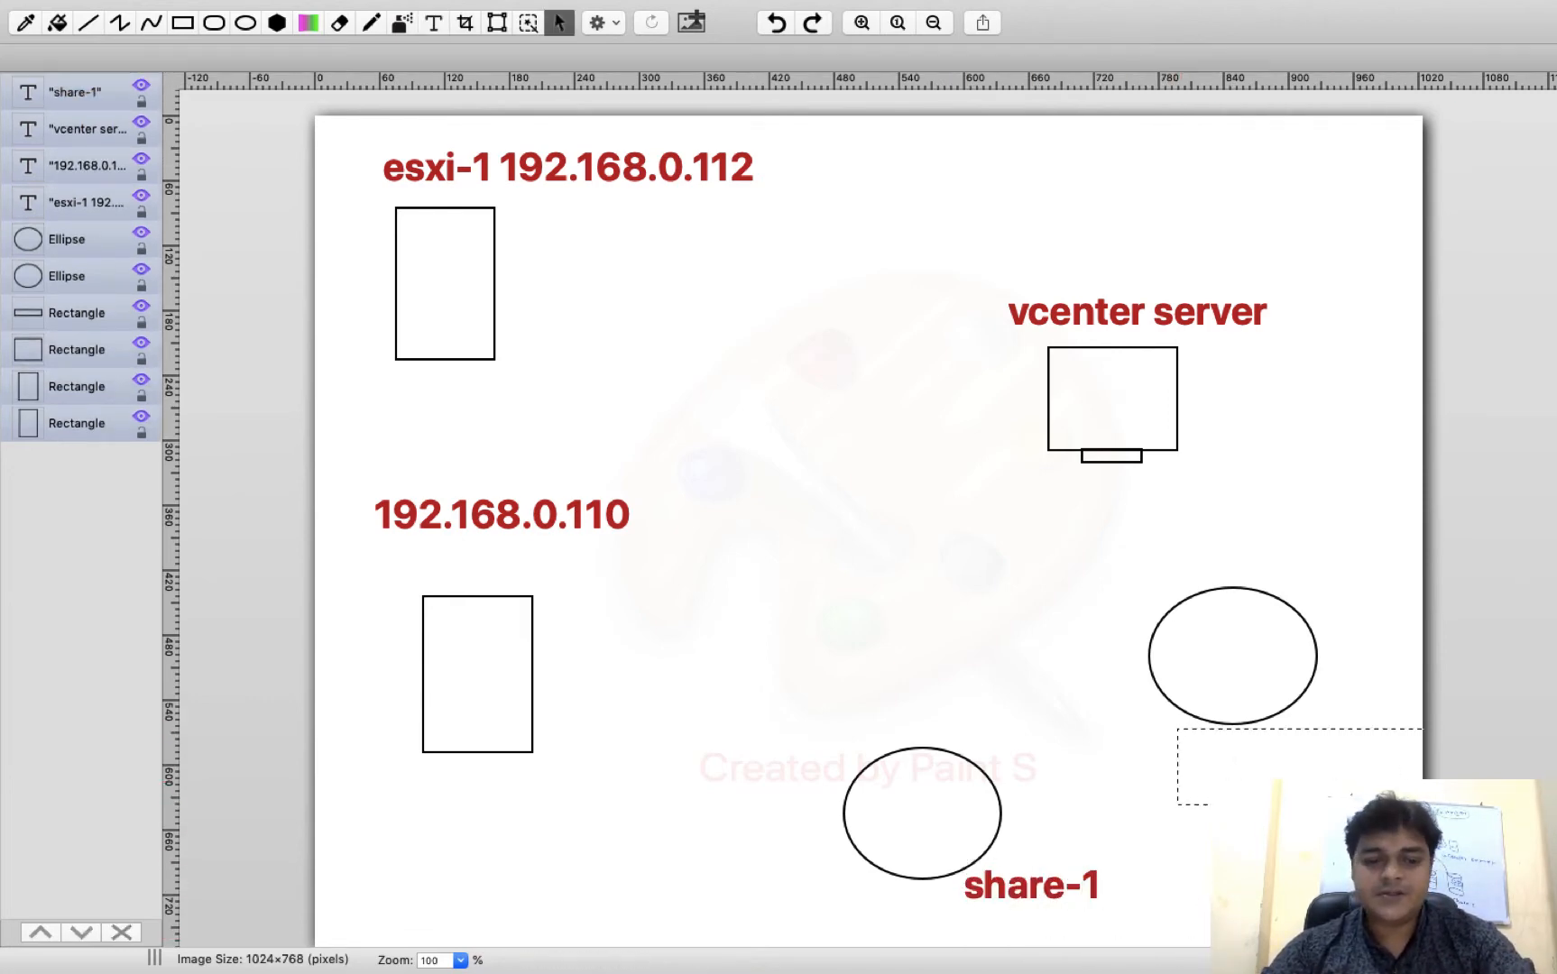
{"action": "type", "text": "share-2"}
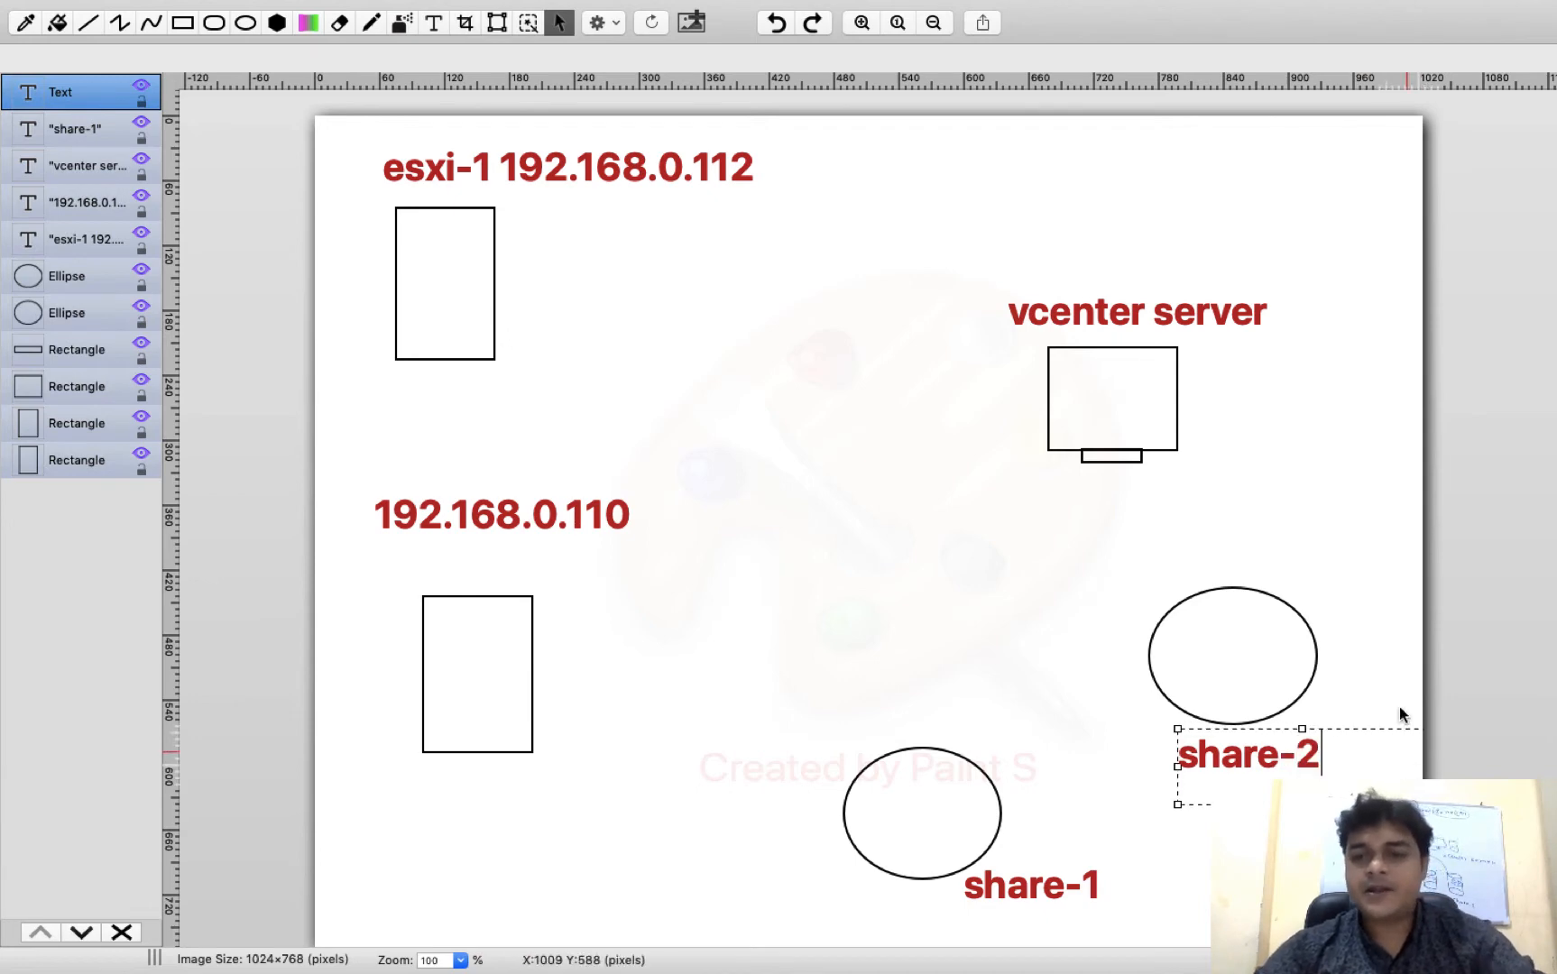
{"action": "left_click", "coordinate": [183, 25]}
Draw a central rectangle and link it with pencil lines to the esxi-1 and vcenter server boxes
{"action": "left_click_drag", "start_coordinate": [786, 442], "coordinate": [944, 488]}
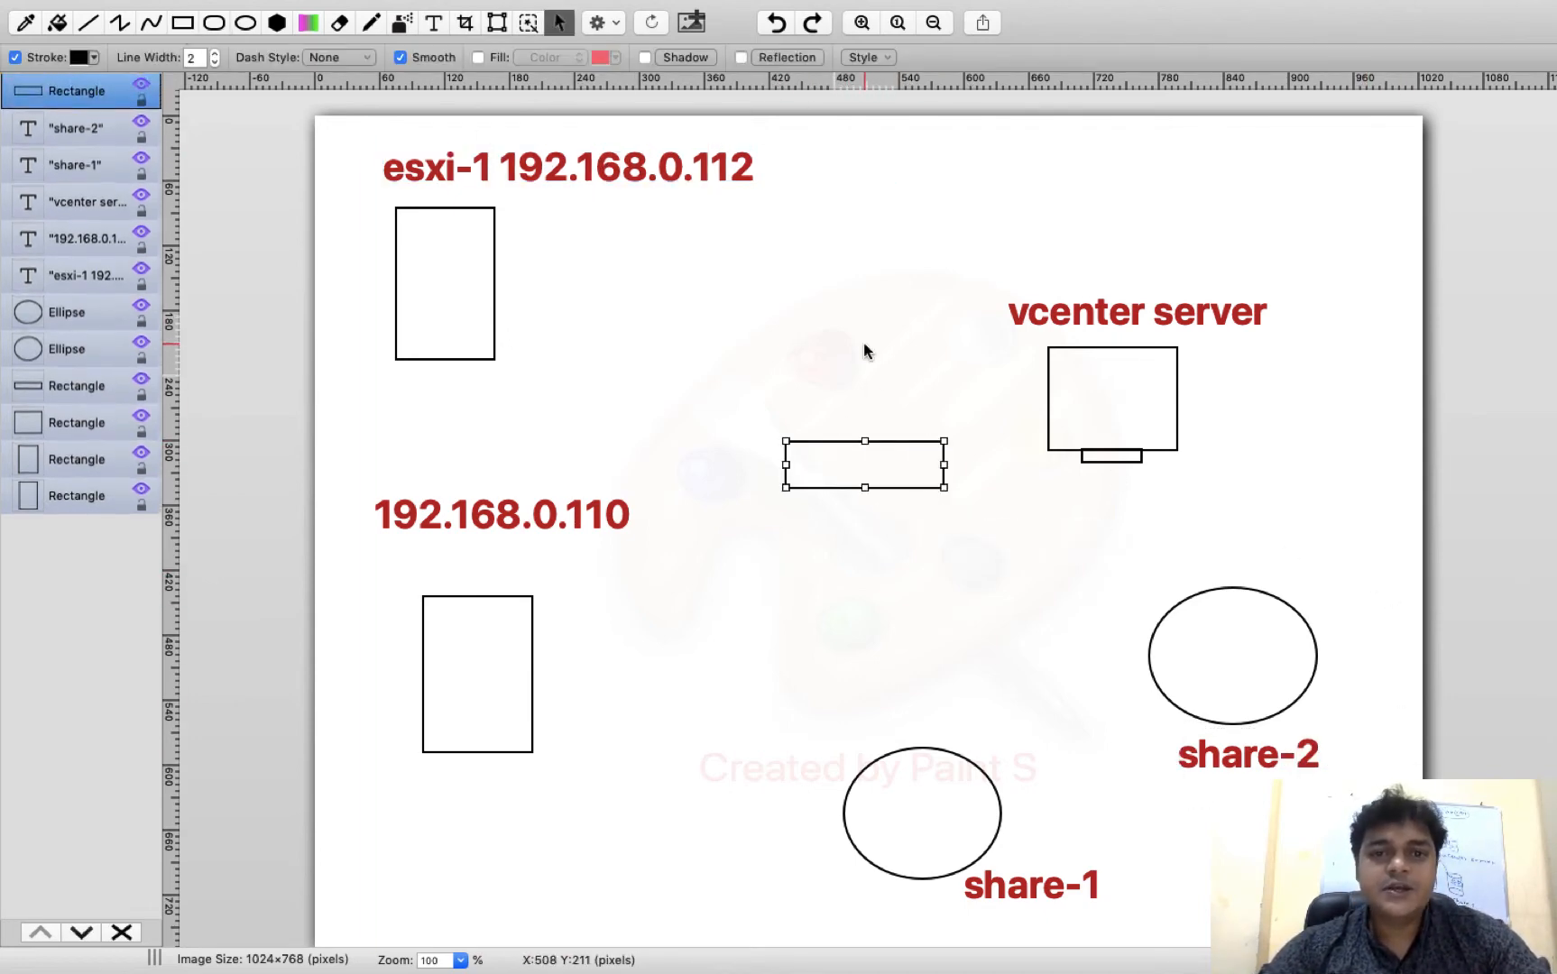
{"action": "left_click", "coordinate": [556, 18]}
{"action": "left_click", "coordinate": [373, 23]}
{"action": "mouse_move", "coordinate": [492, 302]}
{"action": "left_mouse_down"}
{"action": "mouse_move", "coordinate": [525, 302]}
{"action": "mouse_move", "coordinate": [816, 442]}
{"action": "mouse_move", "coordinate": [512, 607]}
{"action": "left_mouse_up"}
{"action": "left_click_drag", "start_coordinate": [896, 444], "coordinate": [1109, 428]}
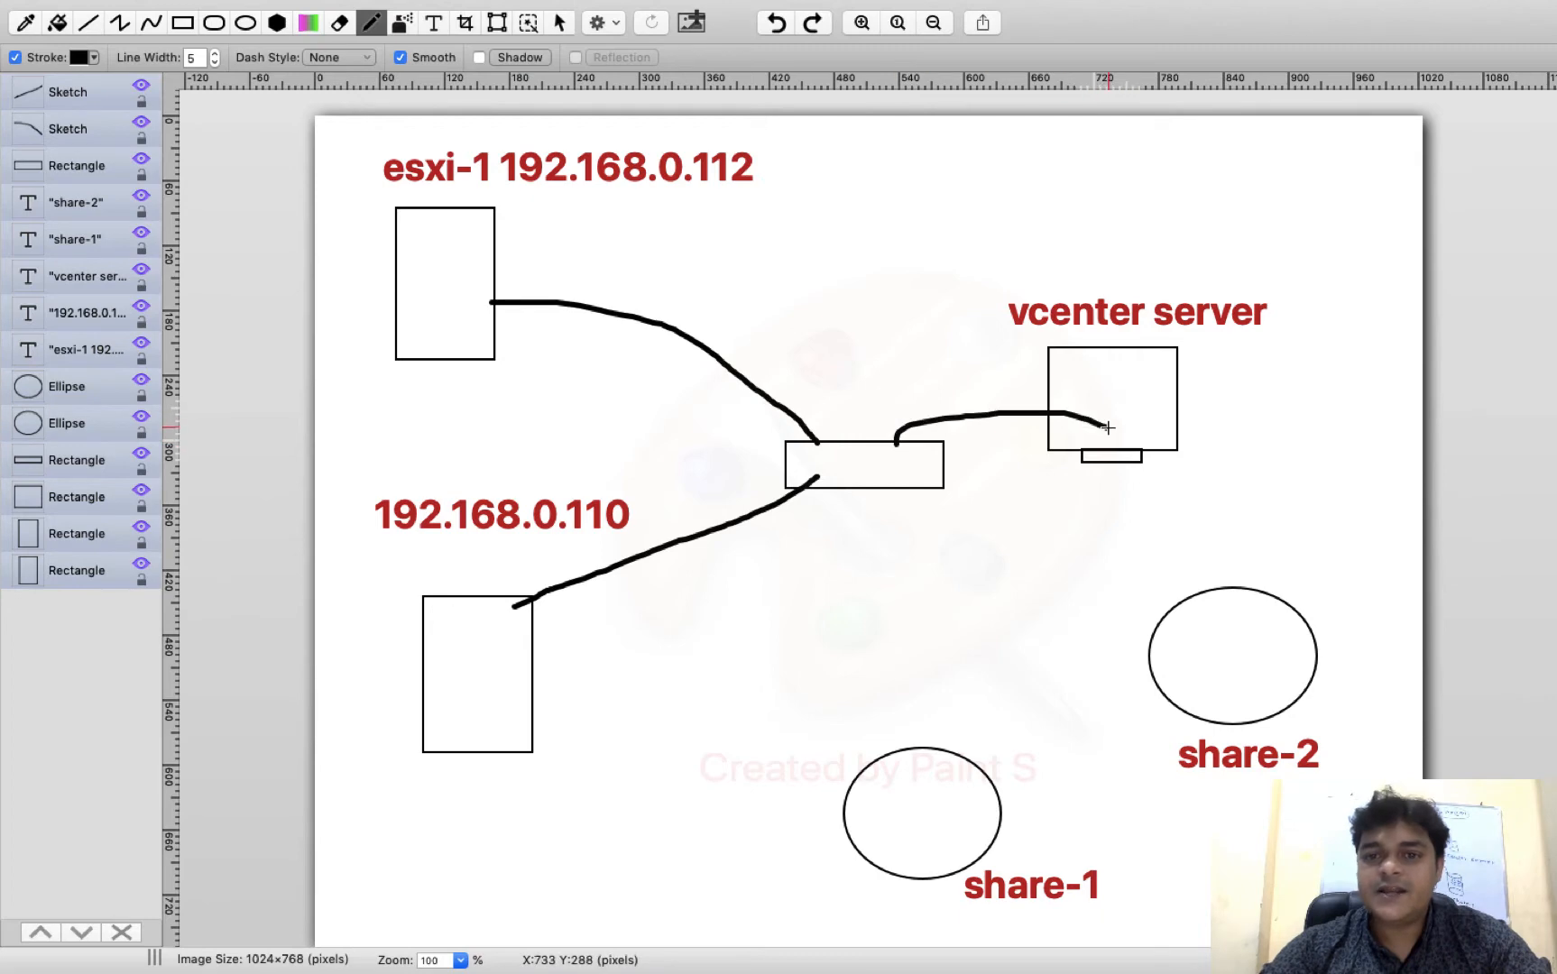
Link the share-2 and share-1 ellipses to the centre, add a note, then move to the Windows Server desktop
{"action": "mouse_move", "coordinate": [1177, 614]}
{"action": "left_mouse_down"}
{"action": "mouse_move", "coordinate": [897, 476]}
{"action": "mouse_move", "coordinate": [864, 494]}
{"action": "mouse_move", "coordinate": [943, 721]}
{"action": "mouse_move", "coordinate": [938, 755]}
{"action": "left_mouse_up"}
{"action": "right_click", "coordinate": [922, 763]}
{"action": "left_click", "coordinate": [870, 470]}
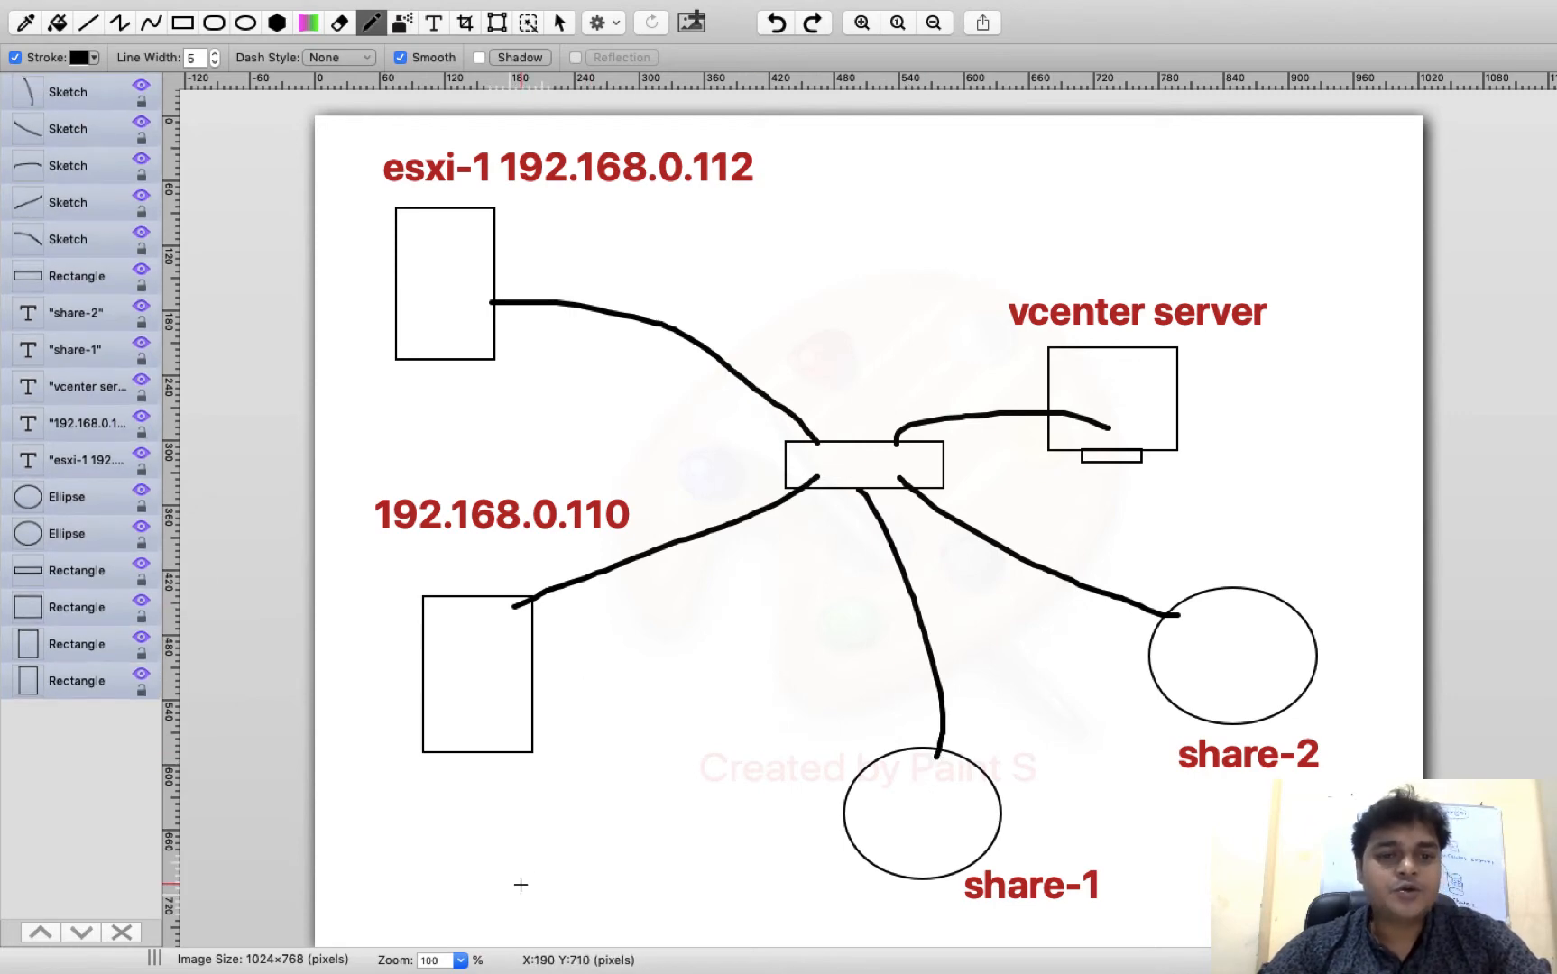
{"action": "mouse_move", "coordinate": [432, 830]}
{"action": "left_mouse_down"}
{"action": "mouse_move", "coordinate": [466, 856]}
{"action": "mouse_move", "coordinate": [433, 837]}
{"action": "mouse_move", "coordinate": [473, 850]}
{"action": "mouse_move", "coordinate": [551, 799]}
{"action": "mouse_move", "coordinate": [544, 819]}
{"action": "mouse_move", "coordinate": [553, 771]}
{"action": "left_mouse_up"}
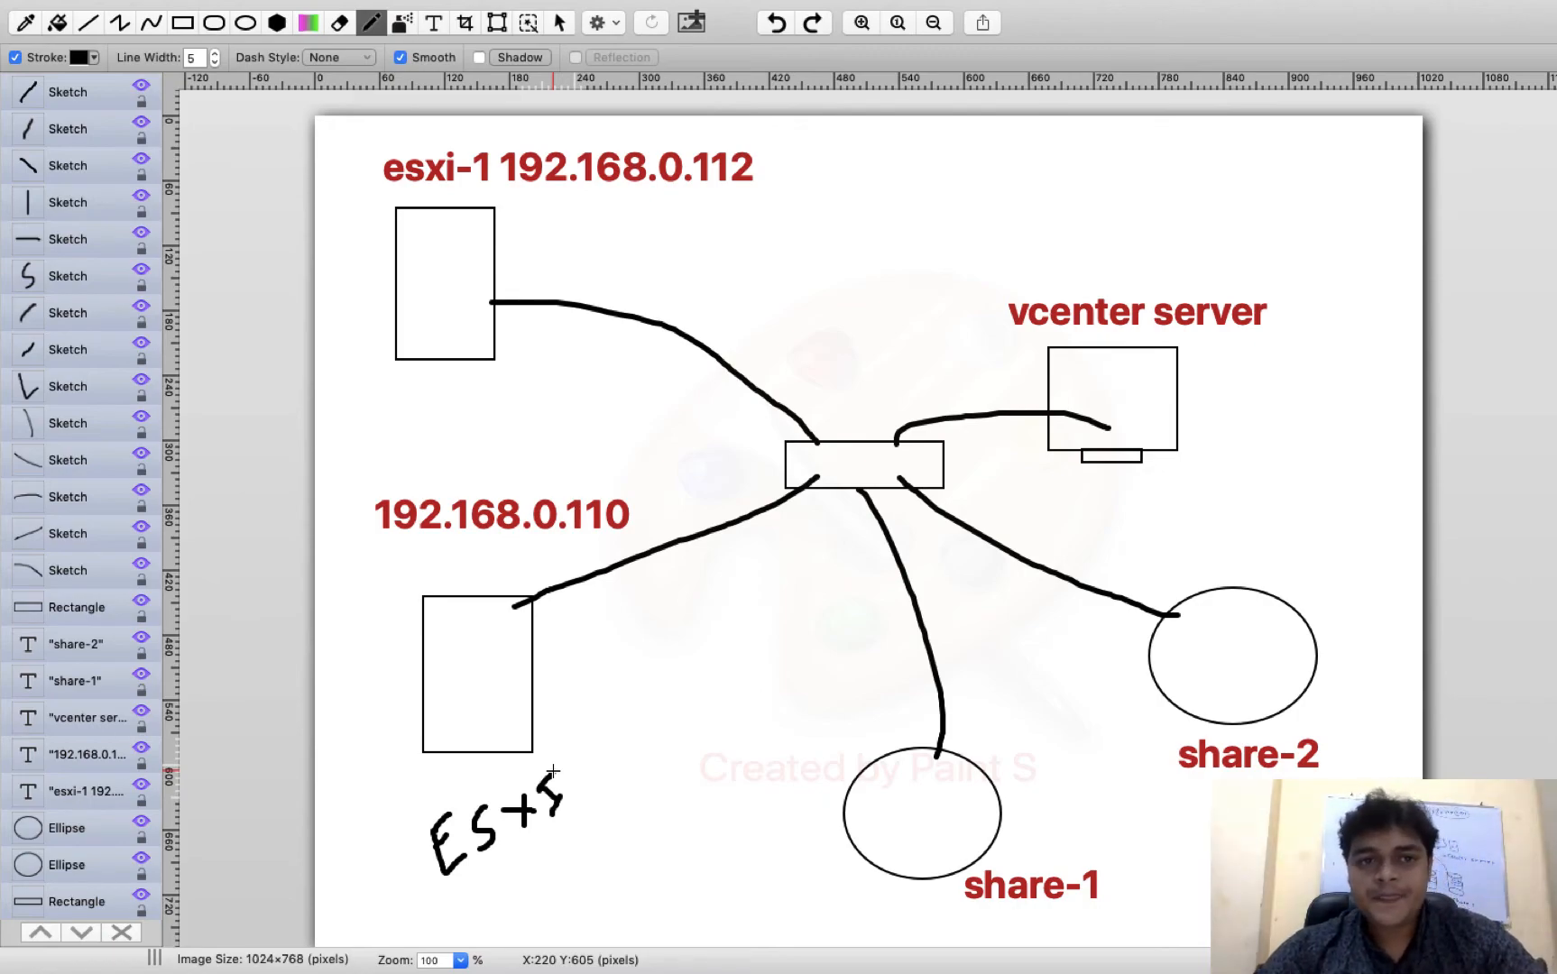
{"action": "key", "text": "ctrl+Left"}
{"action": "key", "text": "ctrl+Right"}
{"action": "key", "text": "ctrl+Right"}
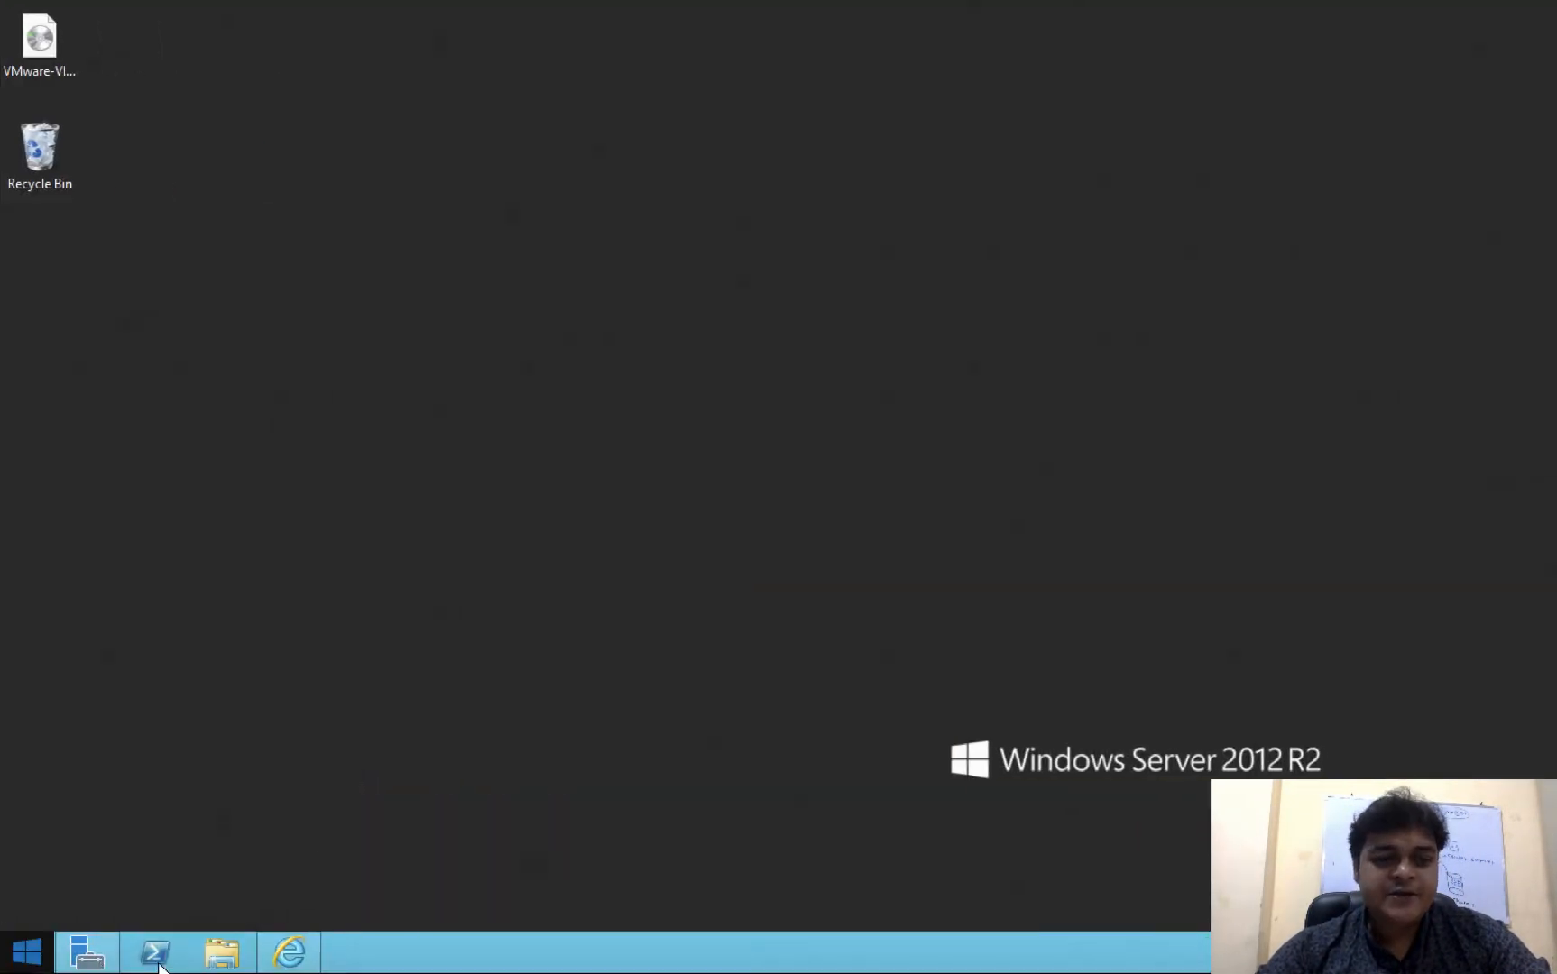
Bring up vSphere Web Client in Internet Explorer and collapse host 192.168.0.110's VM list
{"action": "left_click", "coordinate": [288, 951]}
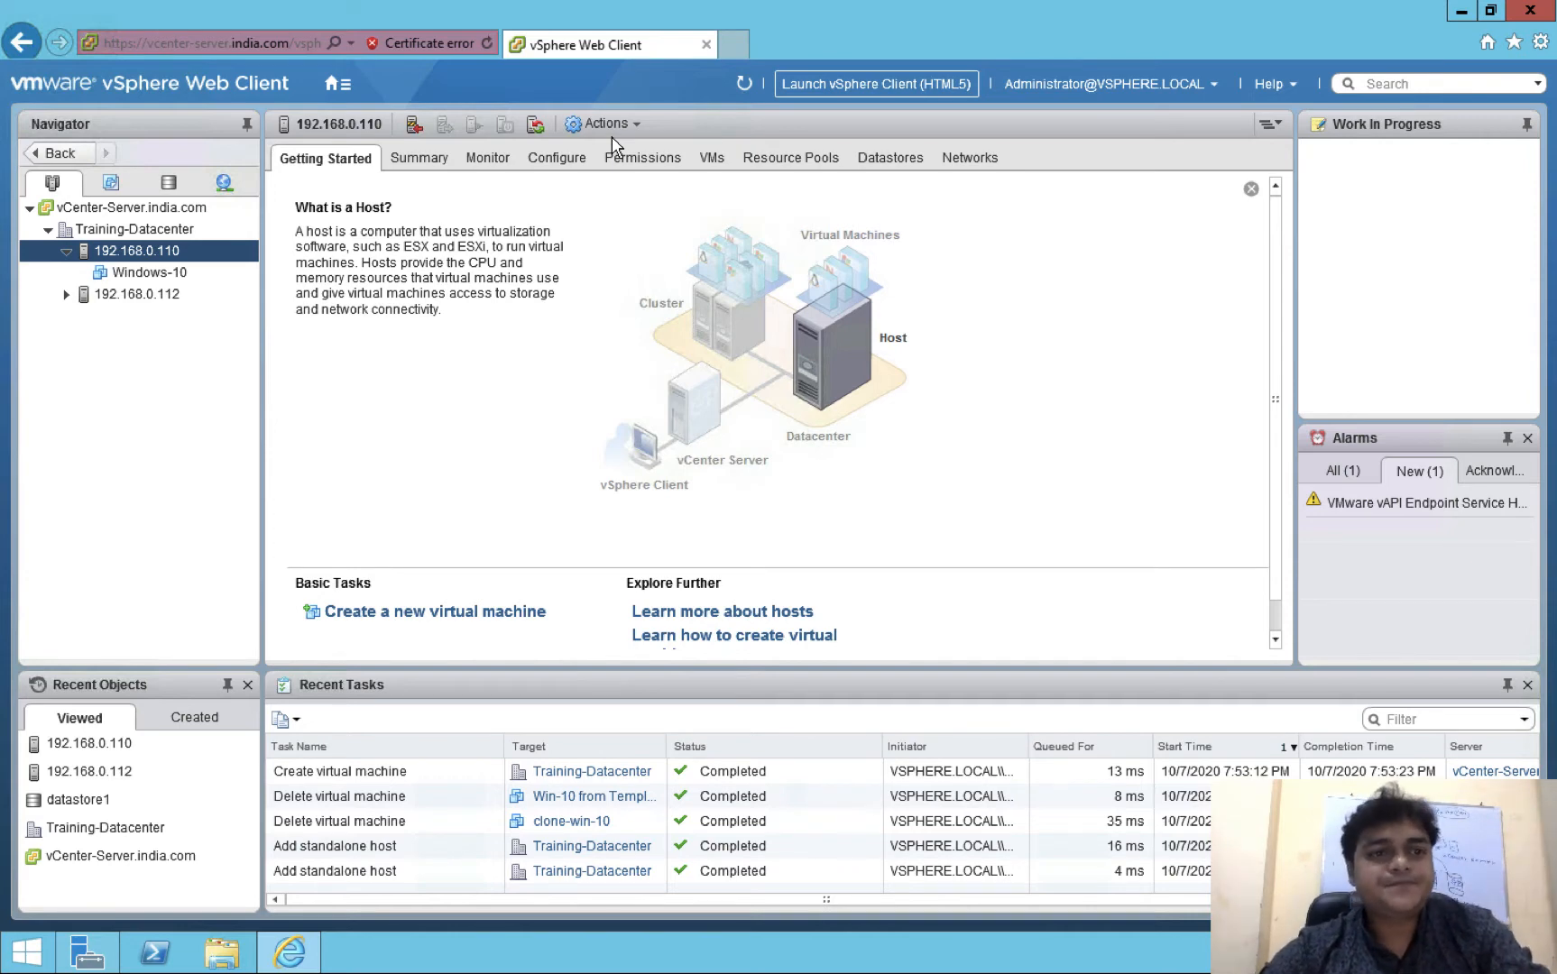
{"action": "left_click", "coordinate": [66, 249]}
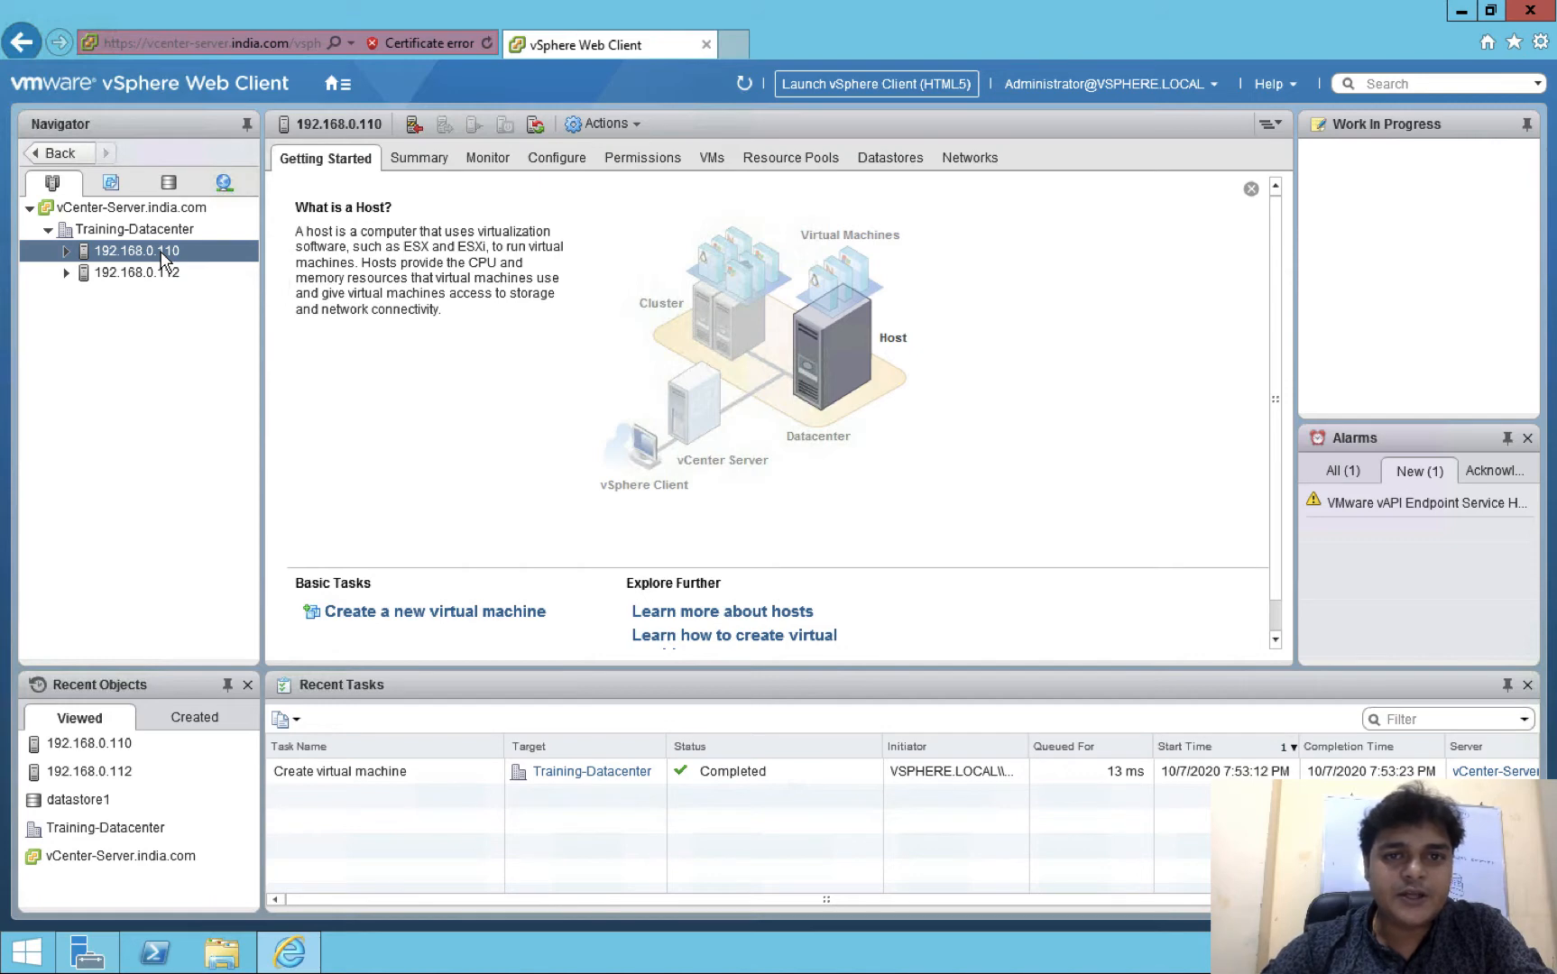
Review datastore1, shar-2 and share-1 on both hosts, then open Training-Datacenter's Getting Started page
{"action": "left_click", "coordinate": [888, 159]}
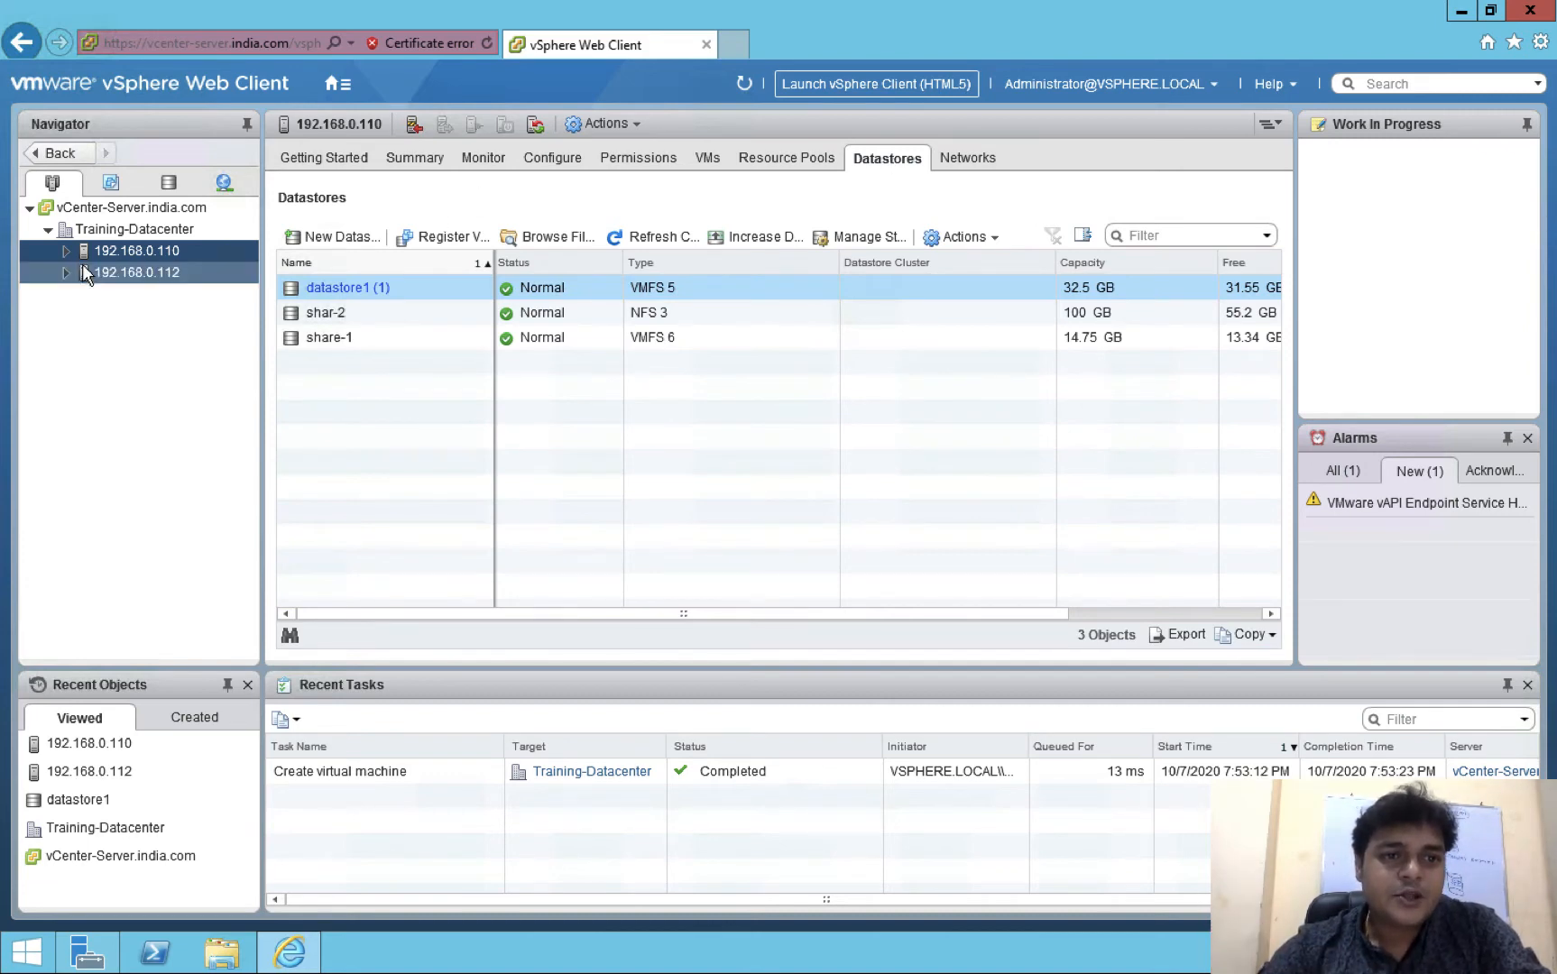
{"action": "left_click", "coordinate": [379, 295]}
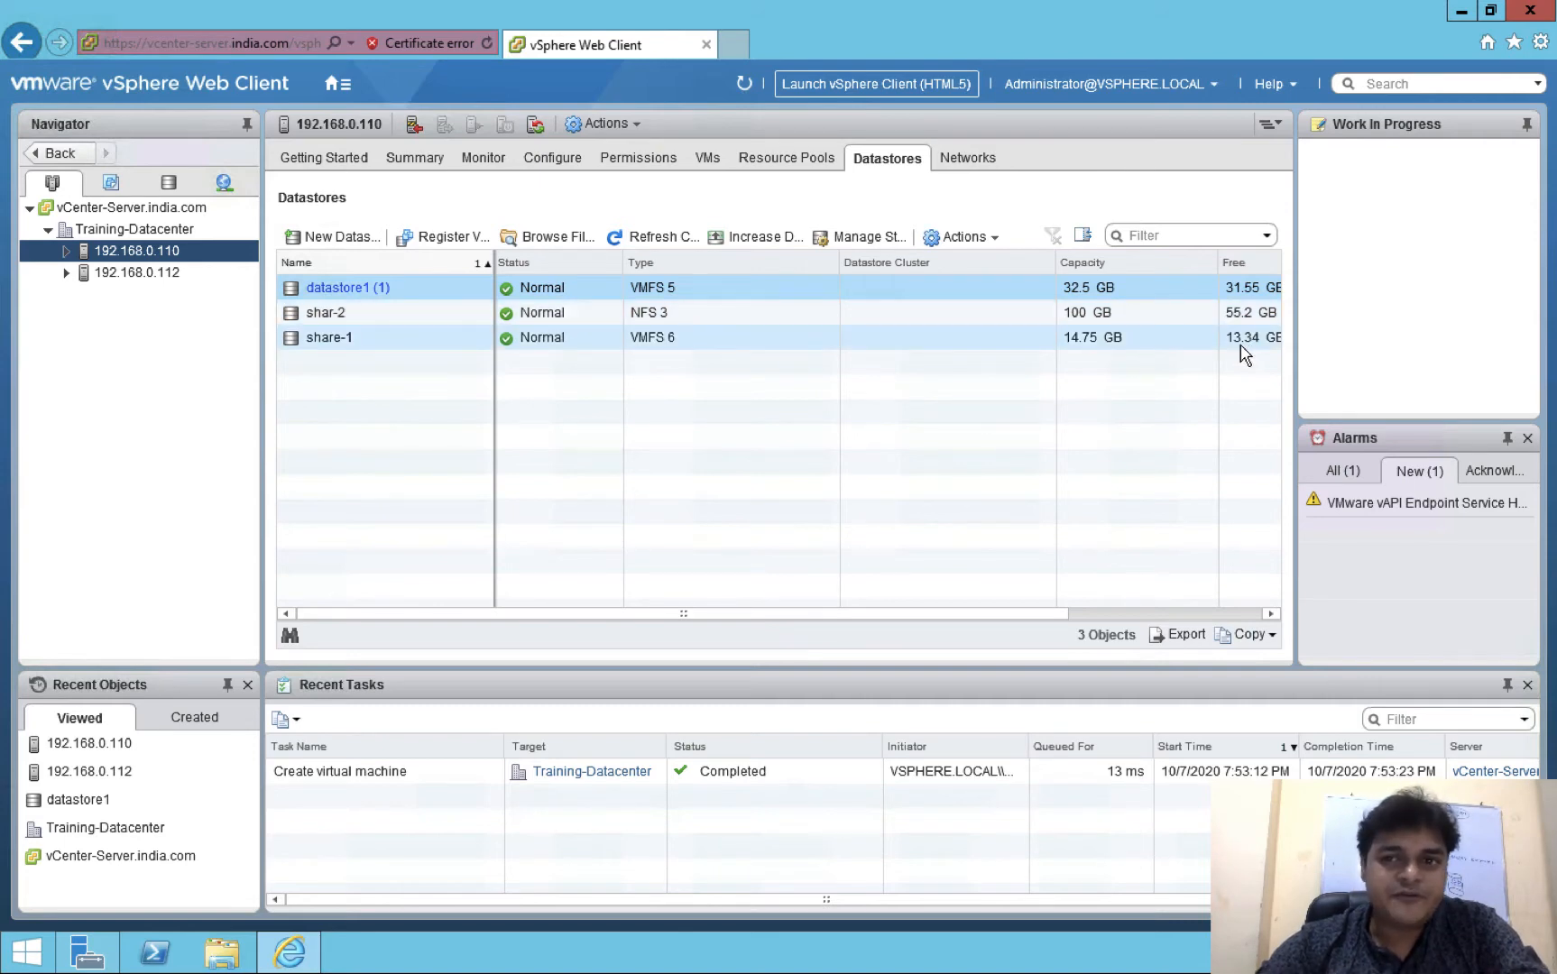
{"action": "left_click", "coordinate": [142, 273]}
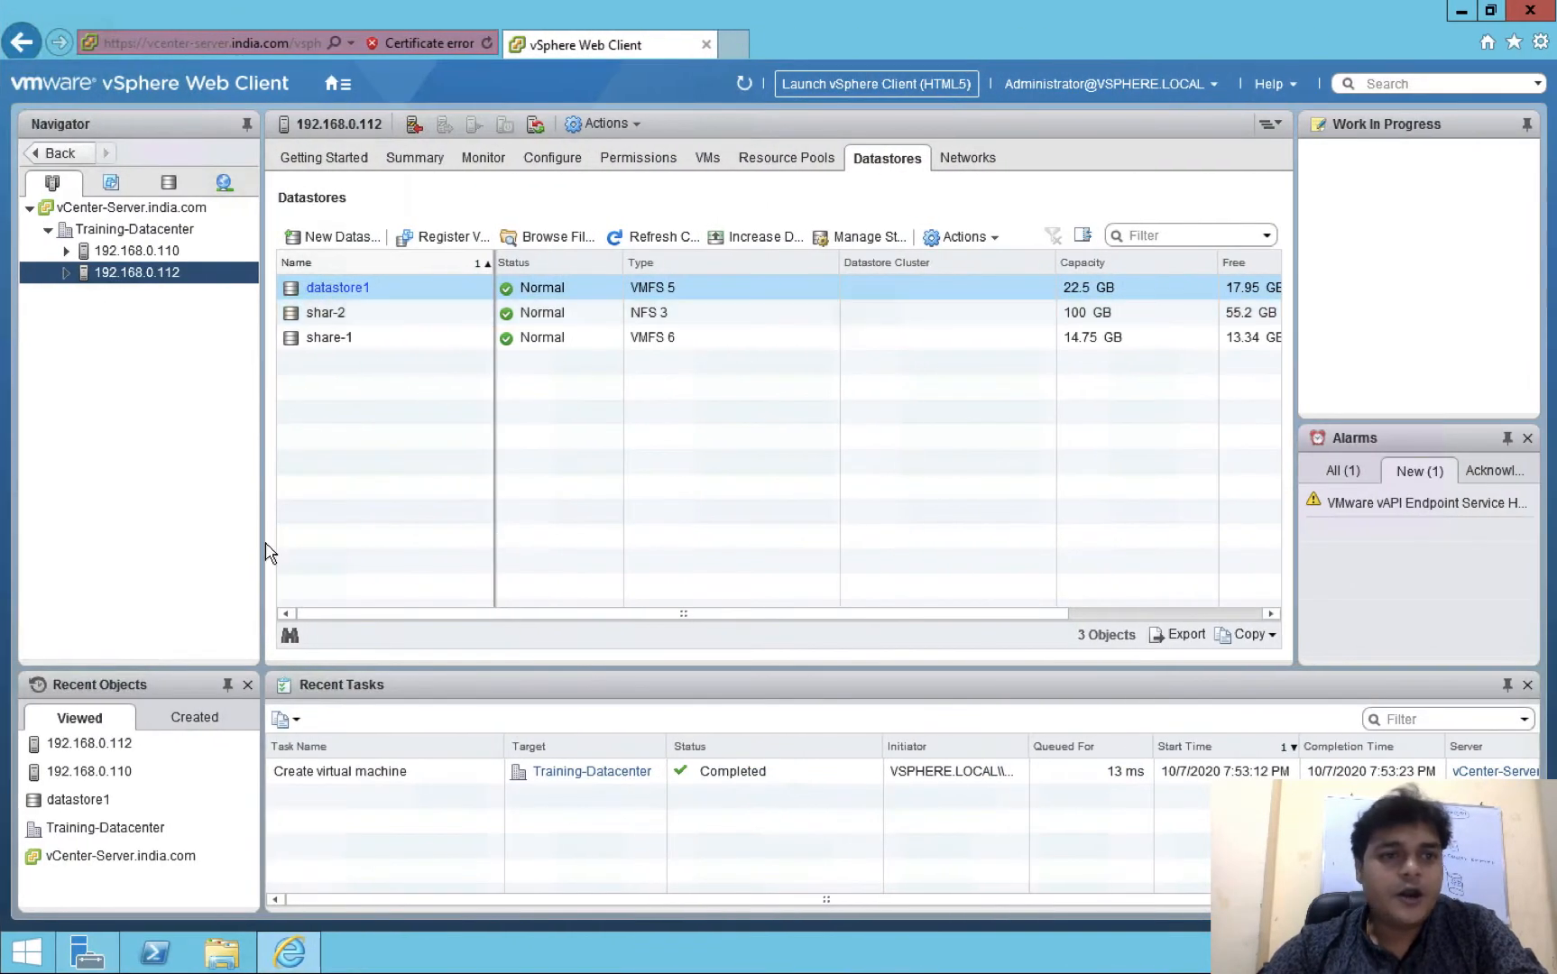
{"action": "left_click", "coordinate": [136, 230]}
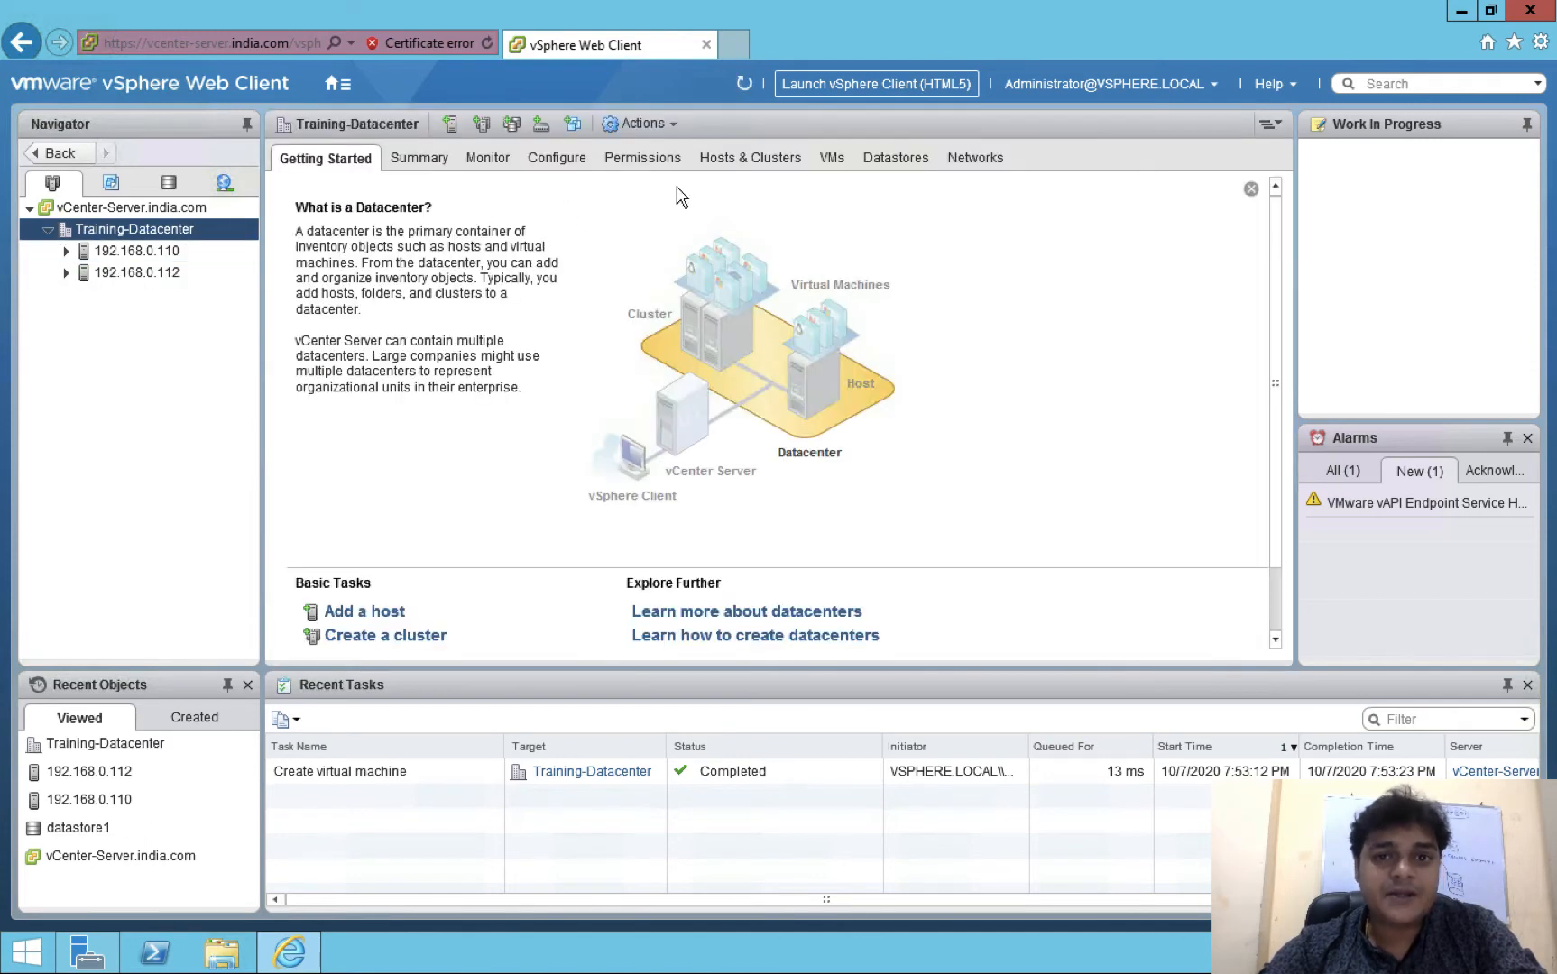
Locate Windows-10 in the VMs list and under host 192.168.0.110, and open its Getting Started page
{"action": "left_click", "coordinate": [835, 170]}
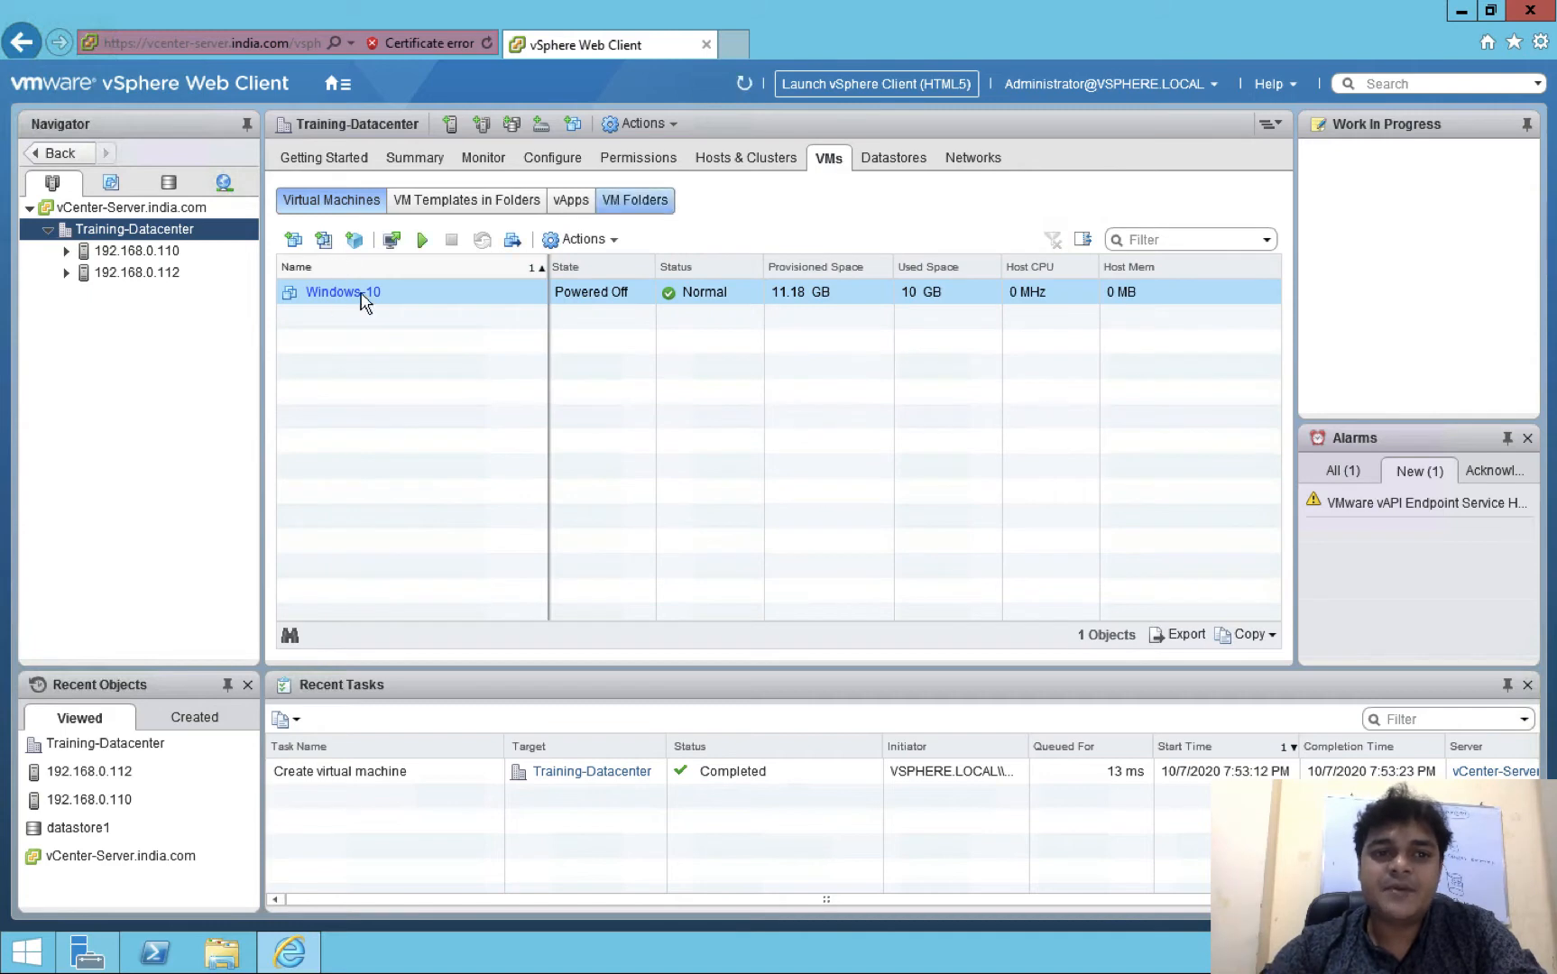
{"action": "left_click", "coordinate": [364, 300]}
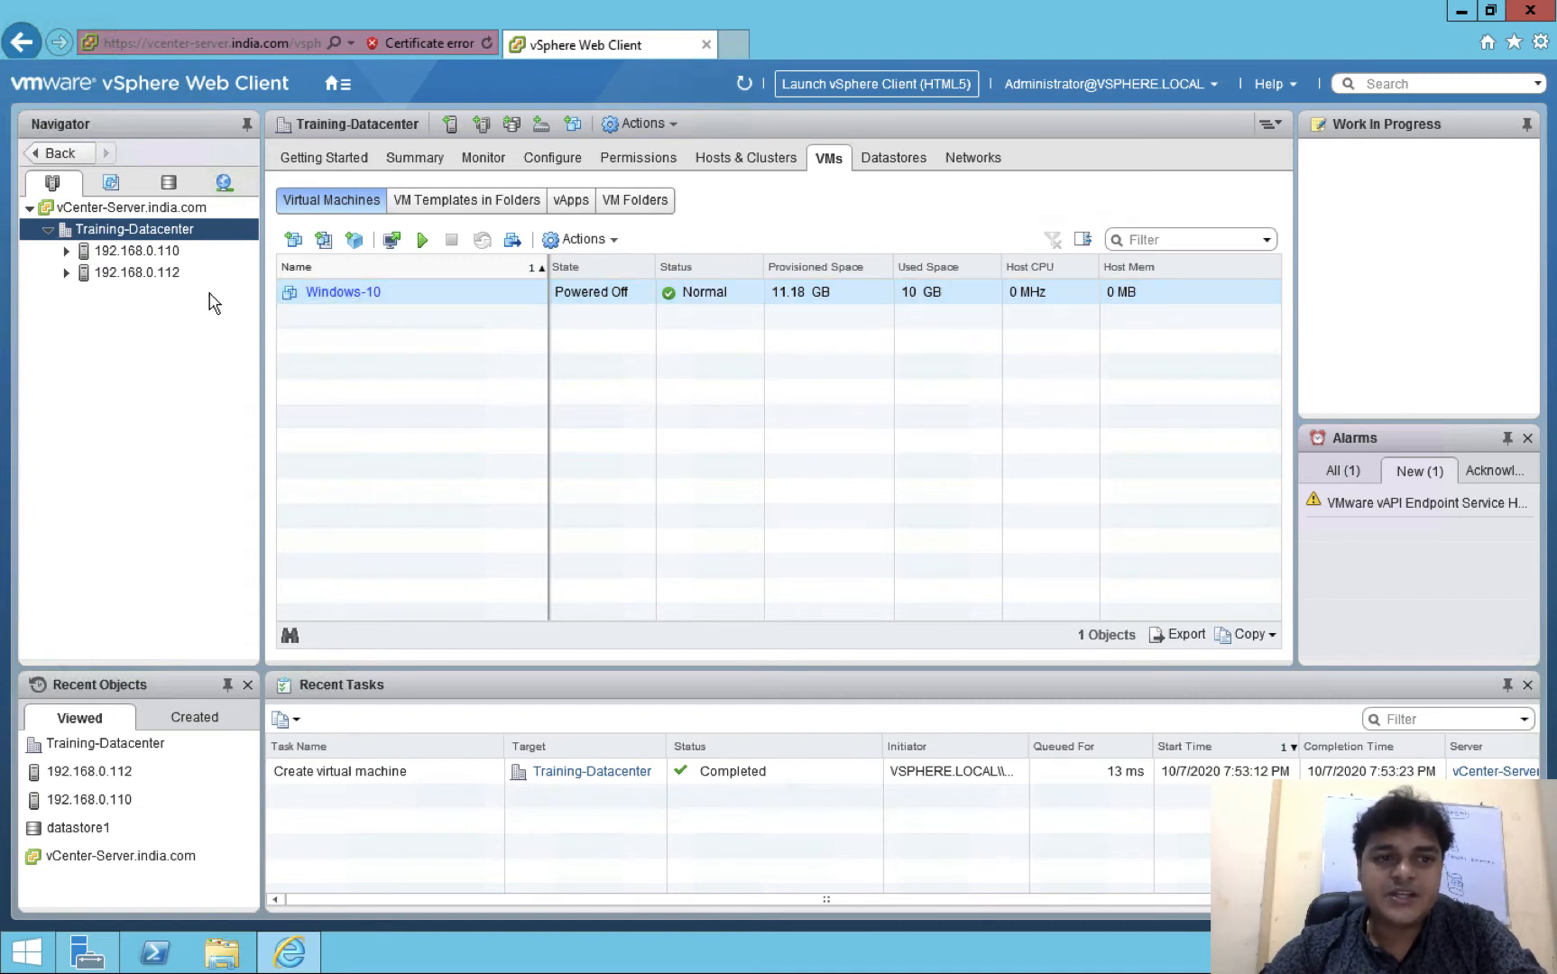
{"action": "left_click", "coordinate": [65, 250]}
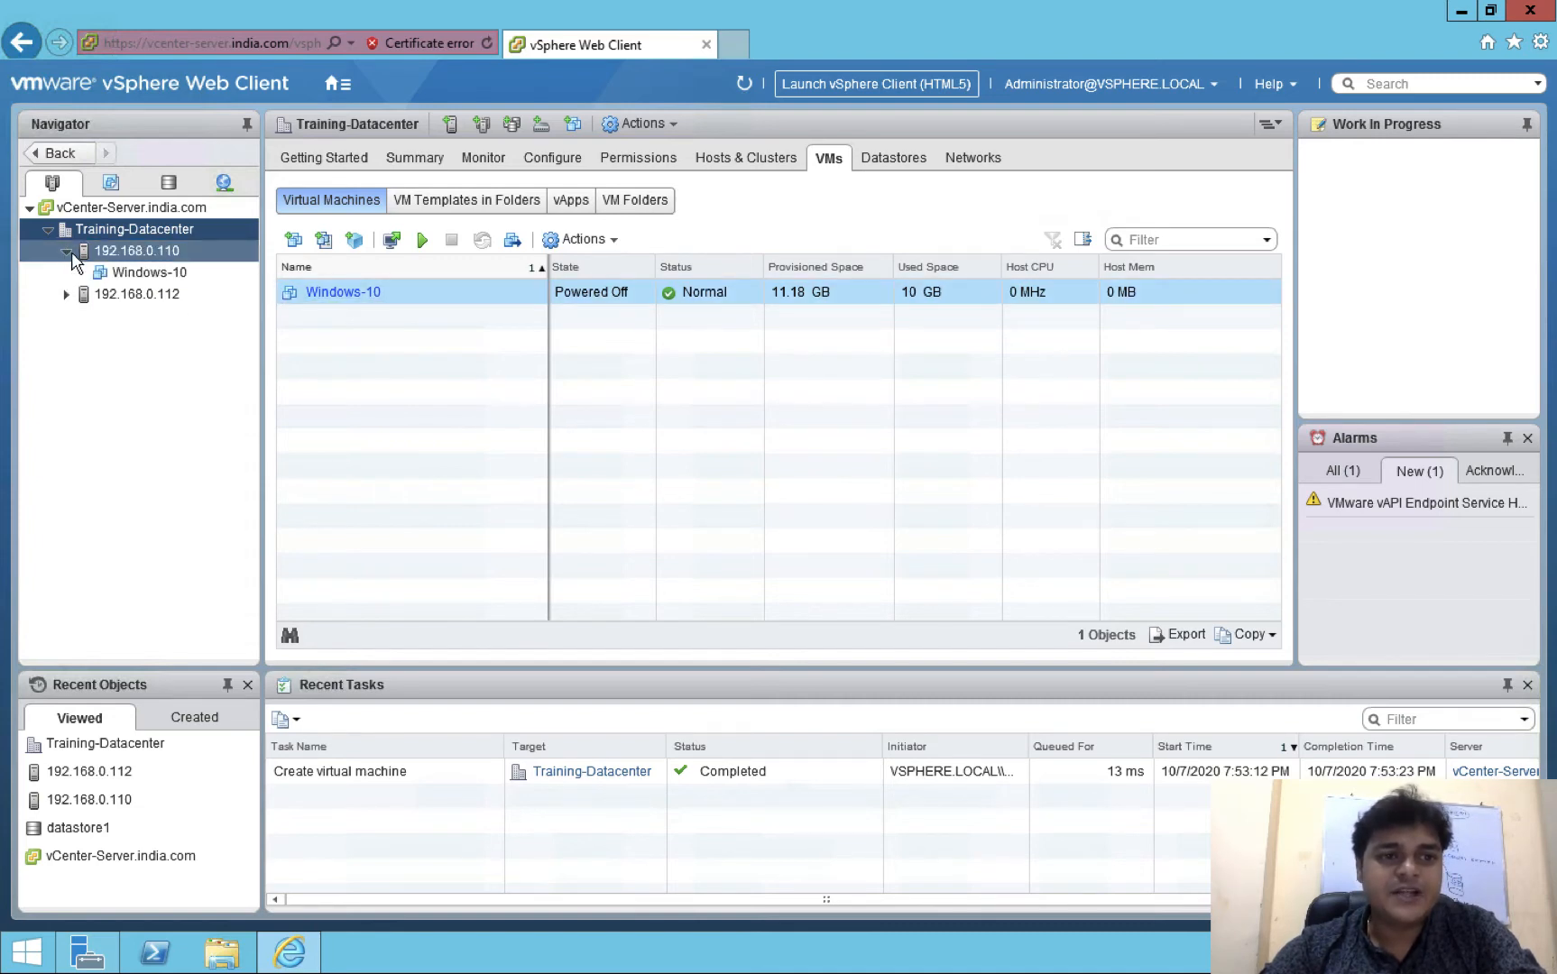
{"action": "left_click", "coordinate": [141, 272]}
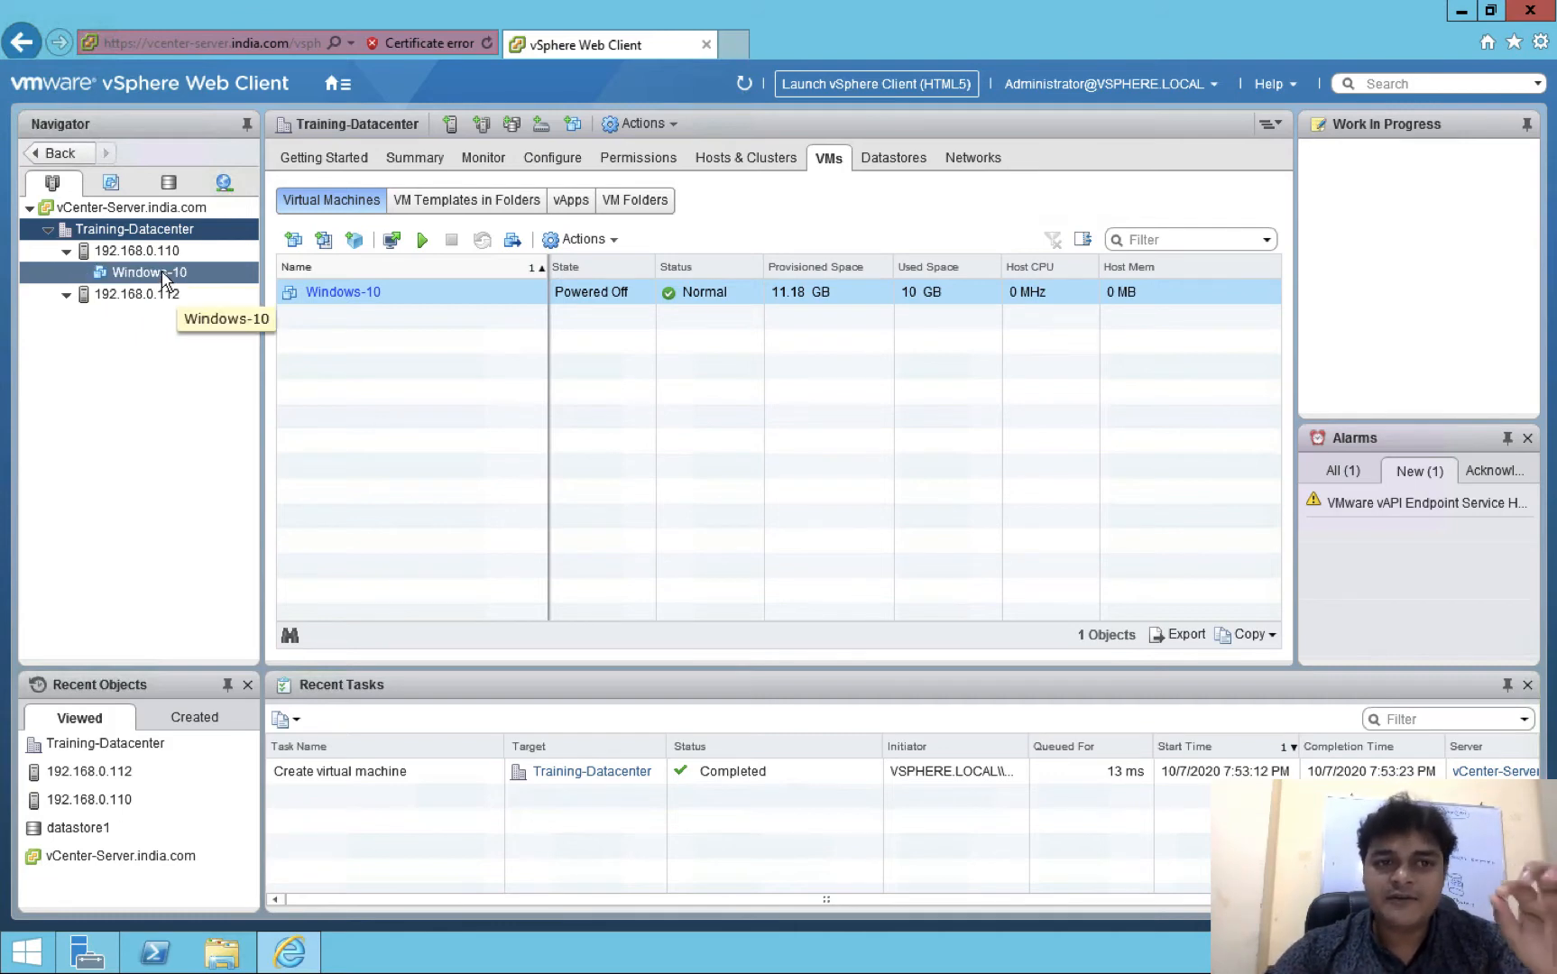
{"action": "left_click", "coordinate": [161, 268]}
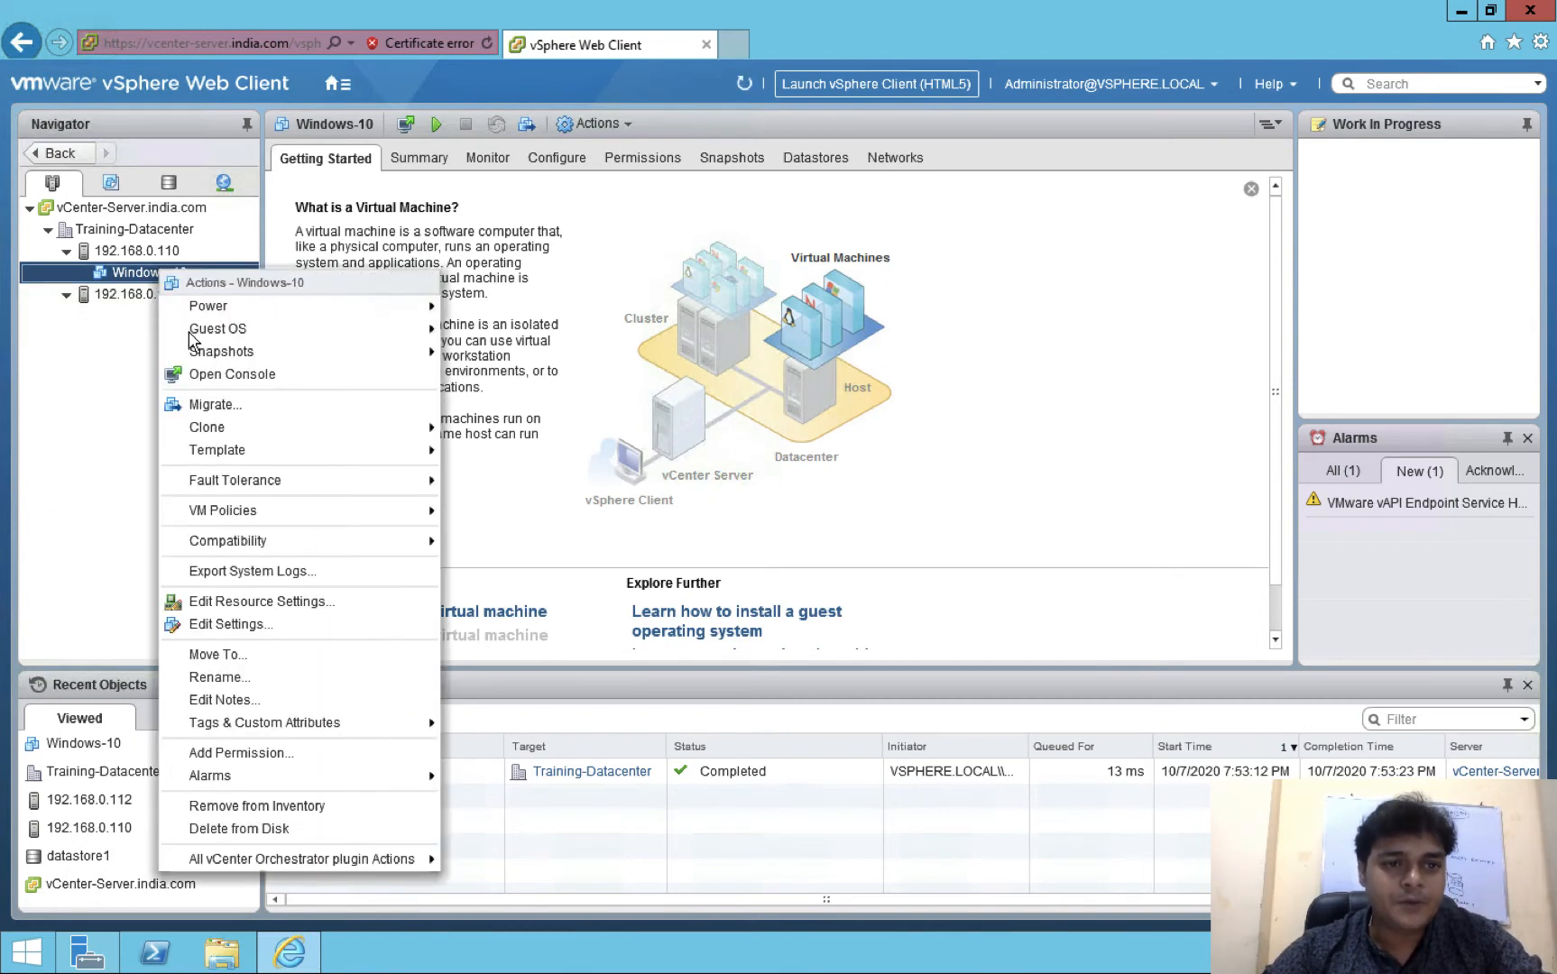
Check in Edit Settings that Windows-10's Hard disk 1 file is on shar-2, then cancel
{"action": "left_click", "coordinate": [225, 624]}
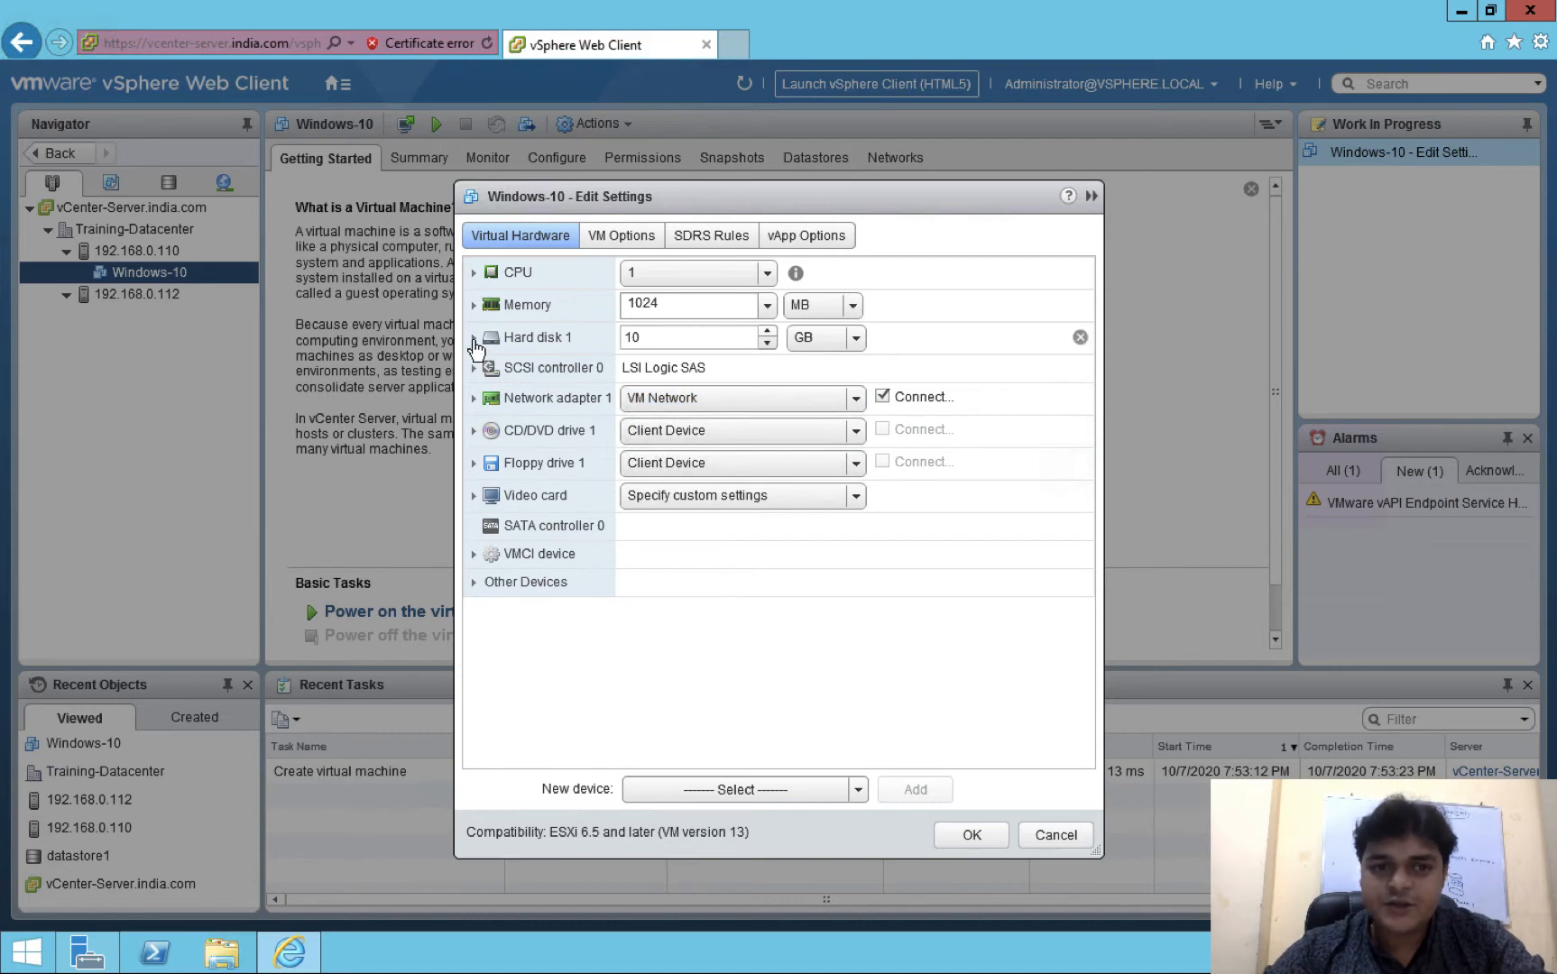
{"action": "left_click", "coordinate": [474, 337]}
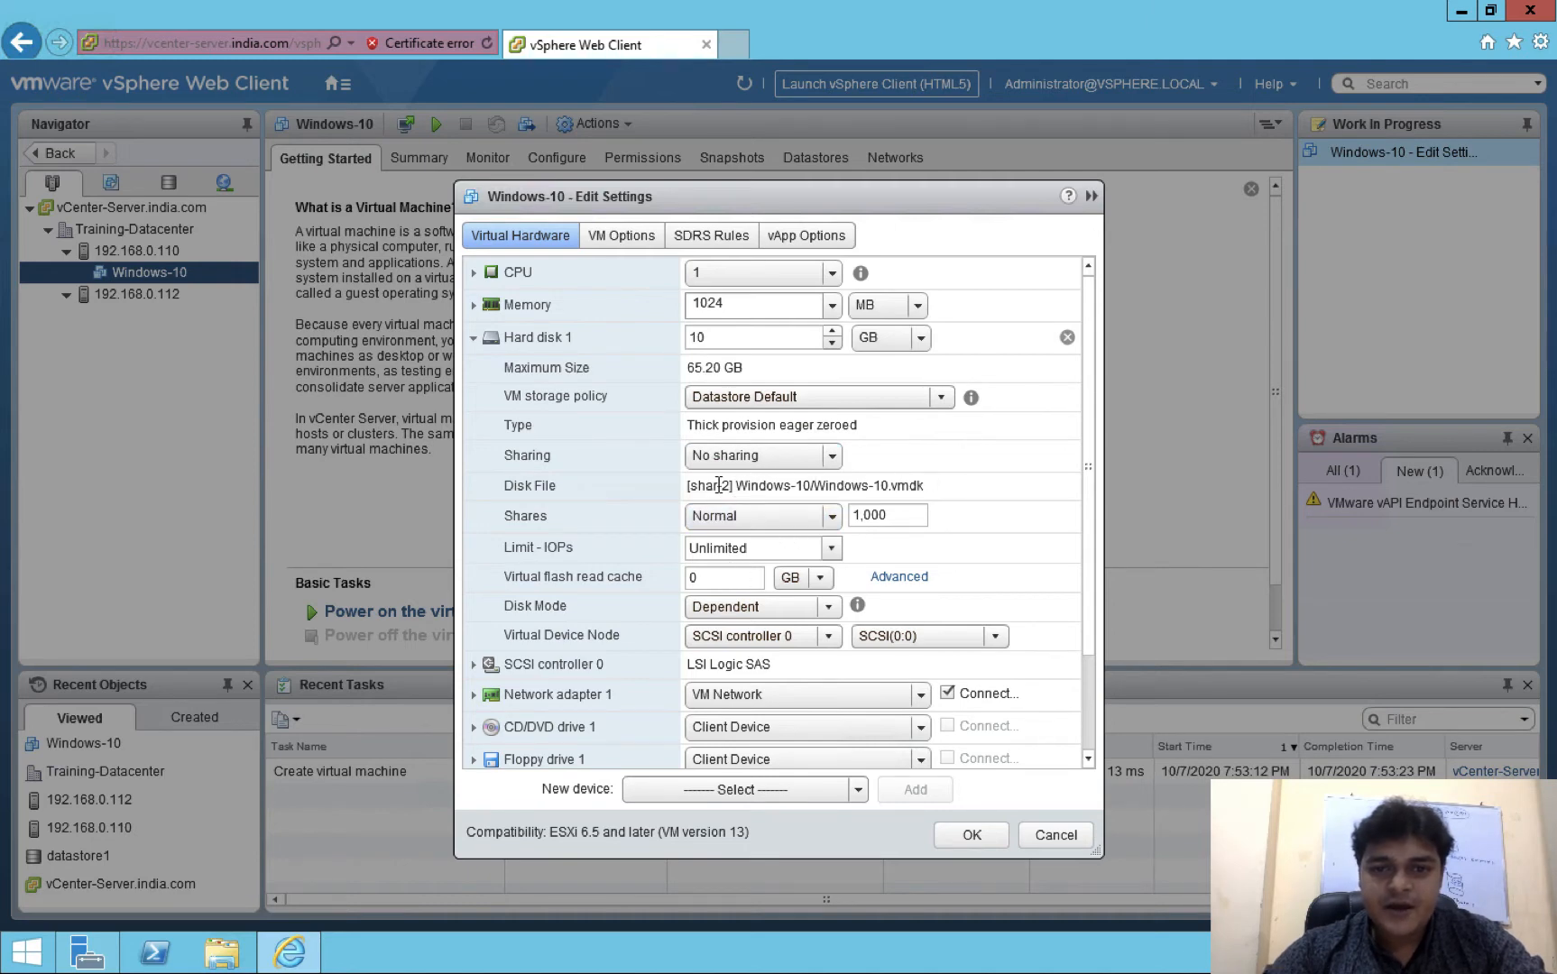
{"action": "left_click_drag", "start_coordinate": [688, 486], "coordinate": [949, 496]}
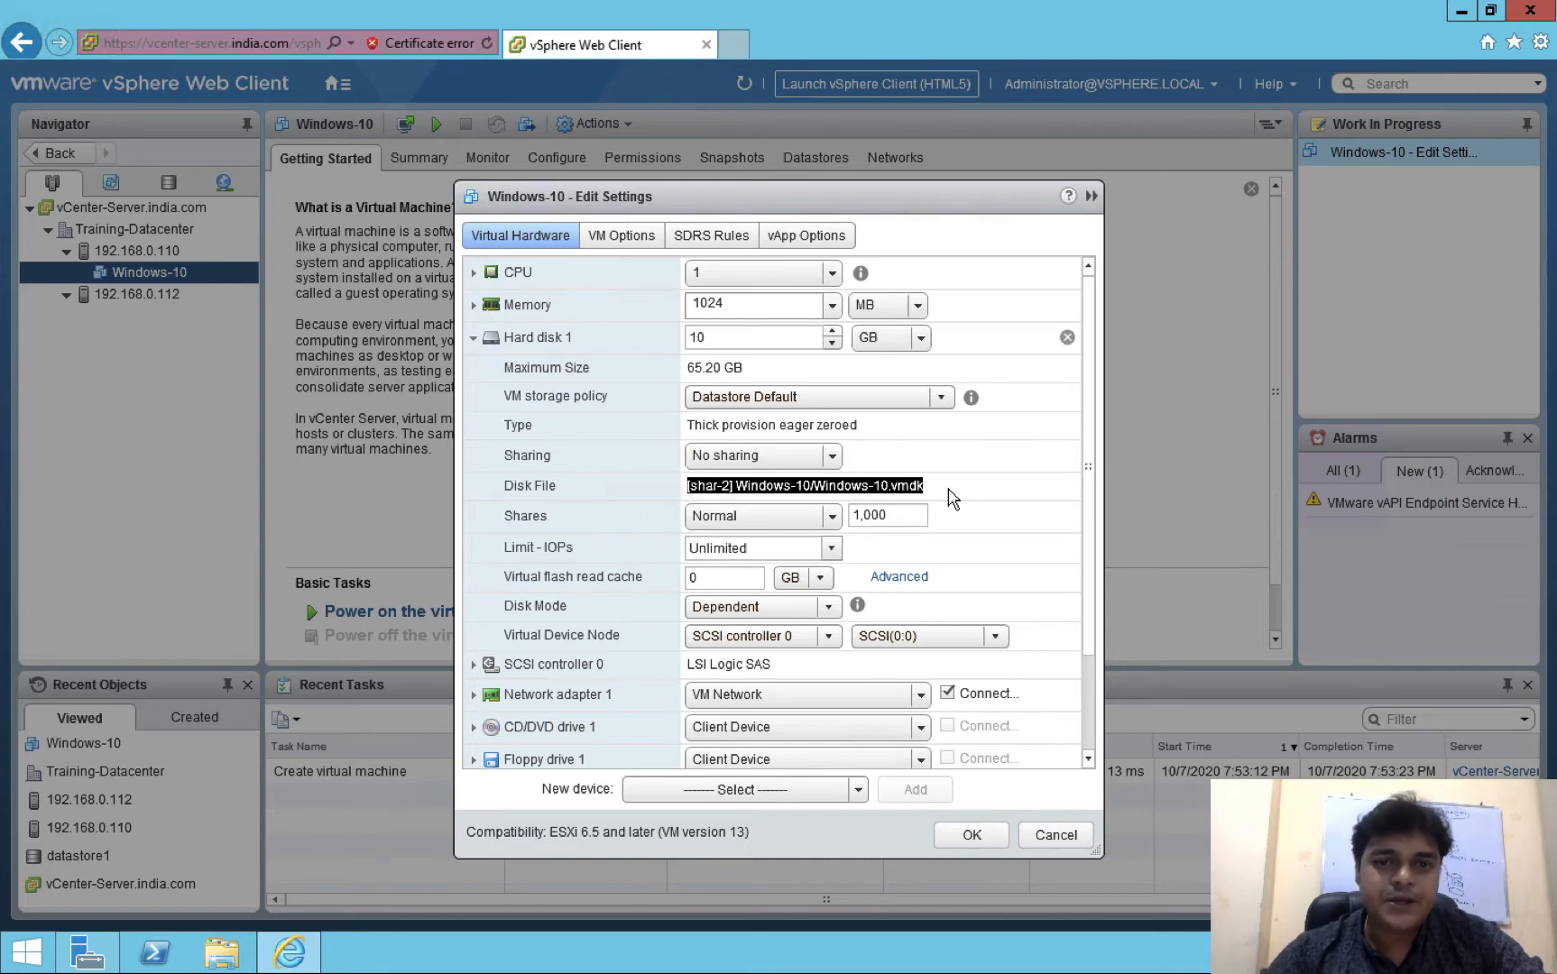
{"action": "left_click", "coordinate": [1048, 837]}
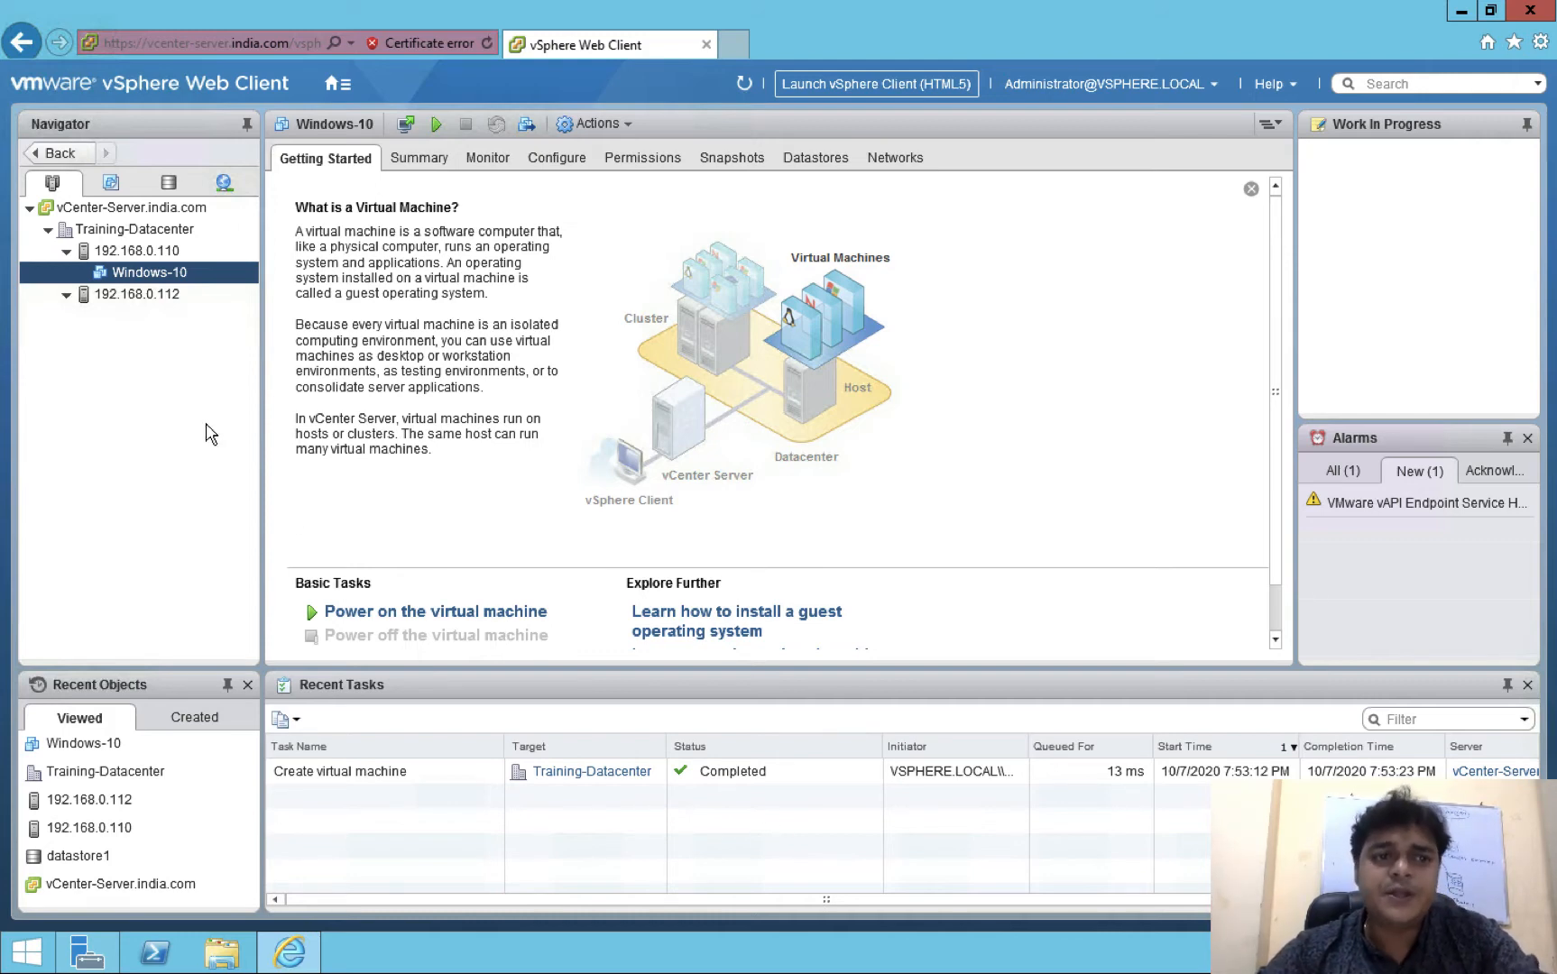
Launch the Migrate... wizard from Windows-10's right-click menu
{"action": "right_click", "coordinate": [155, 279]}
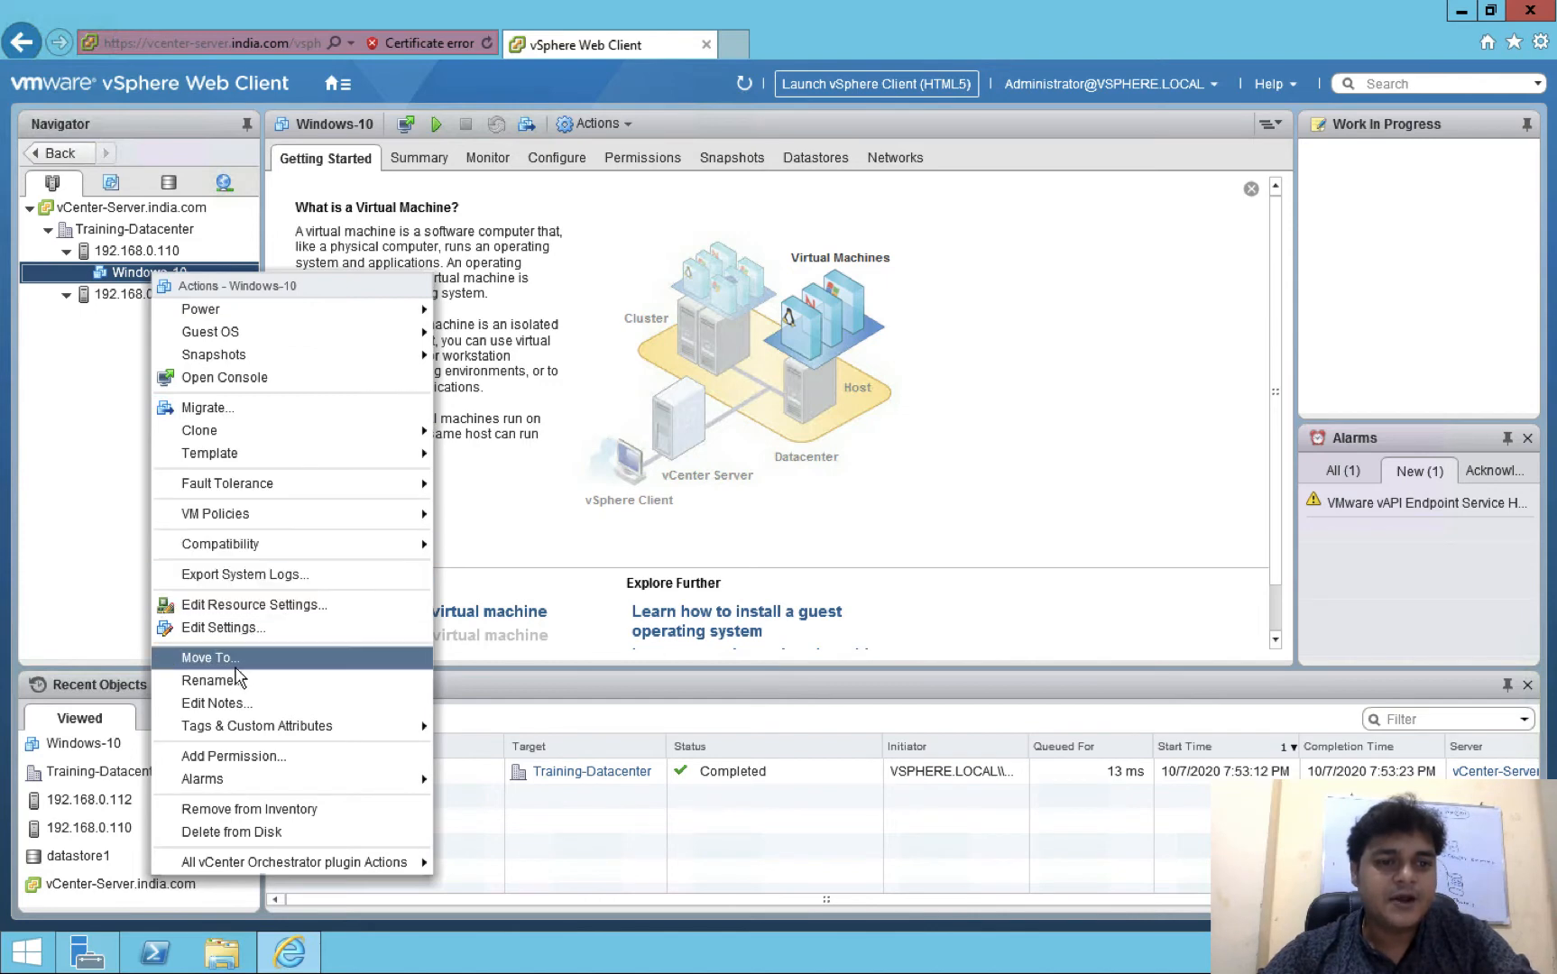
{"action": "left_click", "coordinate": [210, 408]}
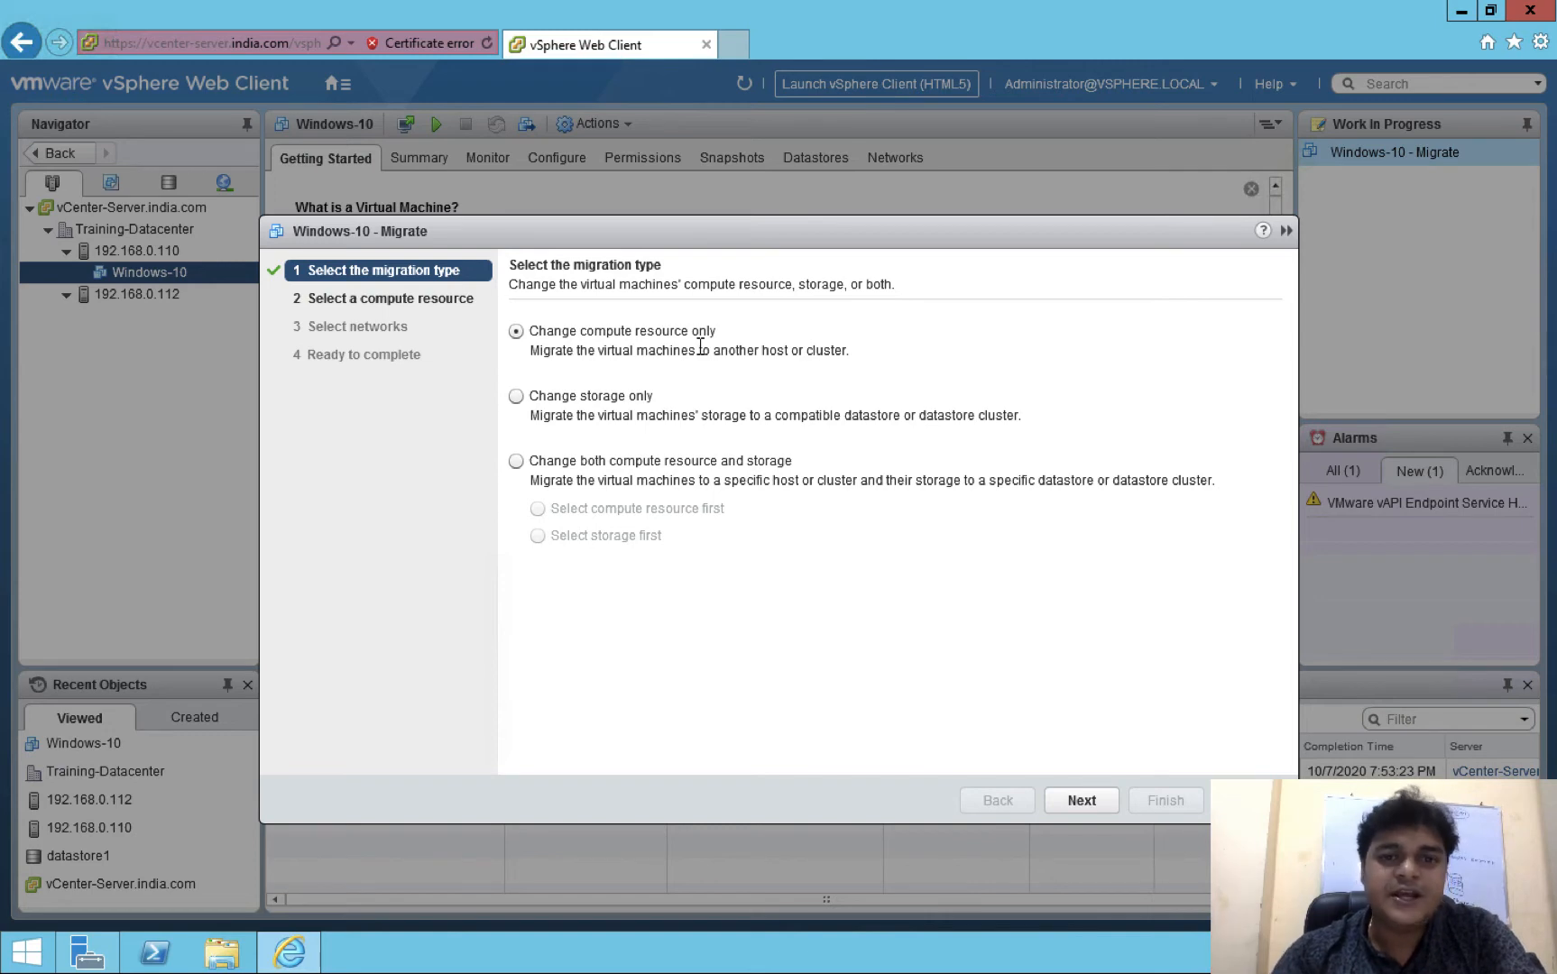
Migrate Windows-10 to host 192.168.0.112 using Change compute resource only, keeping VM Network
{"action": "left_click", "coordinate": [614, 403]}
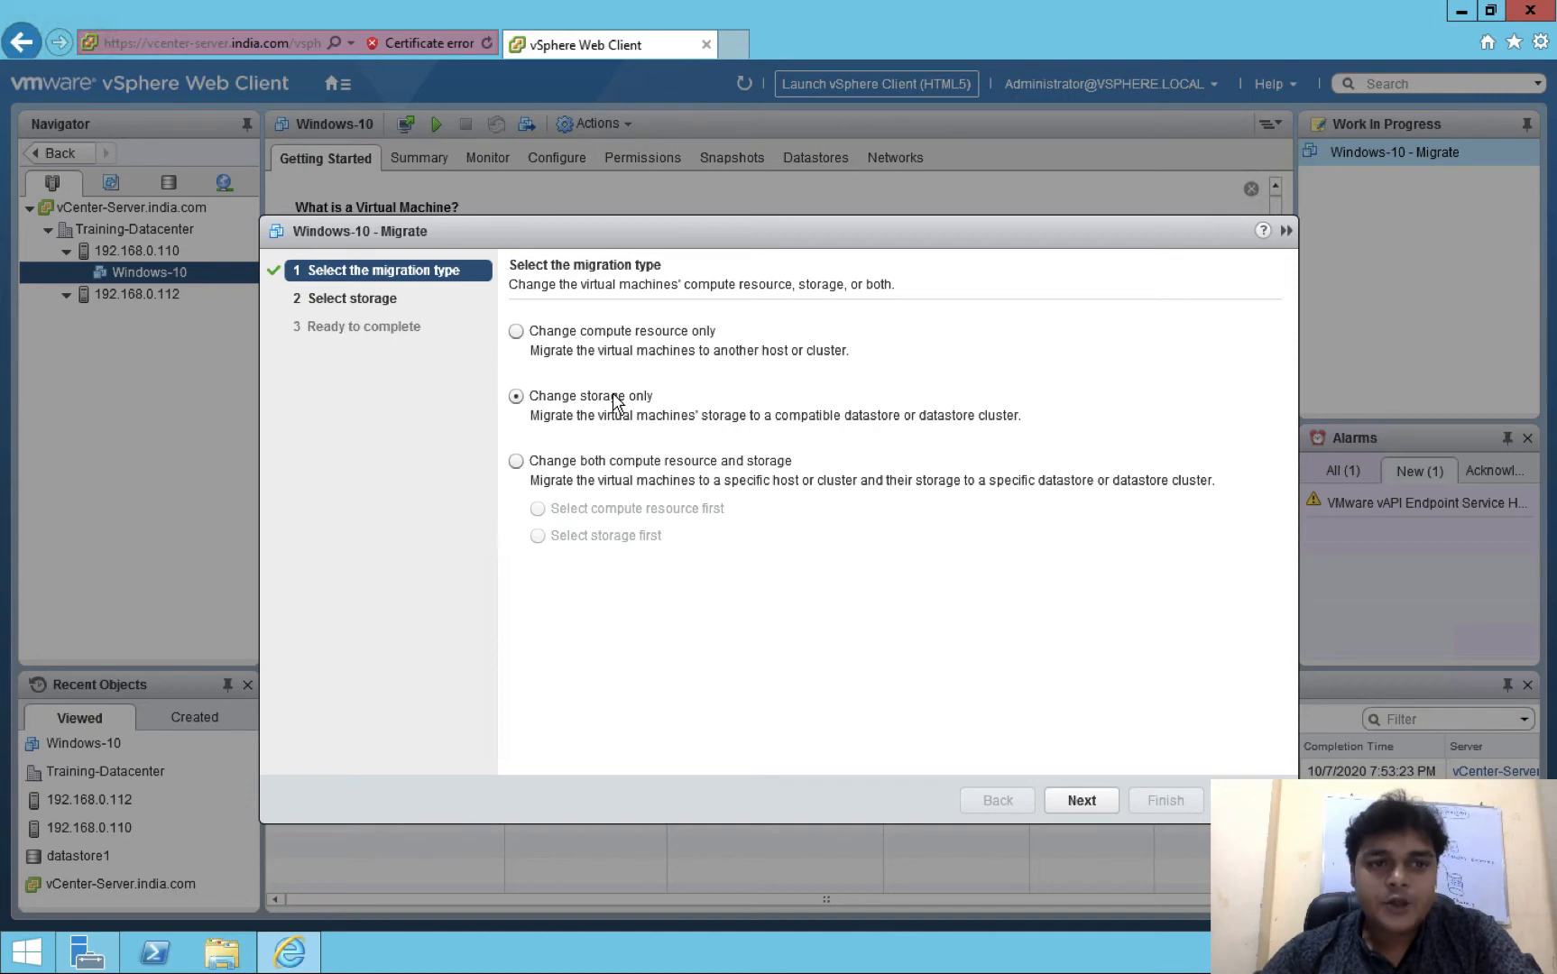
{"action": "left_click", "coordinate": [516, 332]}
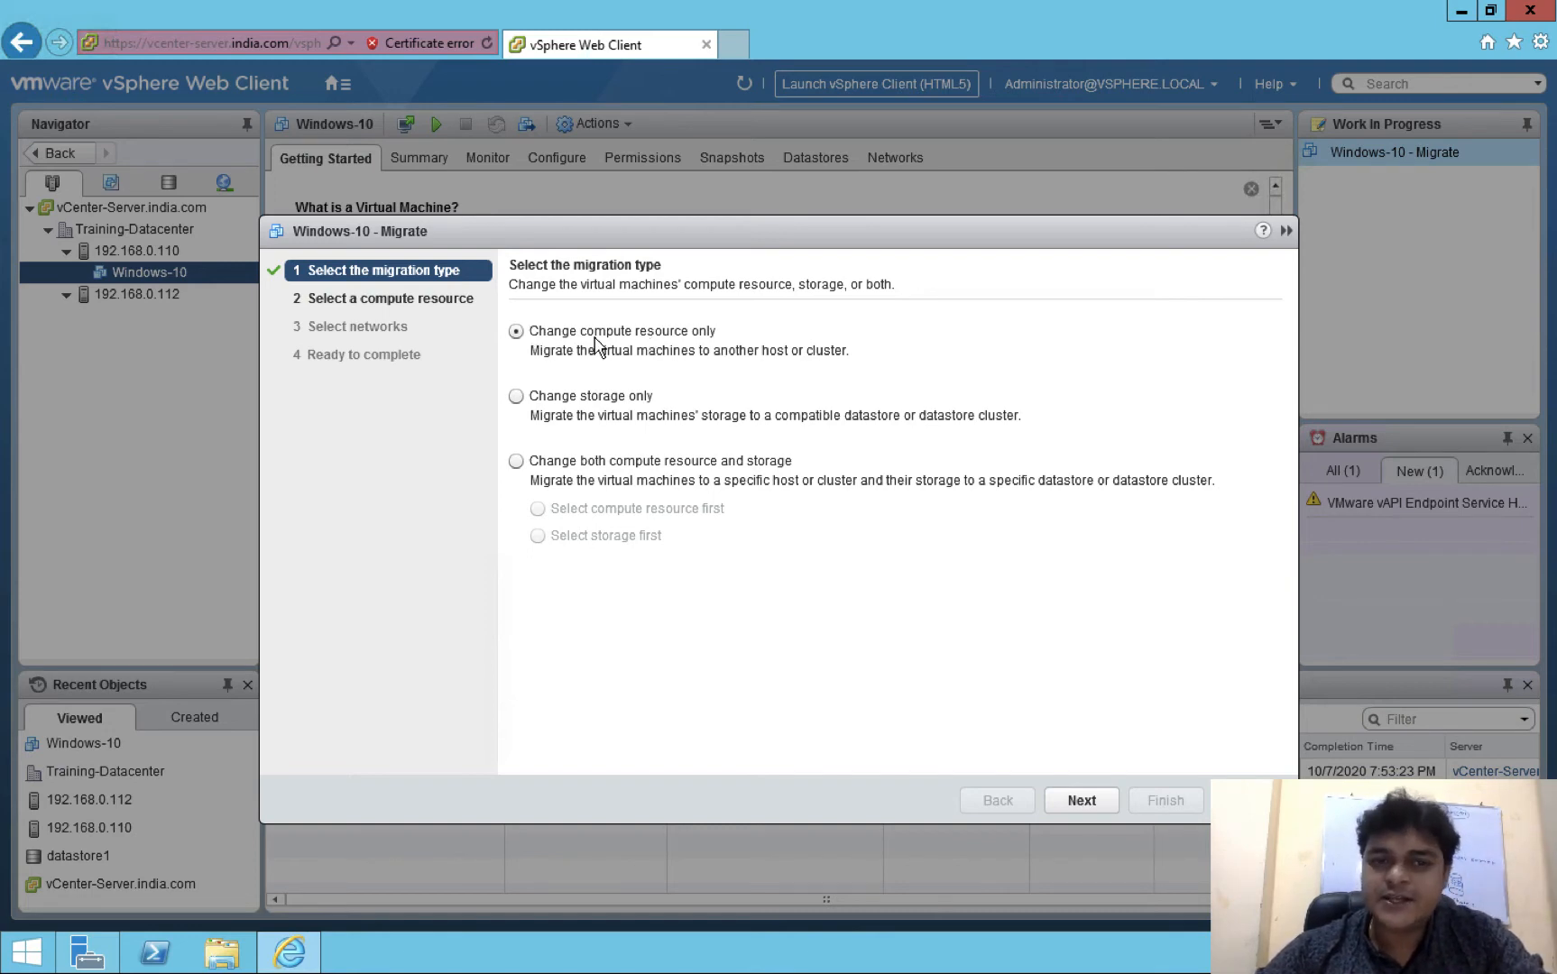
{"action": "left_click", "coordinate": [1081, 800]}
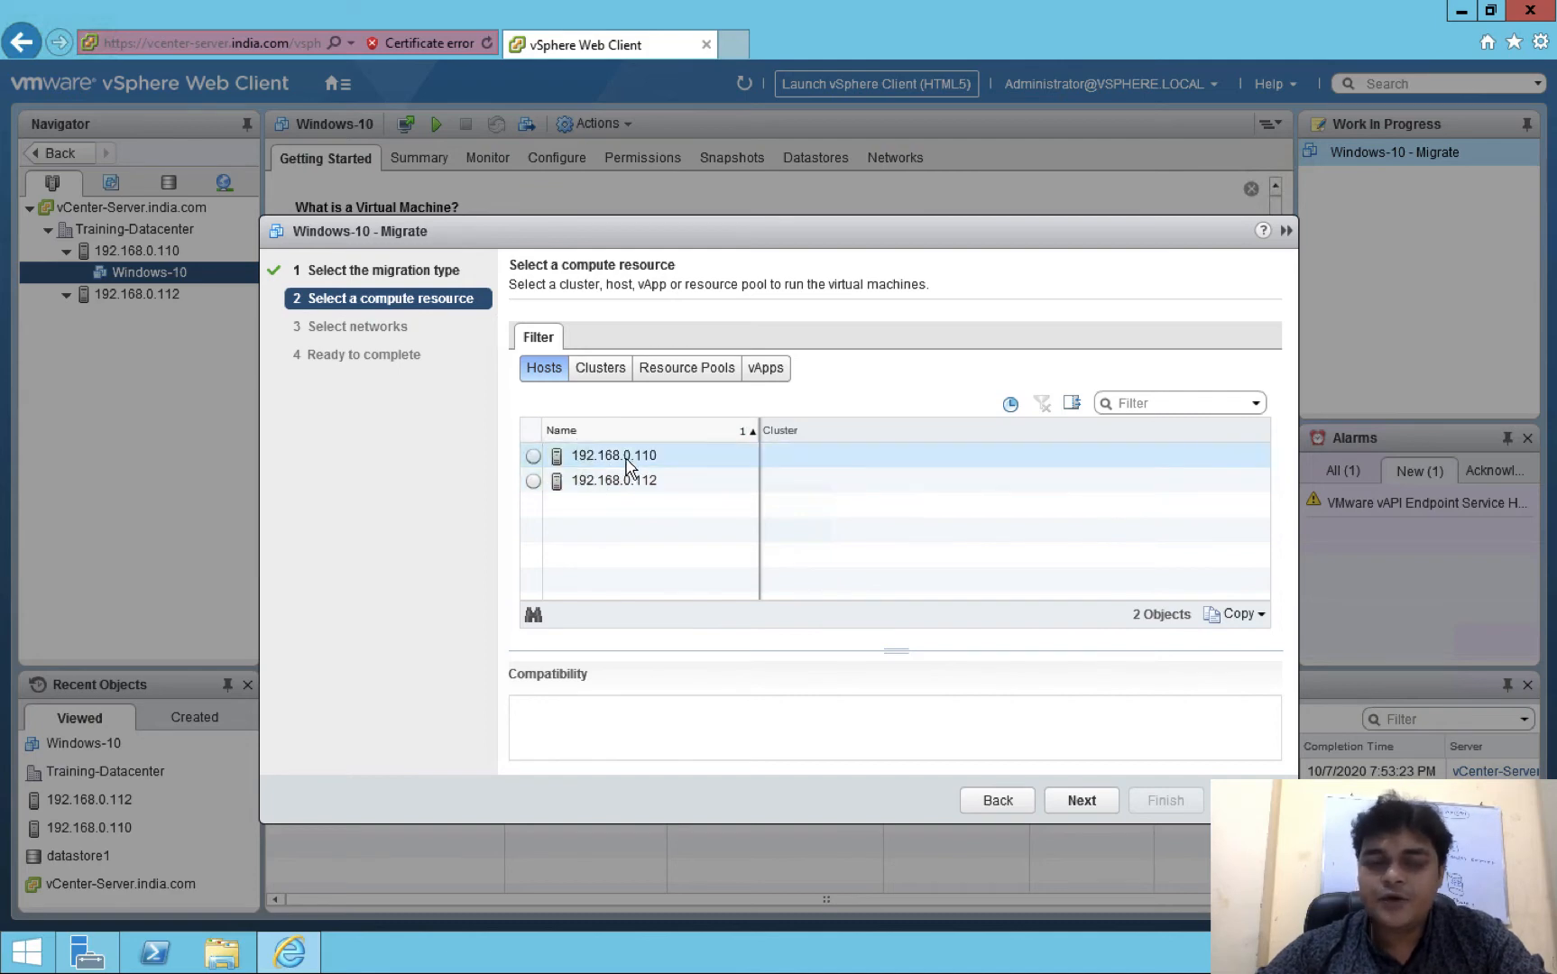
{"action": "left_click", "coordinate": [533, 481]}
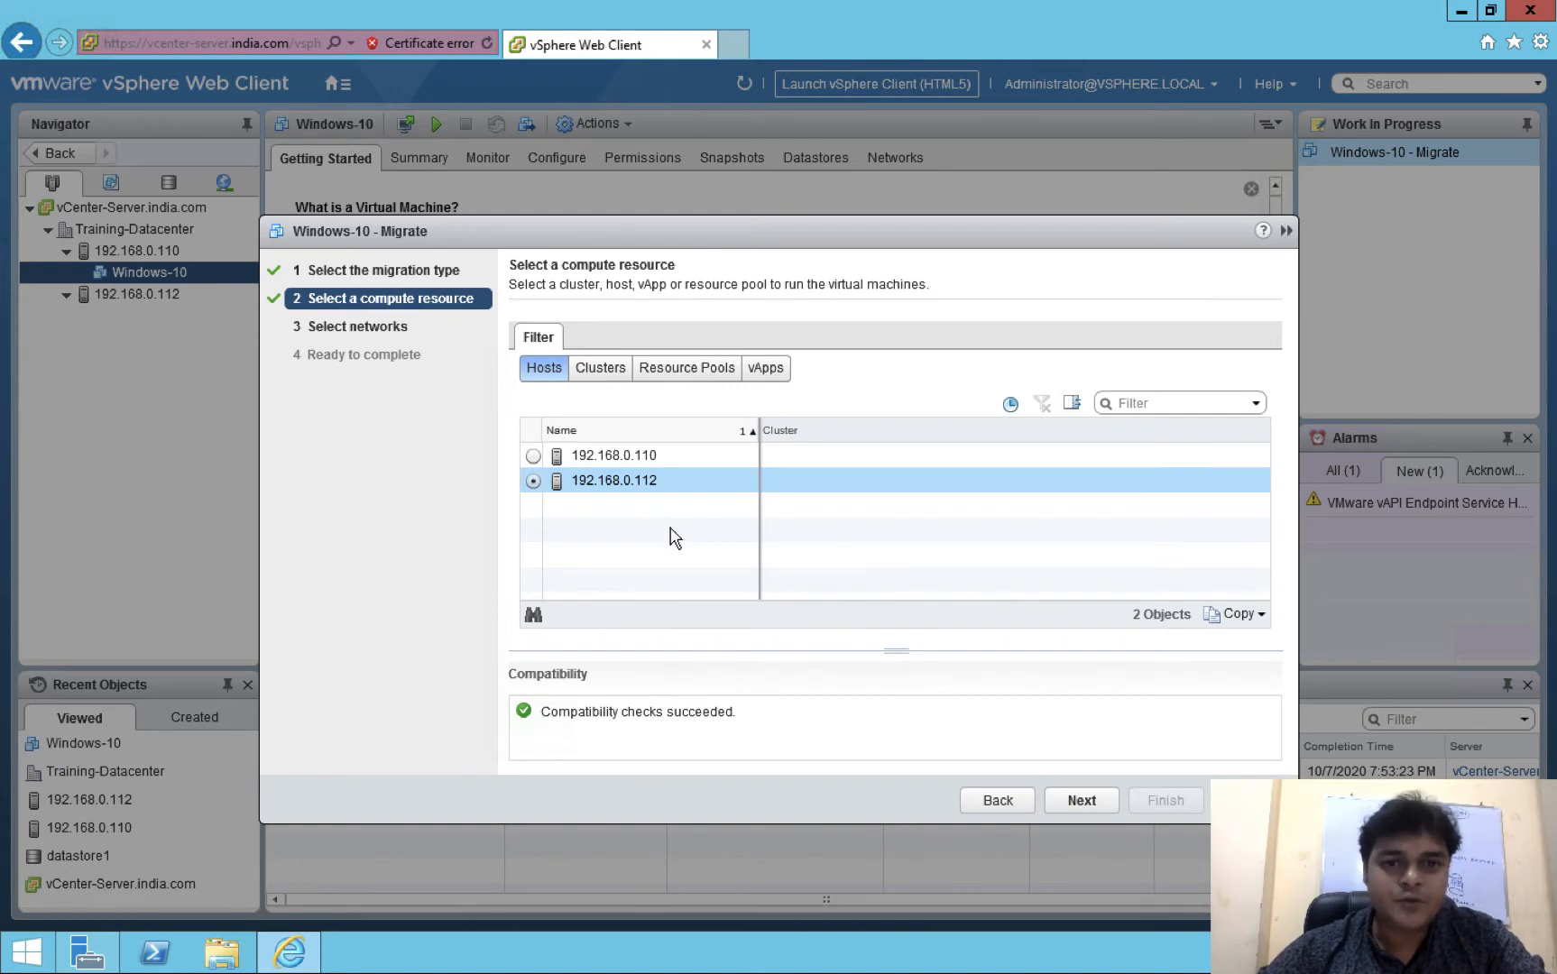
{"action": "left_click", "coordinate": [1081, 801]}
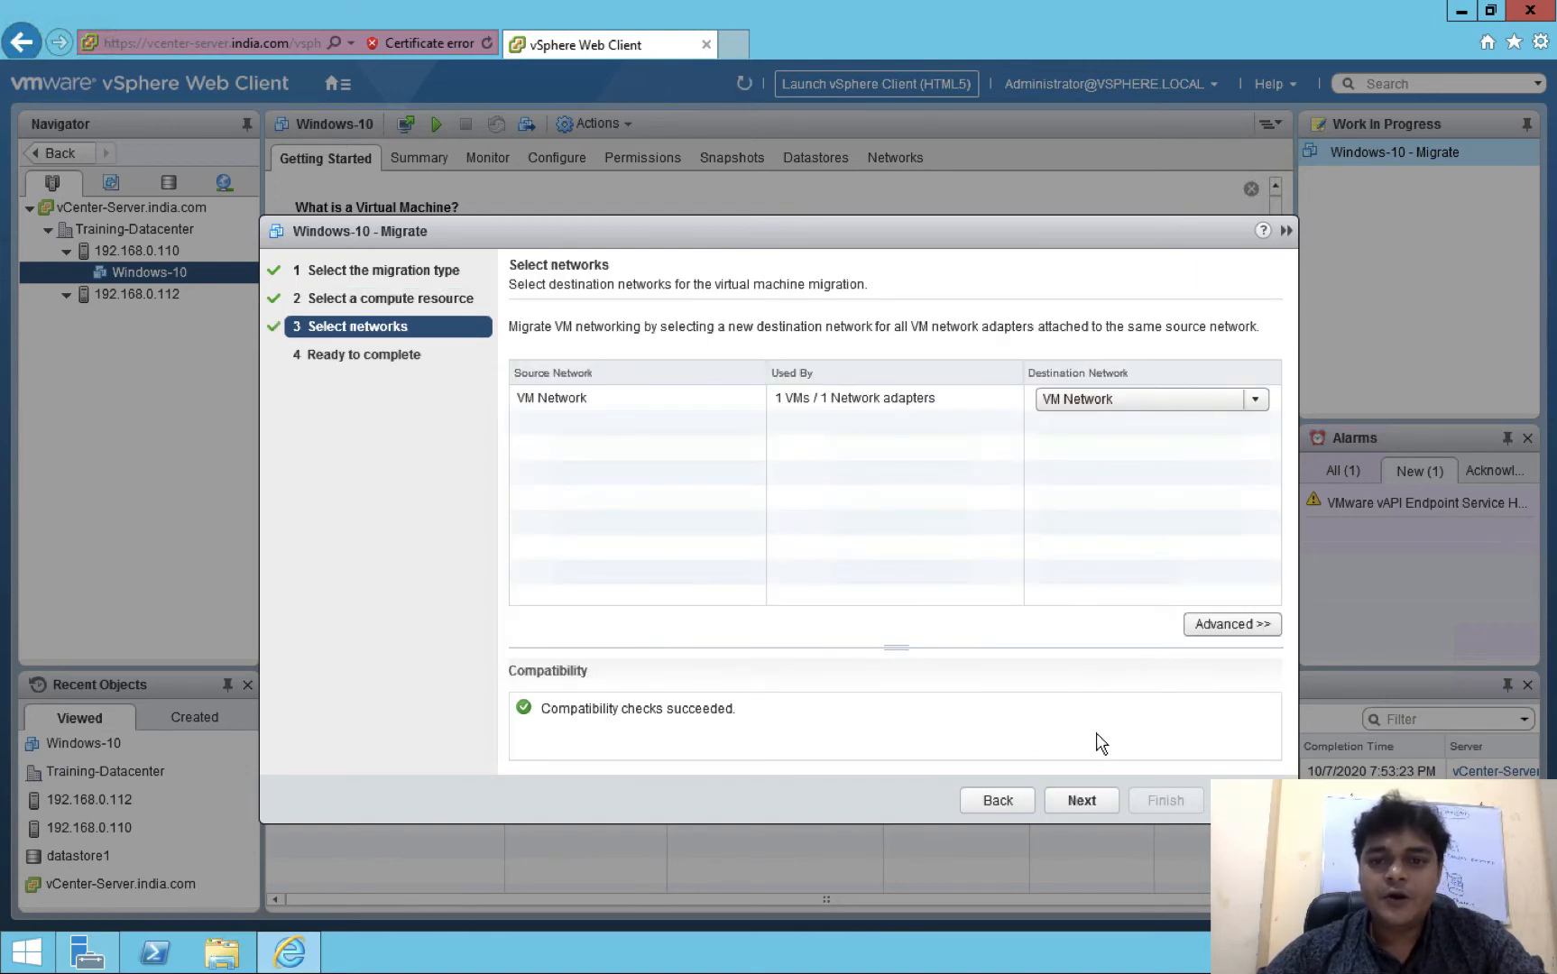
{"action": "left_click", "coordinate": [1086, 800]}
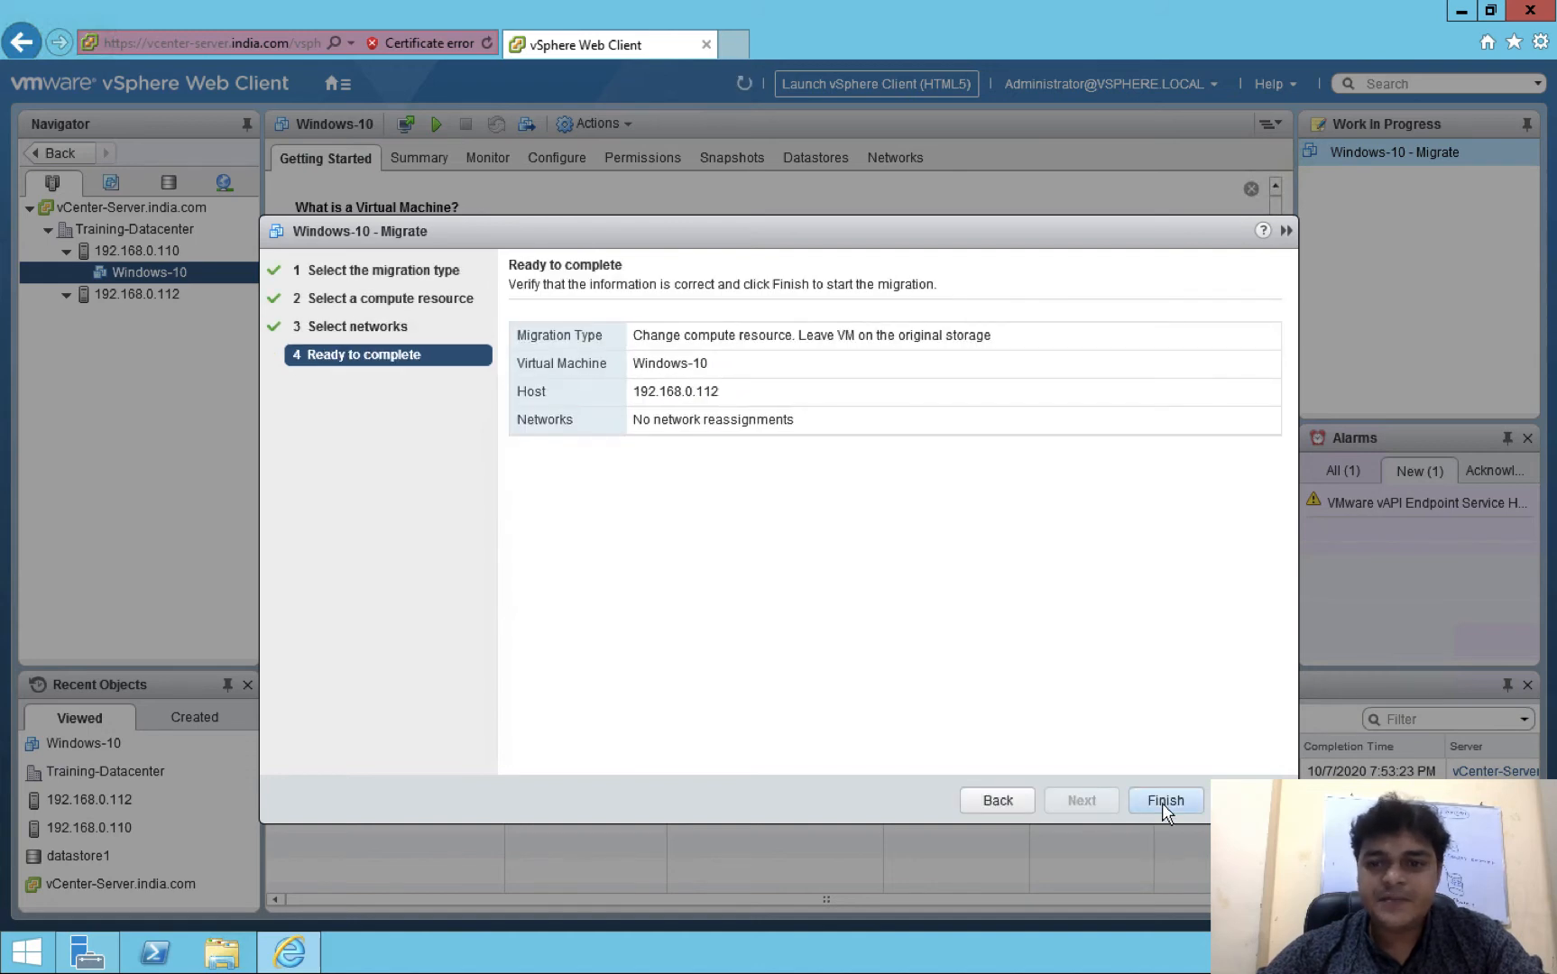
{"action": "left_click", "coordinate": [1164, 801]}
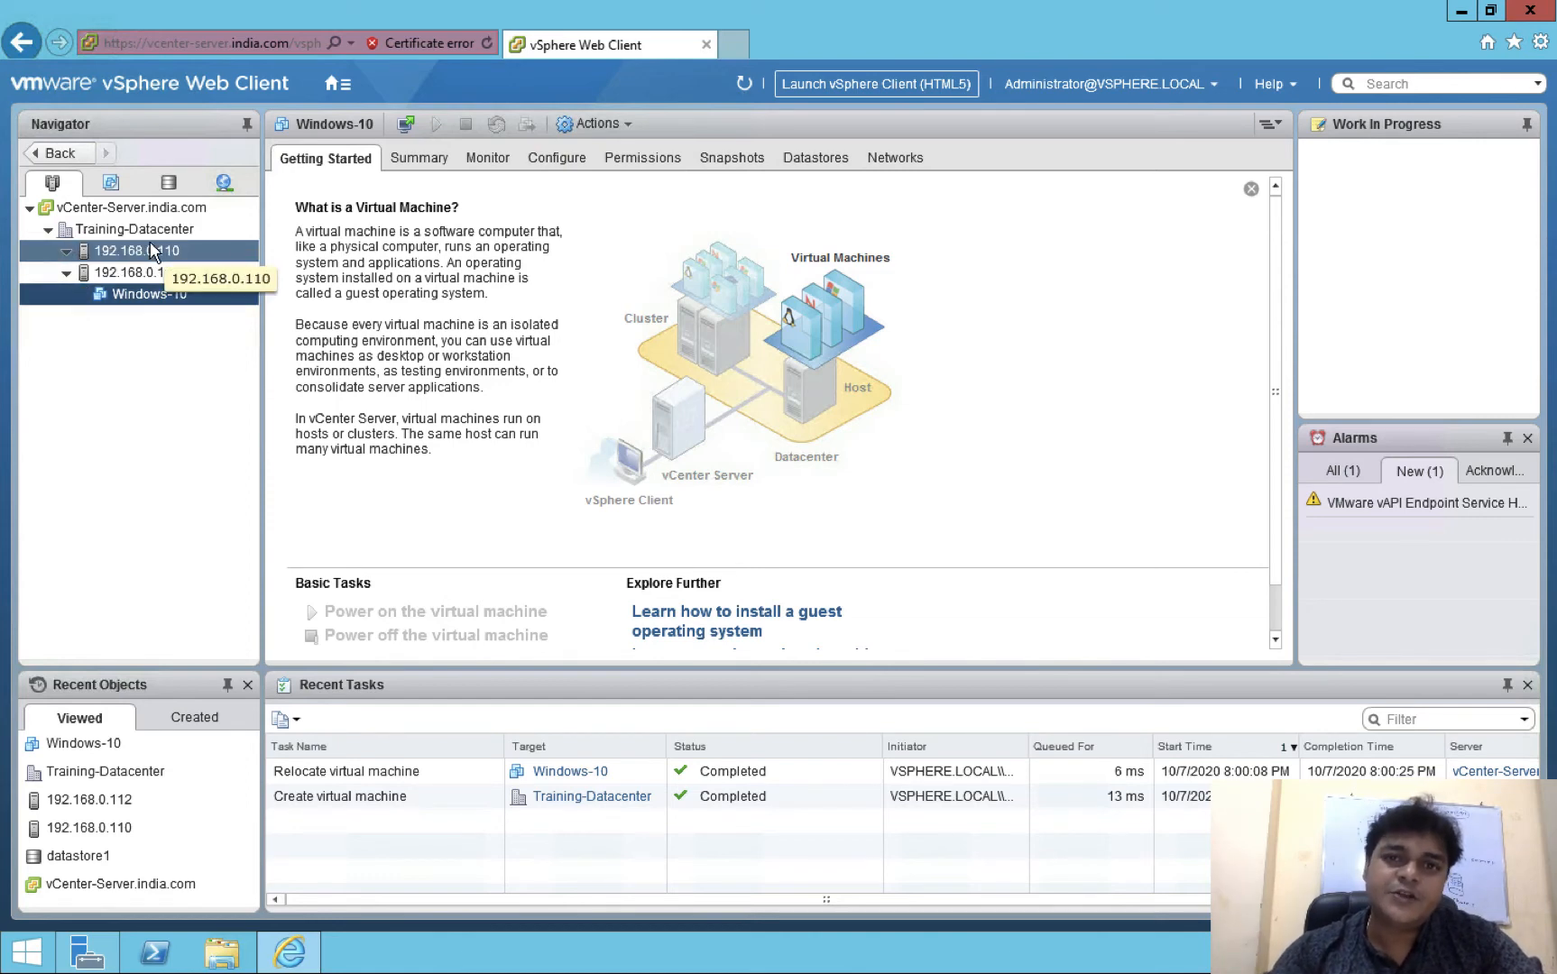
Confirm Windows-10 now sits under host 192.168.0.112 and open its Actions menu
{"action": "right_click", "coordinate": [156, 300]}
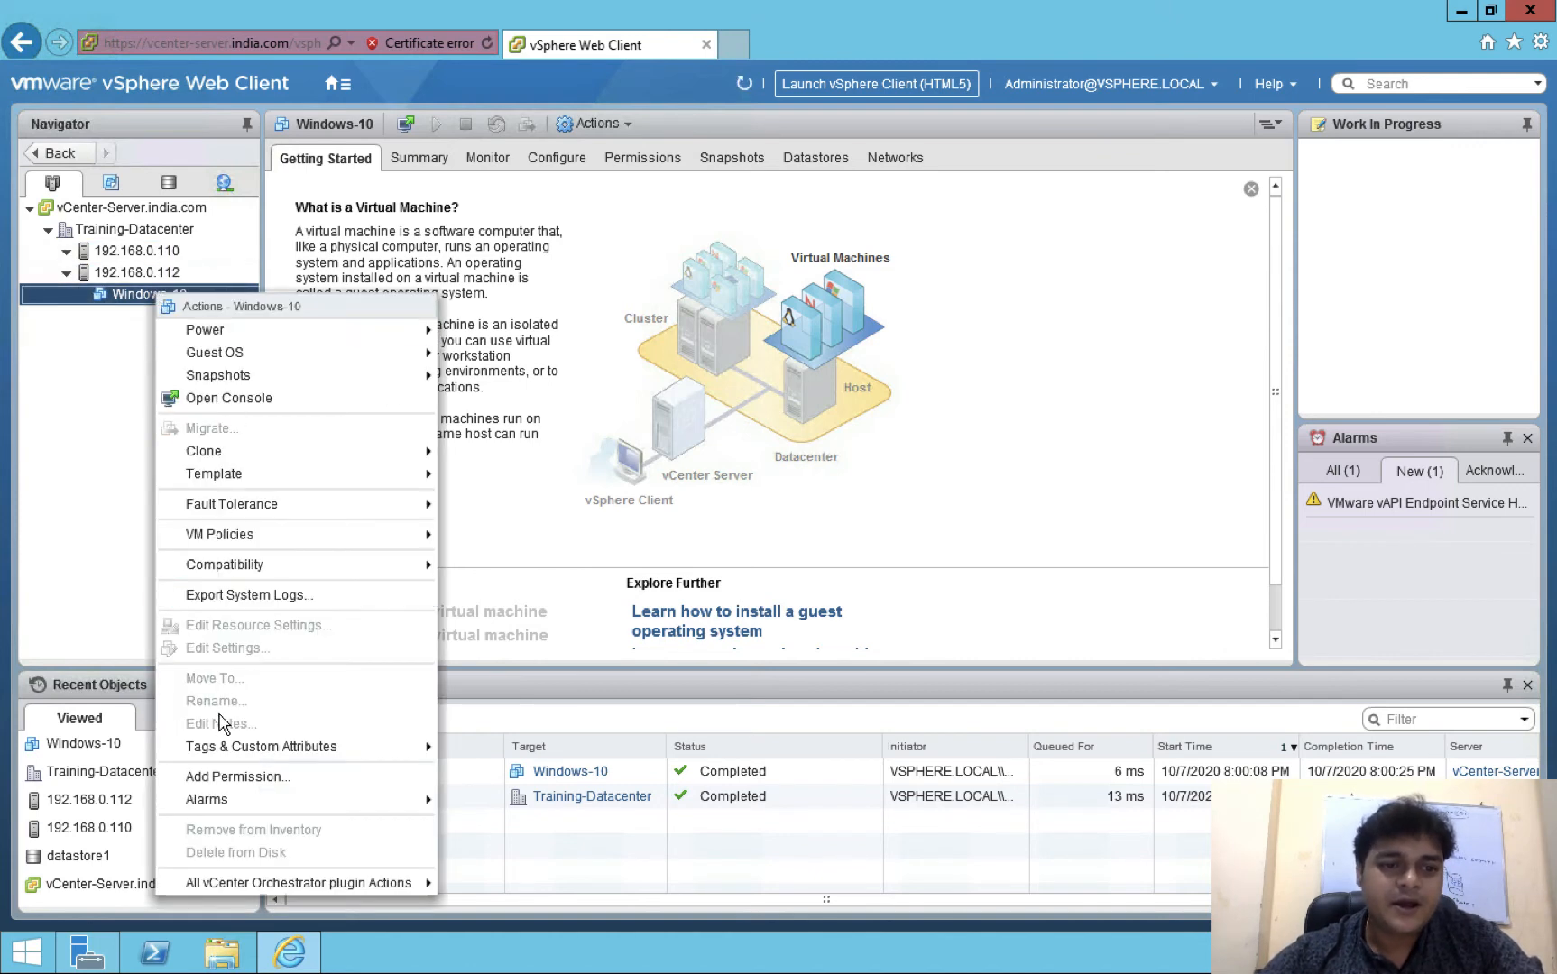
{"action": "left_click", "coordinate": [116, 550]}
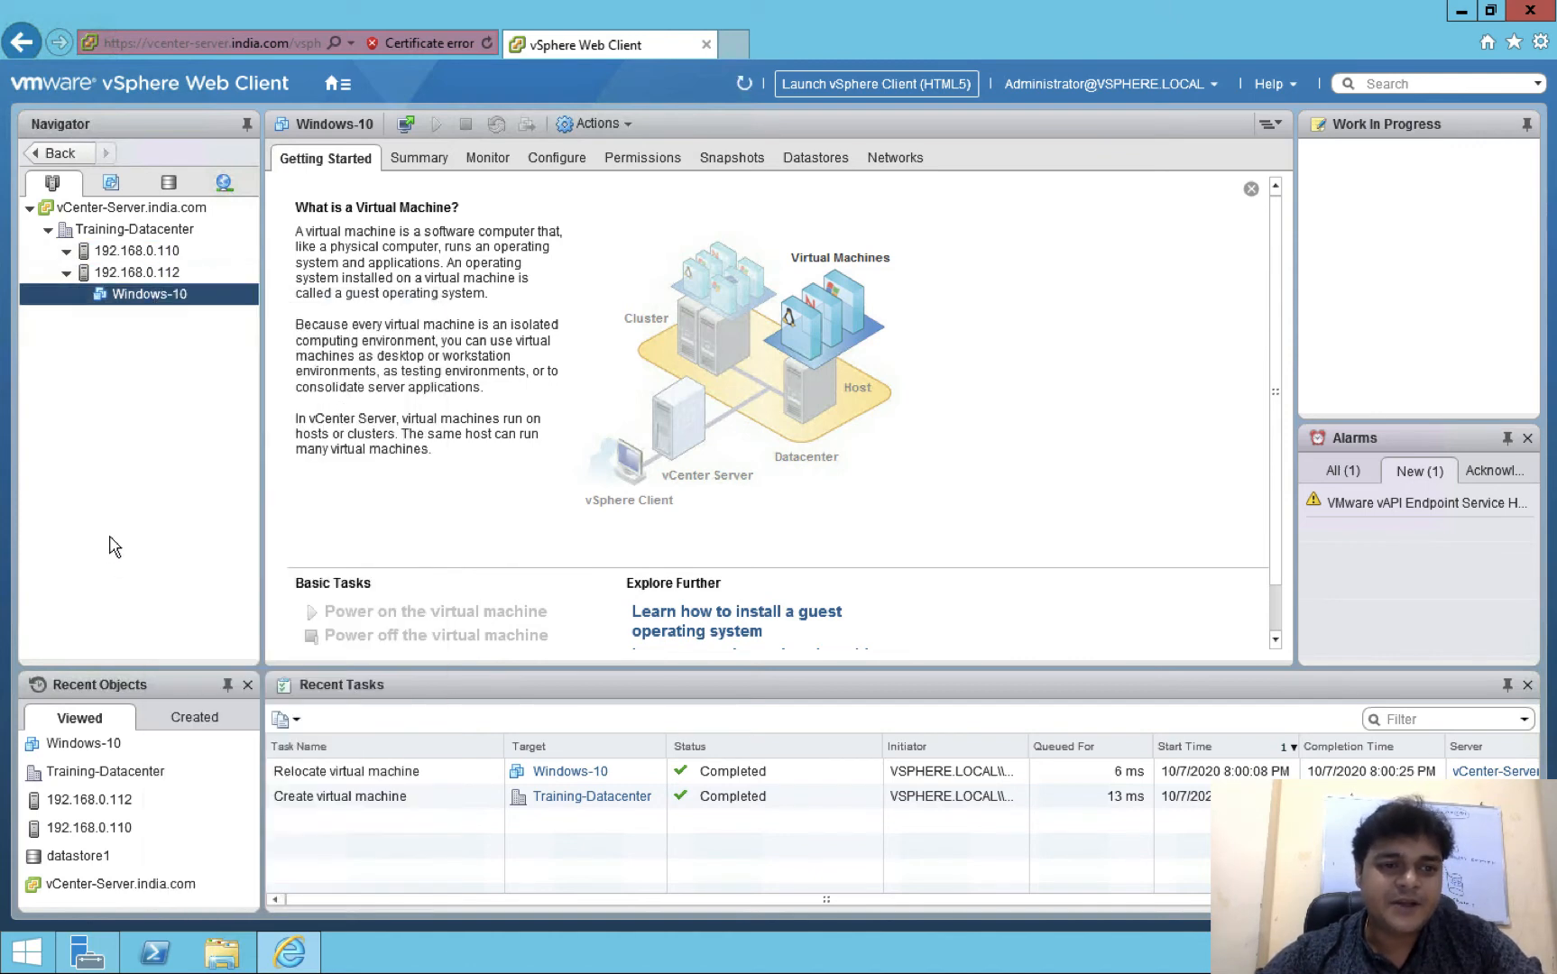
{"action": "right_click", "coordinate": [156, 302]}
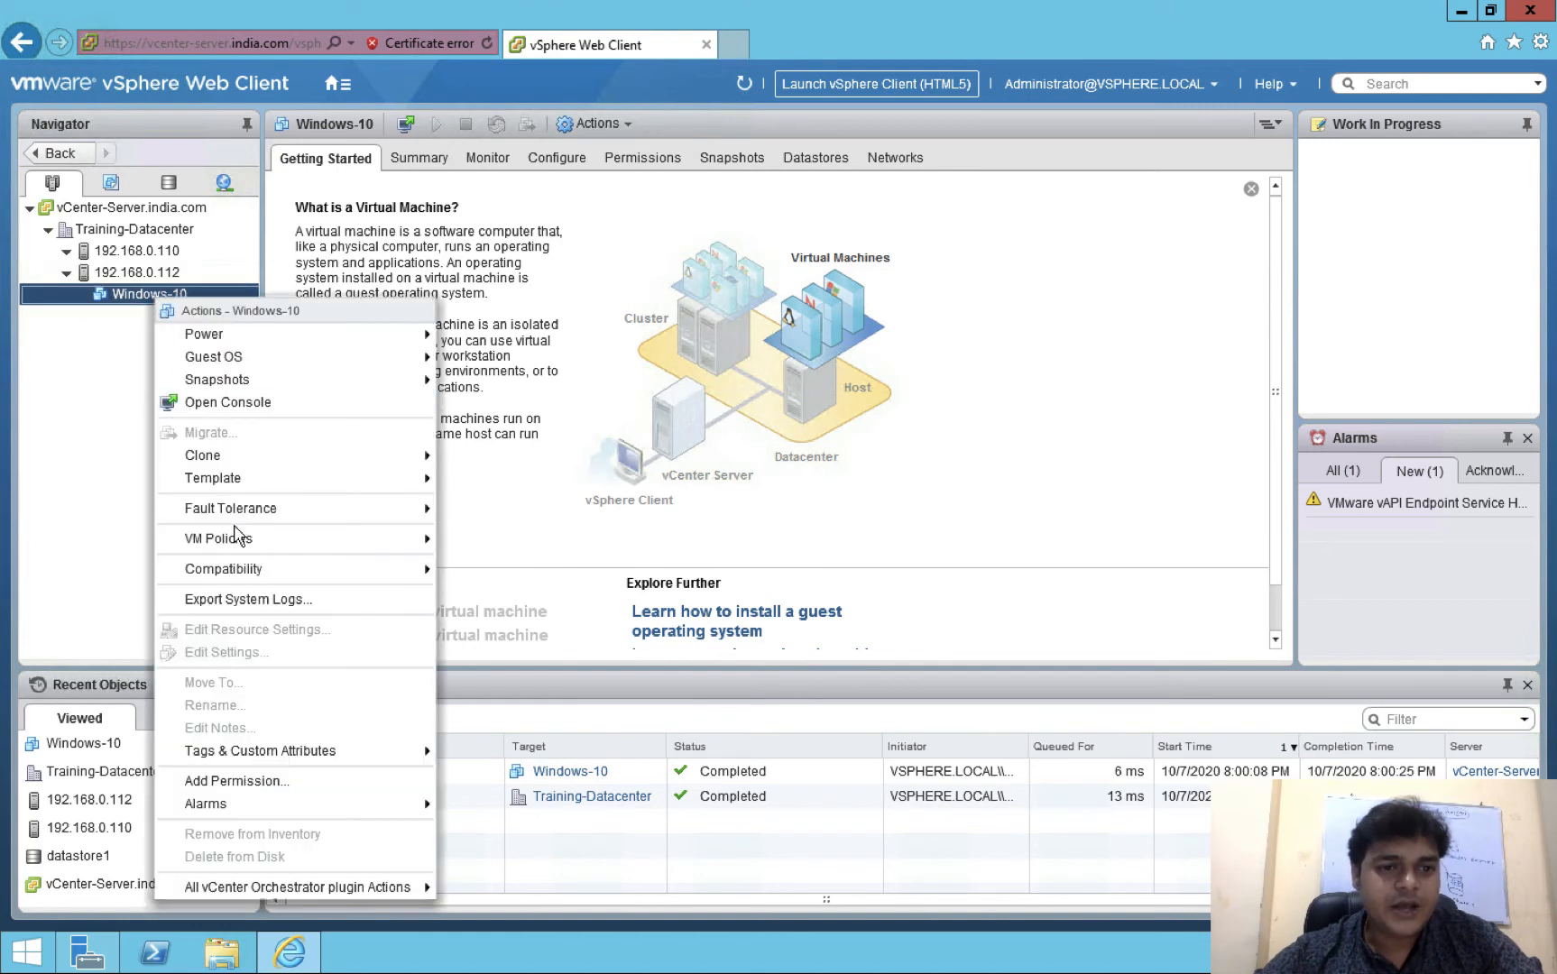
{"action": "left_click", "coordinate": [109, 560]}
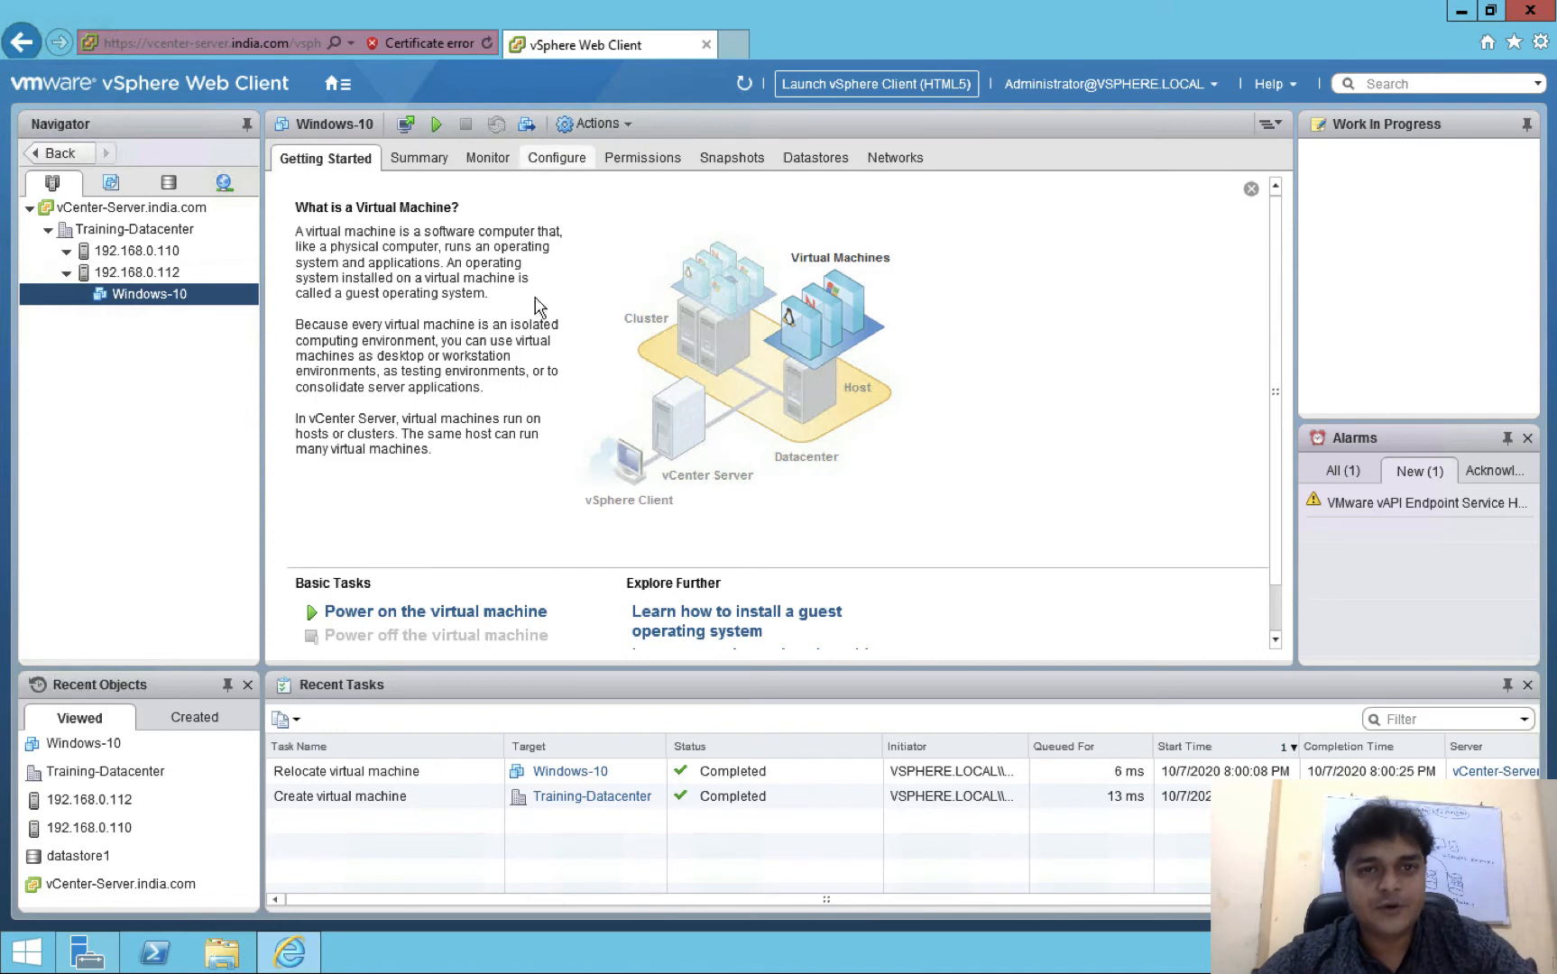
{"action": "left_click", "coordinate": [628, 126]}
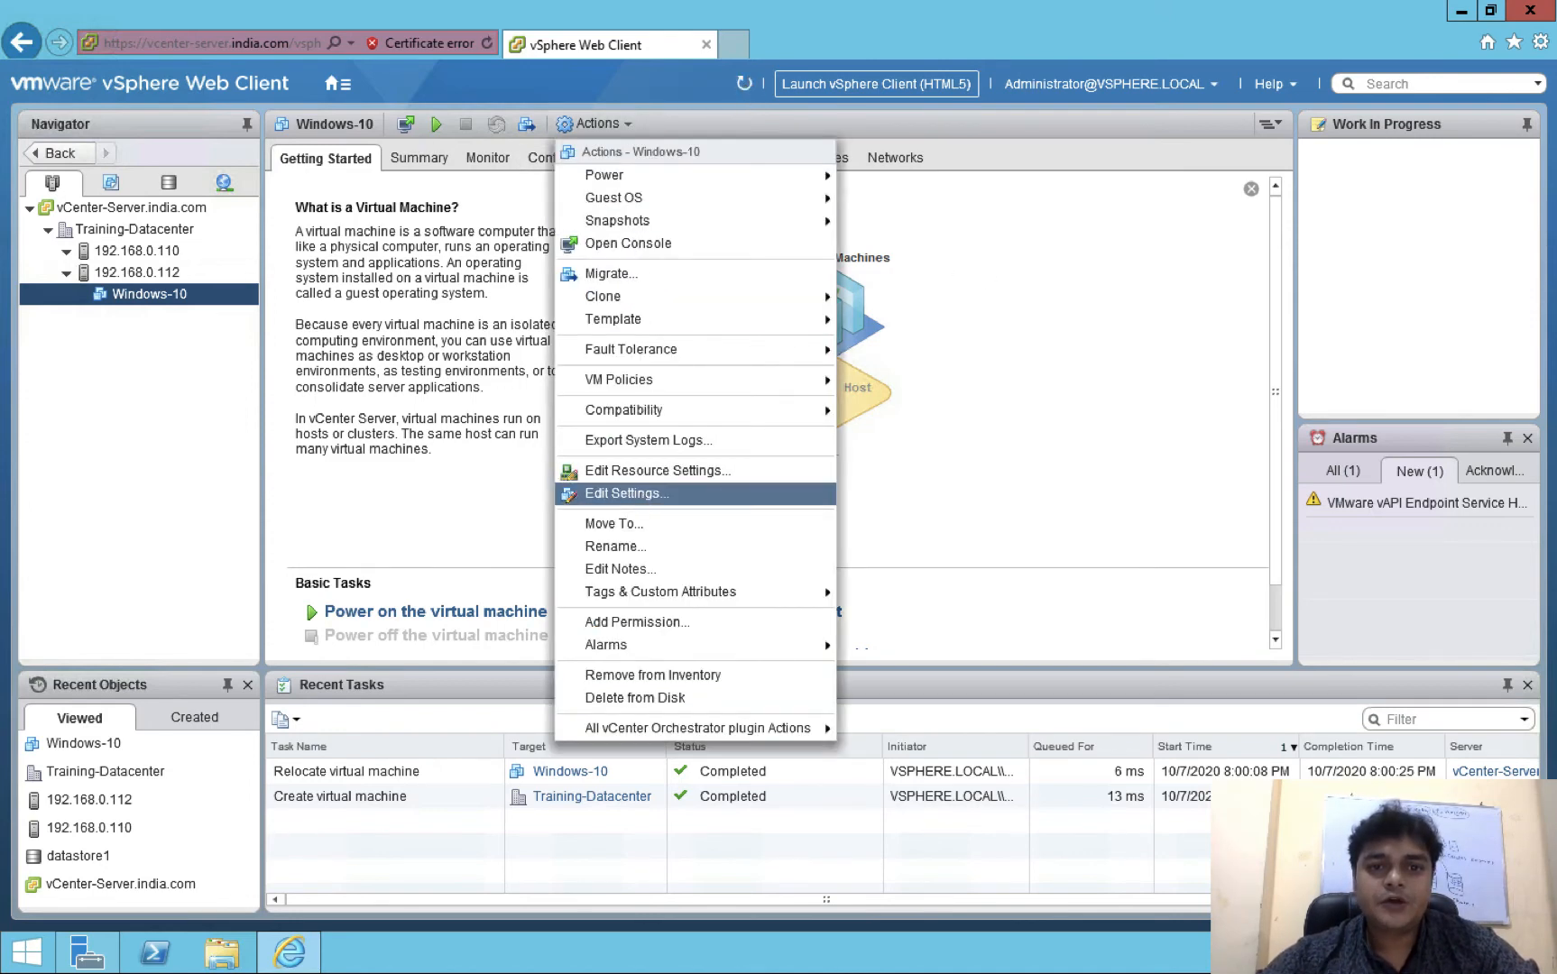
Verify Windows-10's Hard disk 1 file is on the shar-2 datastore, then close its settings unchanged
{"action": "left_click", "coordinate": [642, 494]}
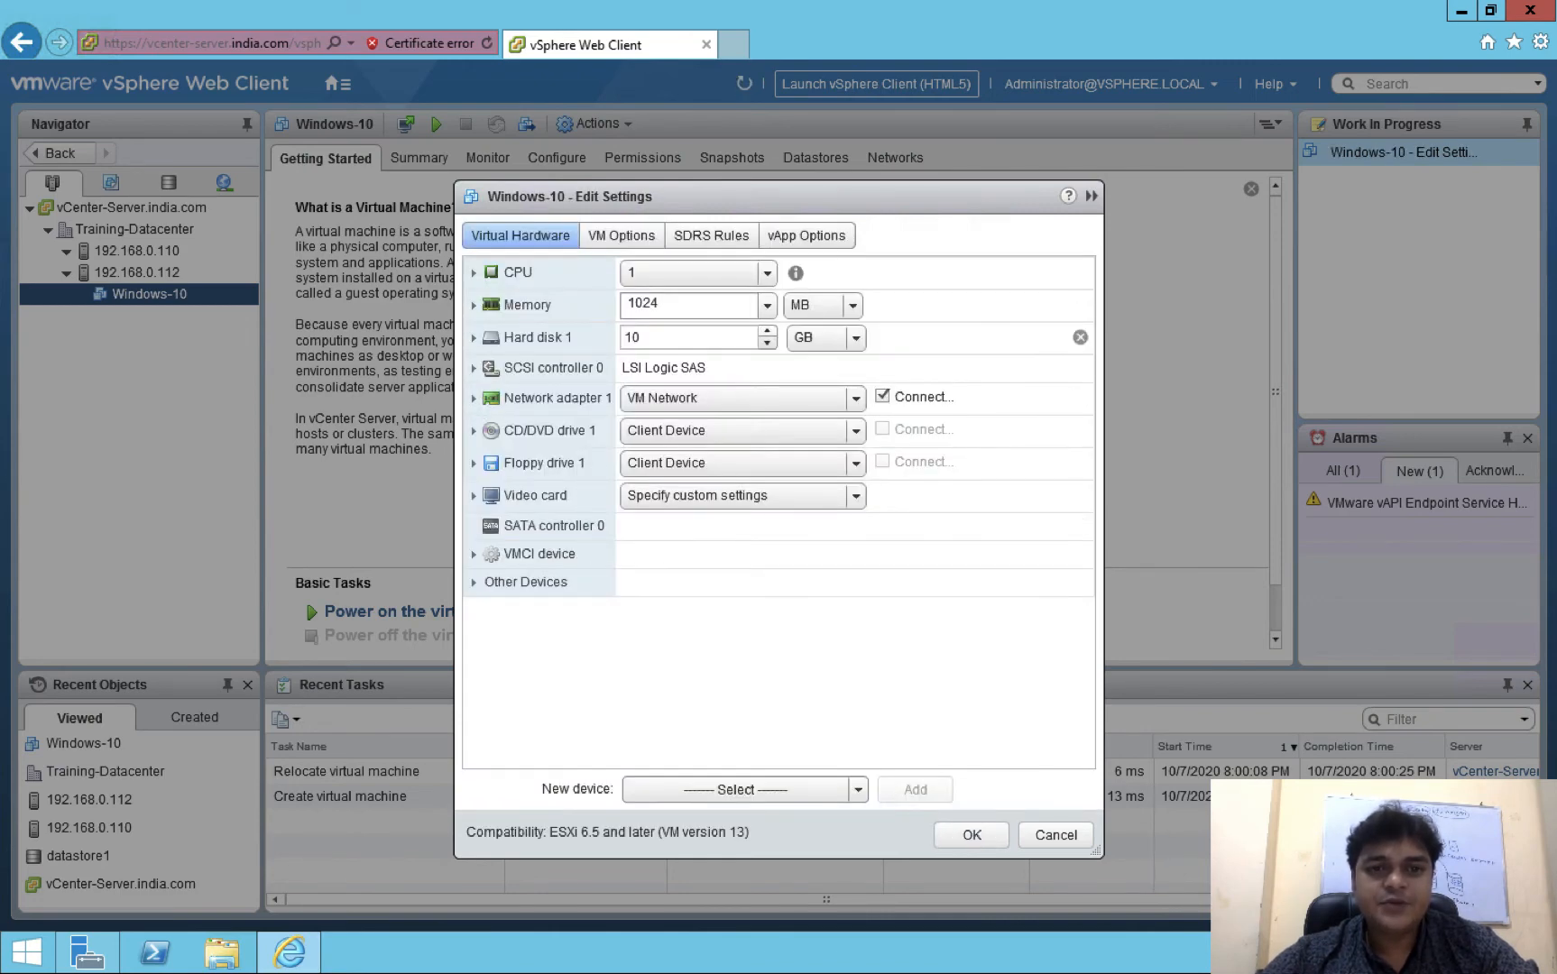
{"action": "left_click", "coordinate": [473, 339]}
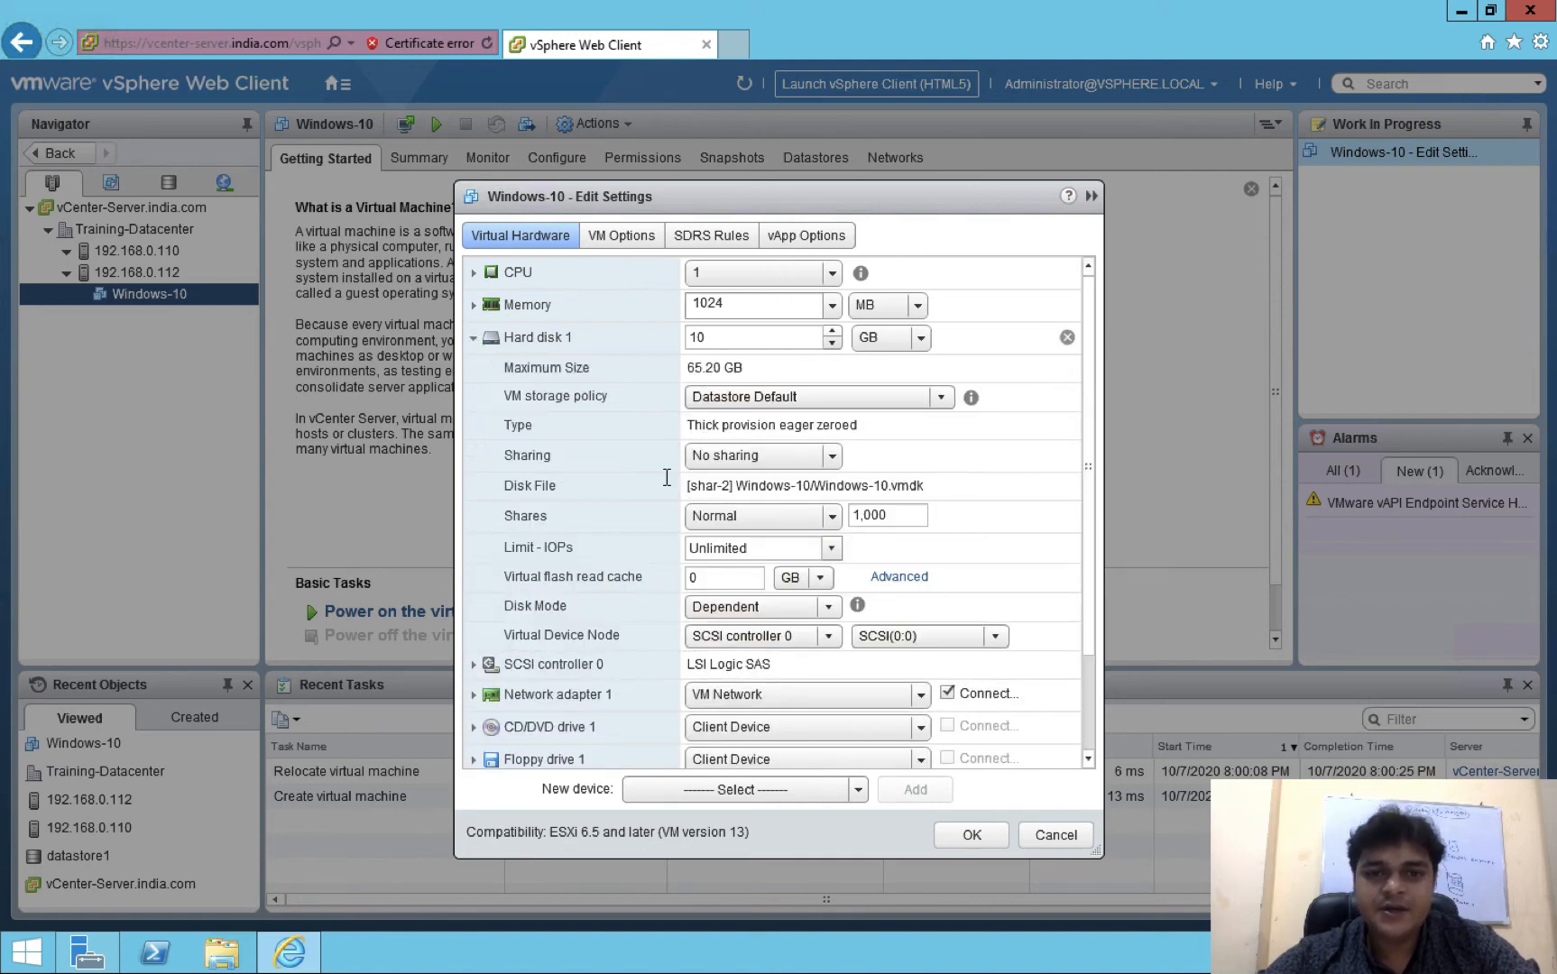
{"action": "left_click_drag", "start_coordinate": [809, 487], "coordinate": [678, 487]}
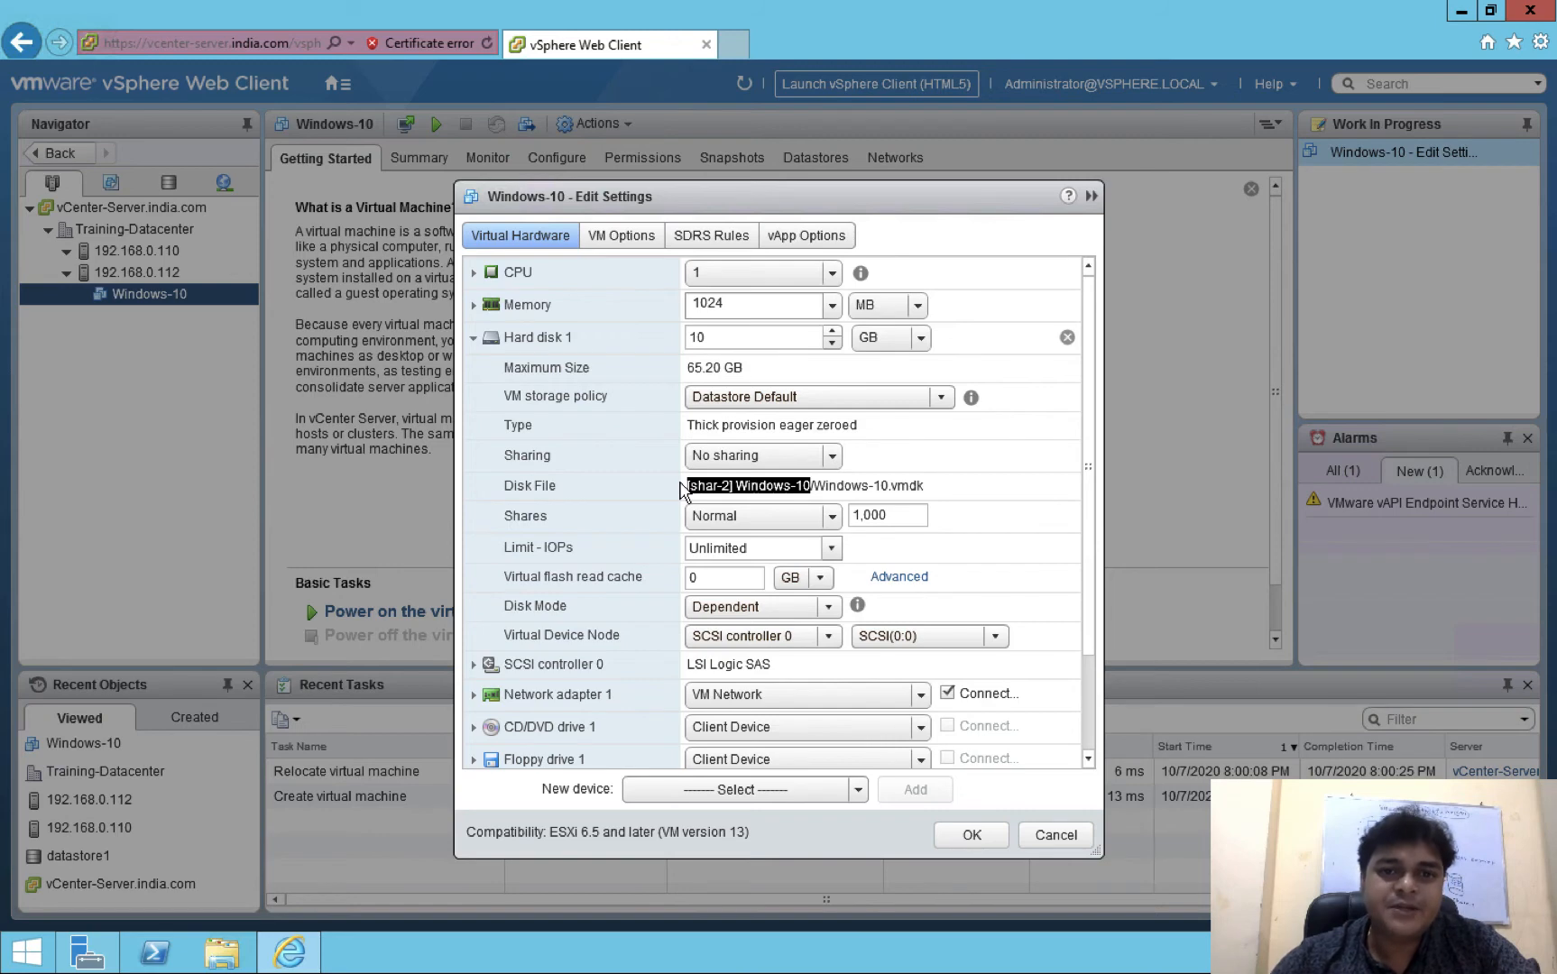
{"action": "left_click", "coordinate": [1052, 837]}
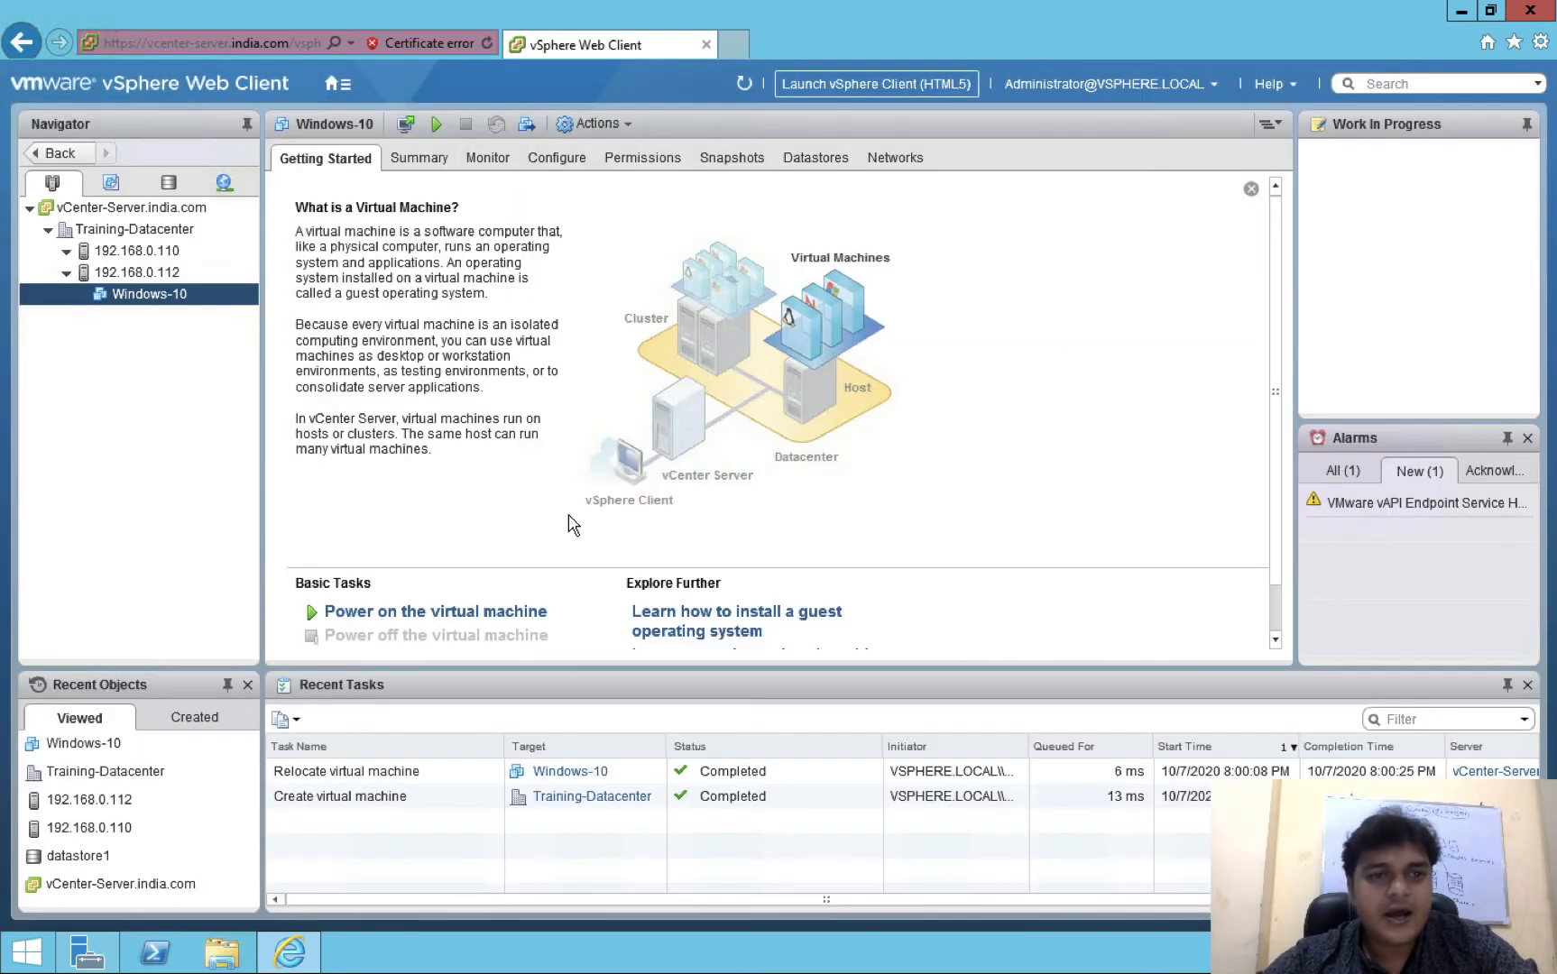
{"action": "right_click", "coordinate": [158, 294]}
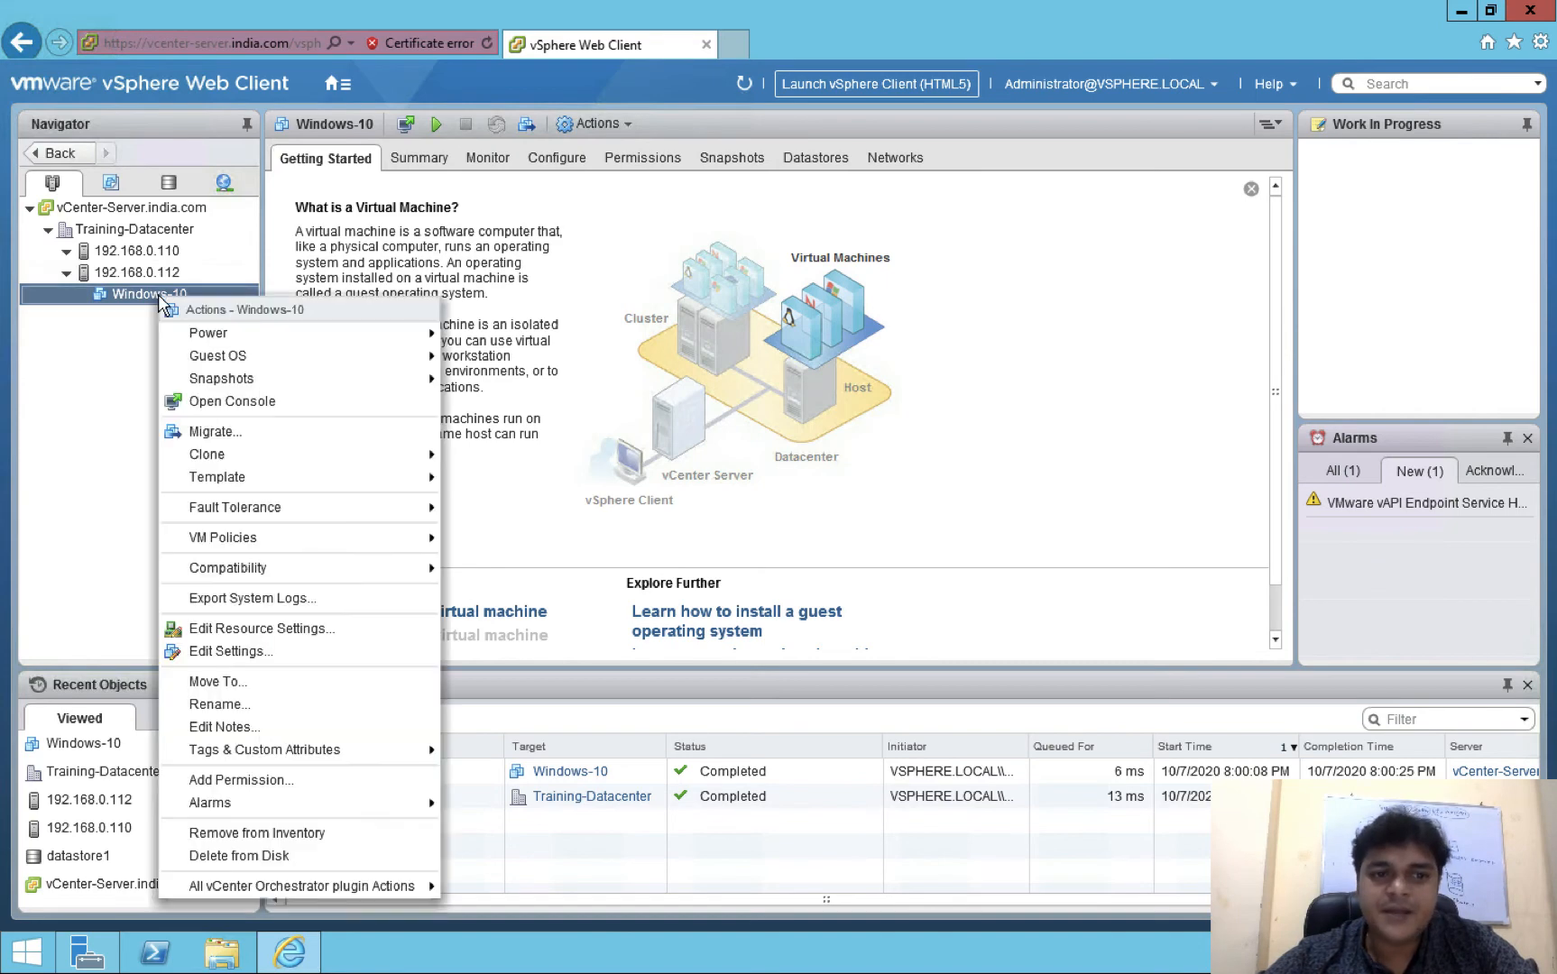
Migrate Windows-10's storage only to the share-1 datastore, keeping the source disk format
{"action": "left_click", "coordinate": [241, 453]}
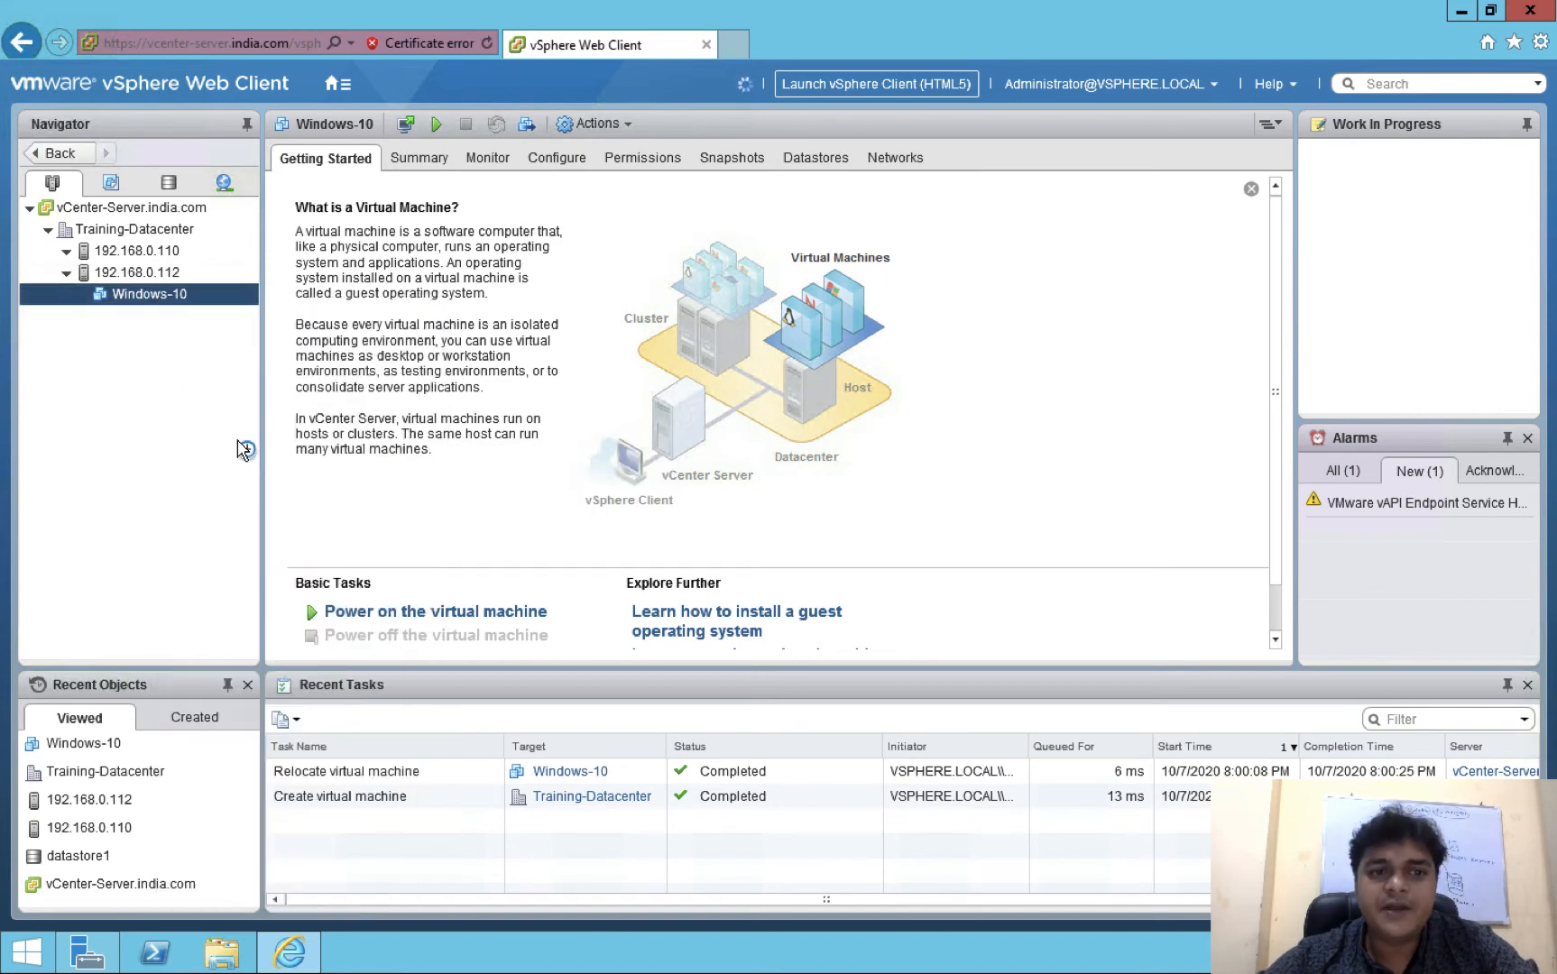
{"action": "left_click", "coordinate": [516, 396]}
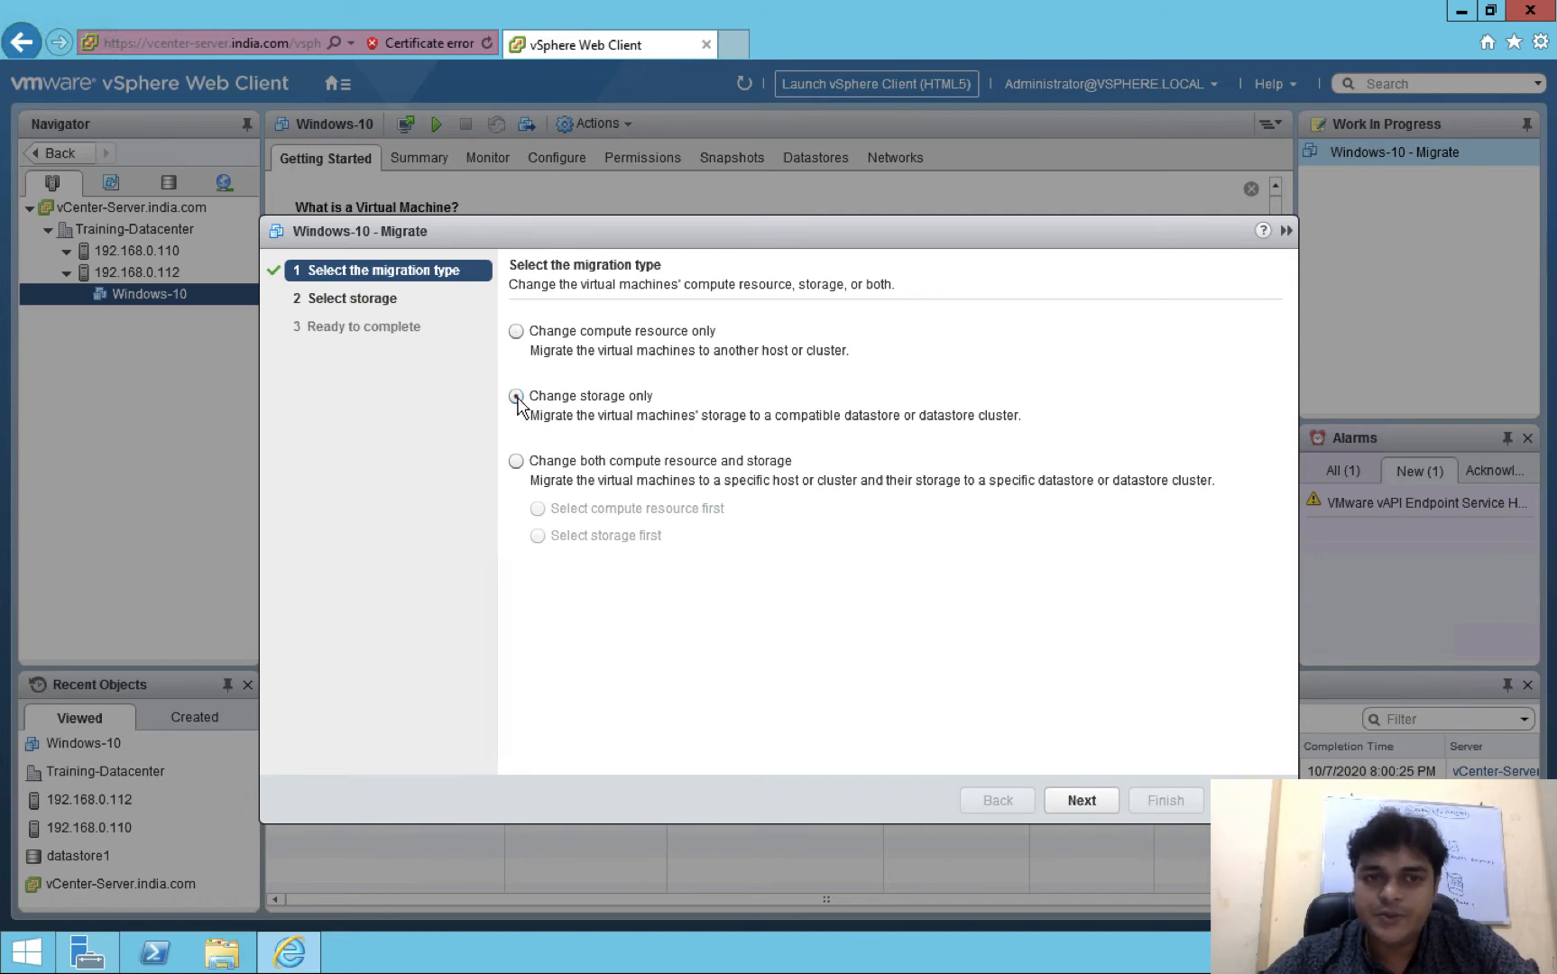
{"action": "left_click", "coordinate": [1083, 801]}
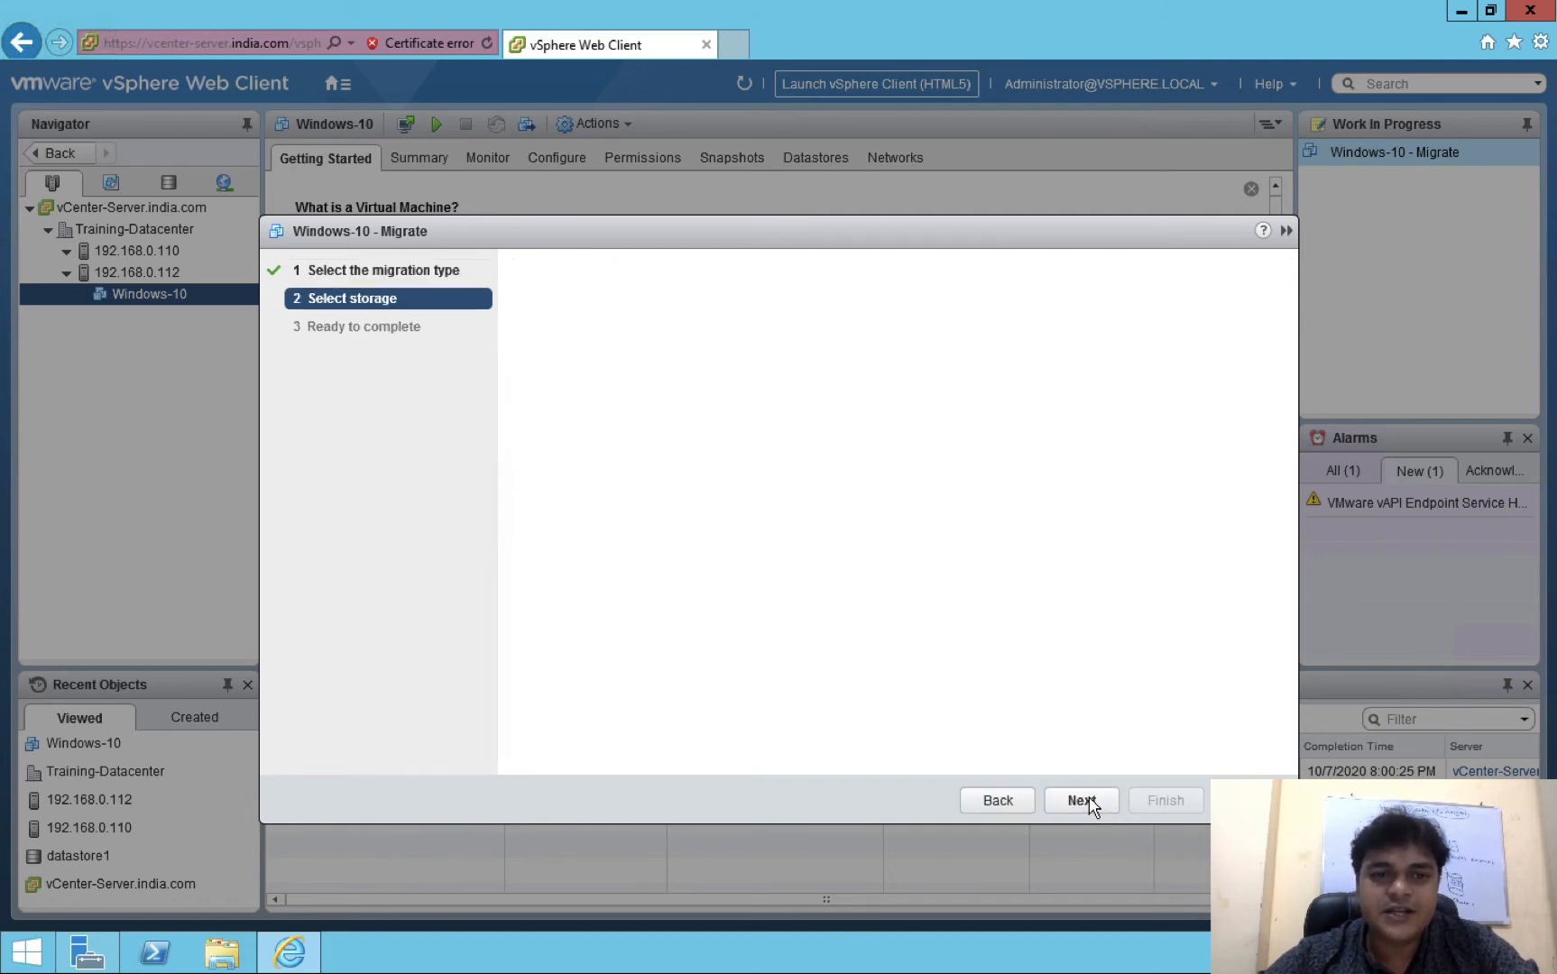
{"action": "left_click", "coordinate": [621, 519]}
{"action": "left_click", "coordinate": [573, 491]}
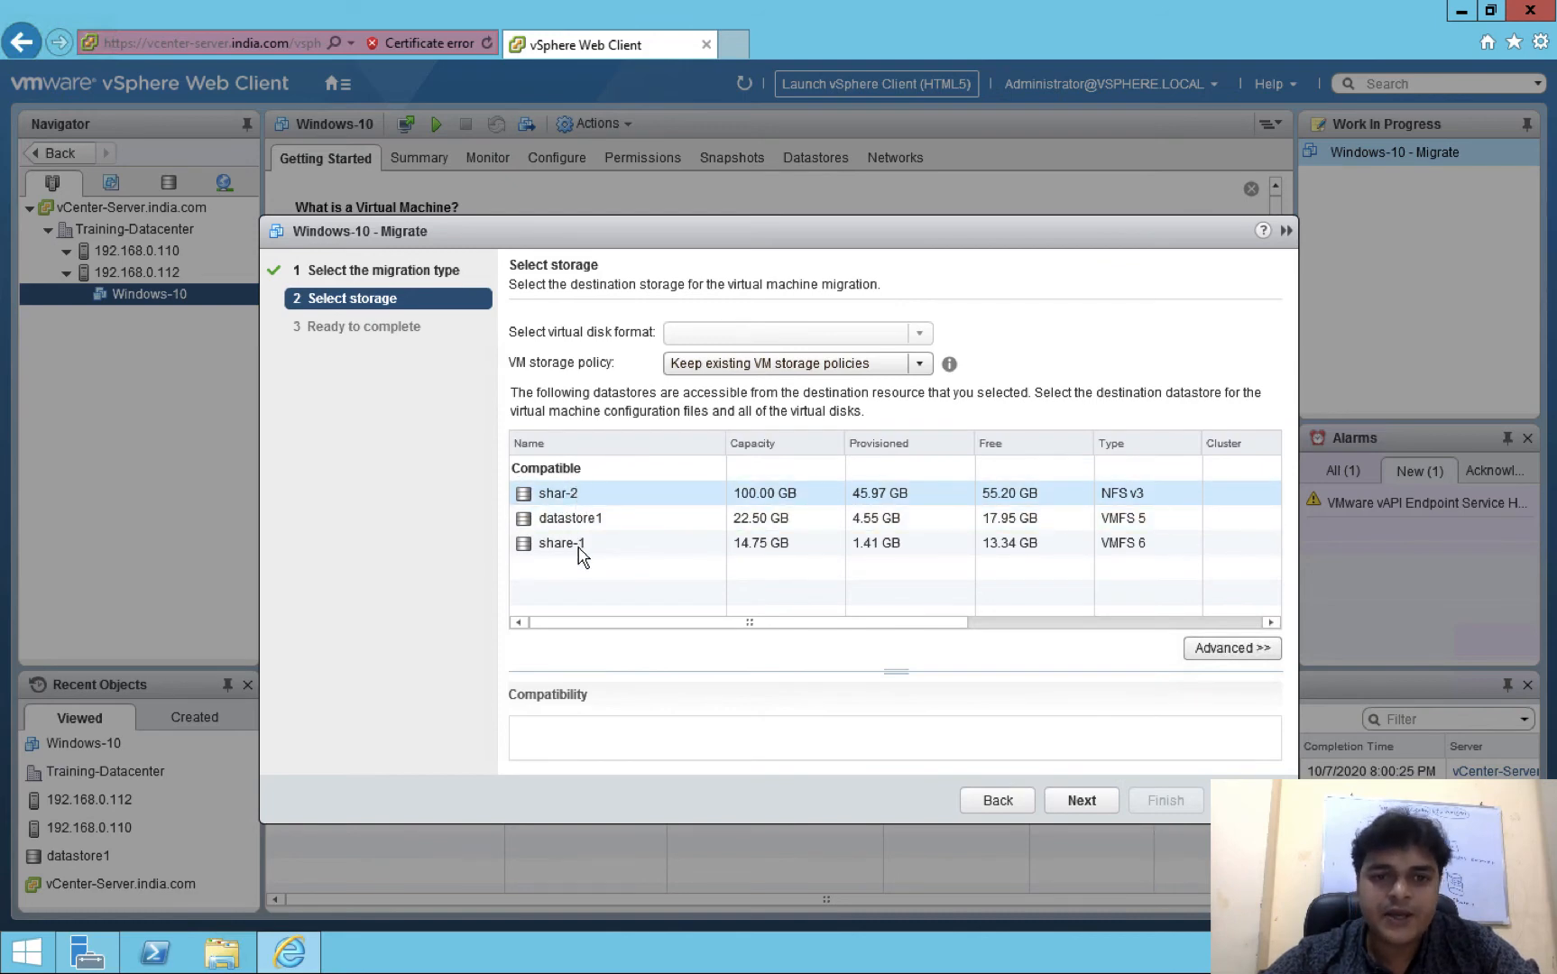
{"action": "left_click", "coordinate": [578, 545]}
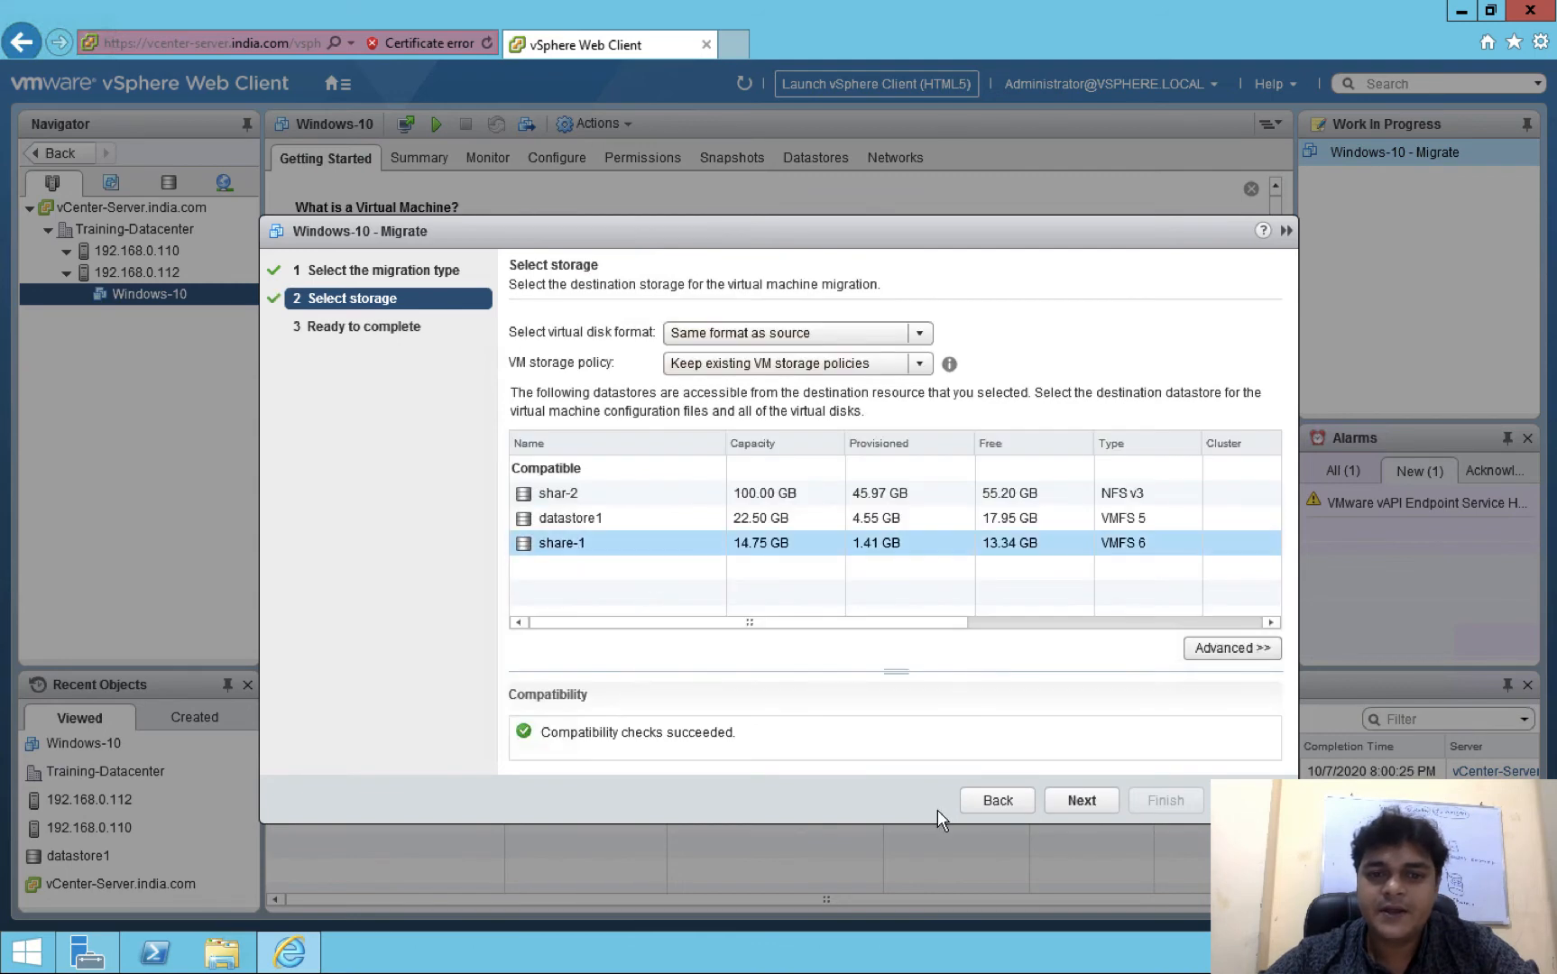
{"action": "left_click", "coordinate": [1081, 802]}
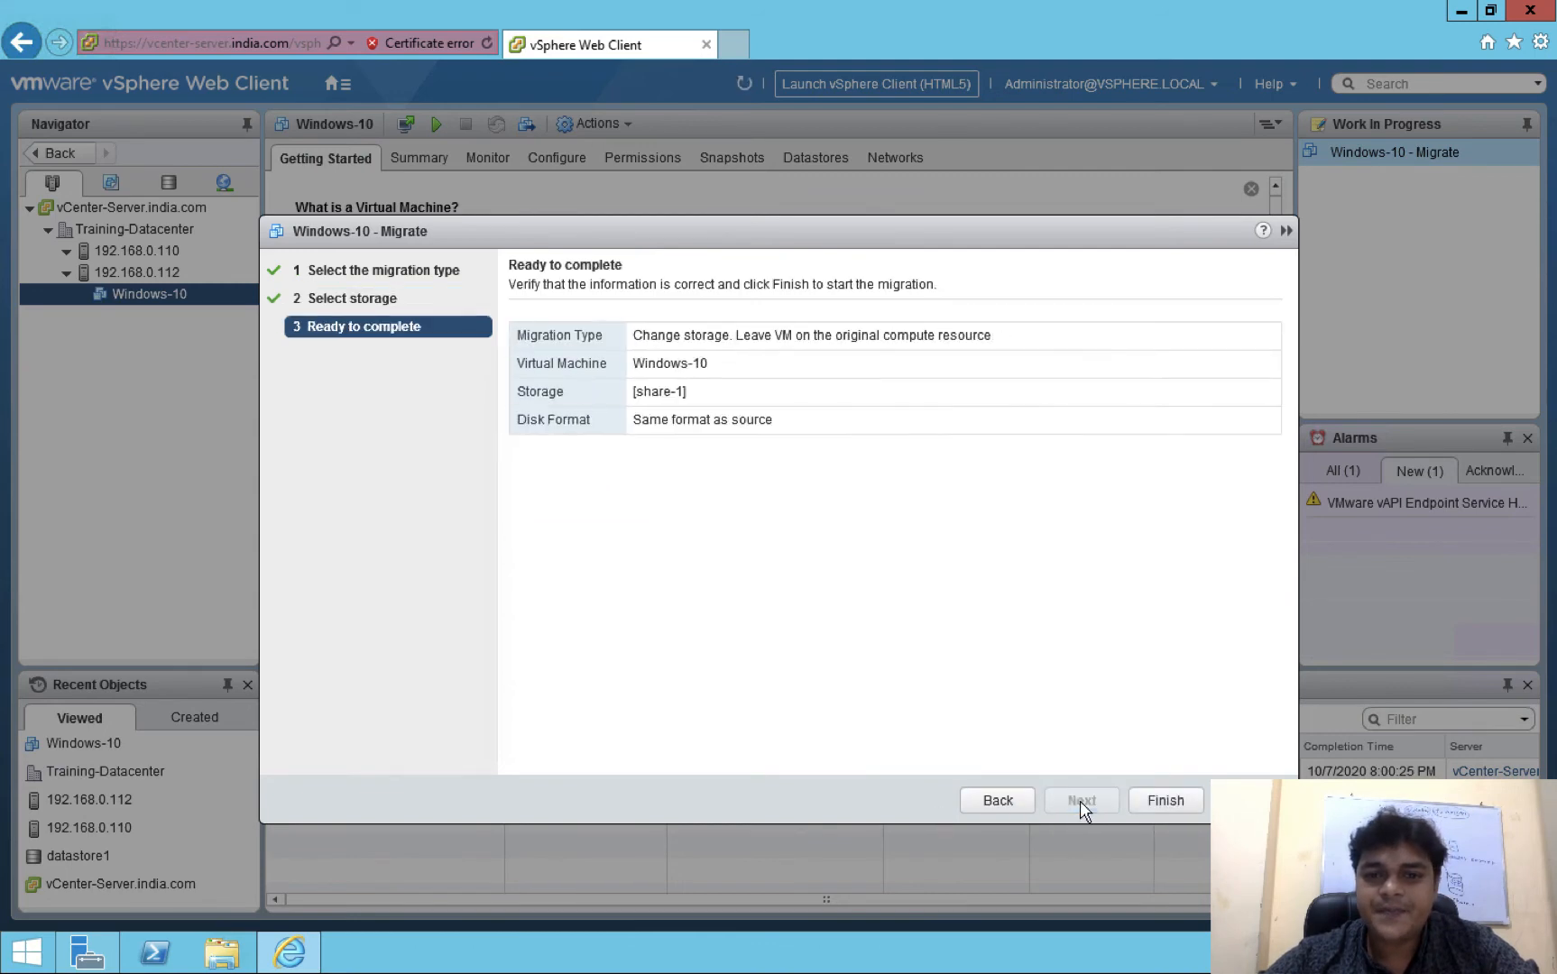
{"action": "left_click", "coordinate": [1162, 802]}
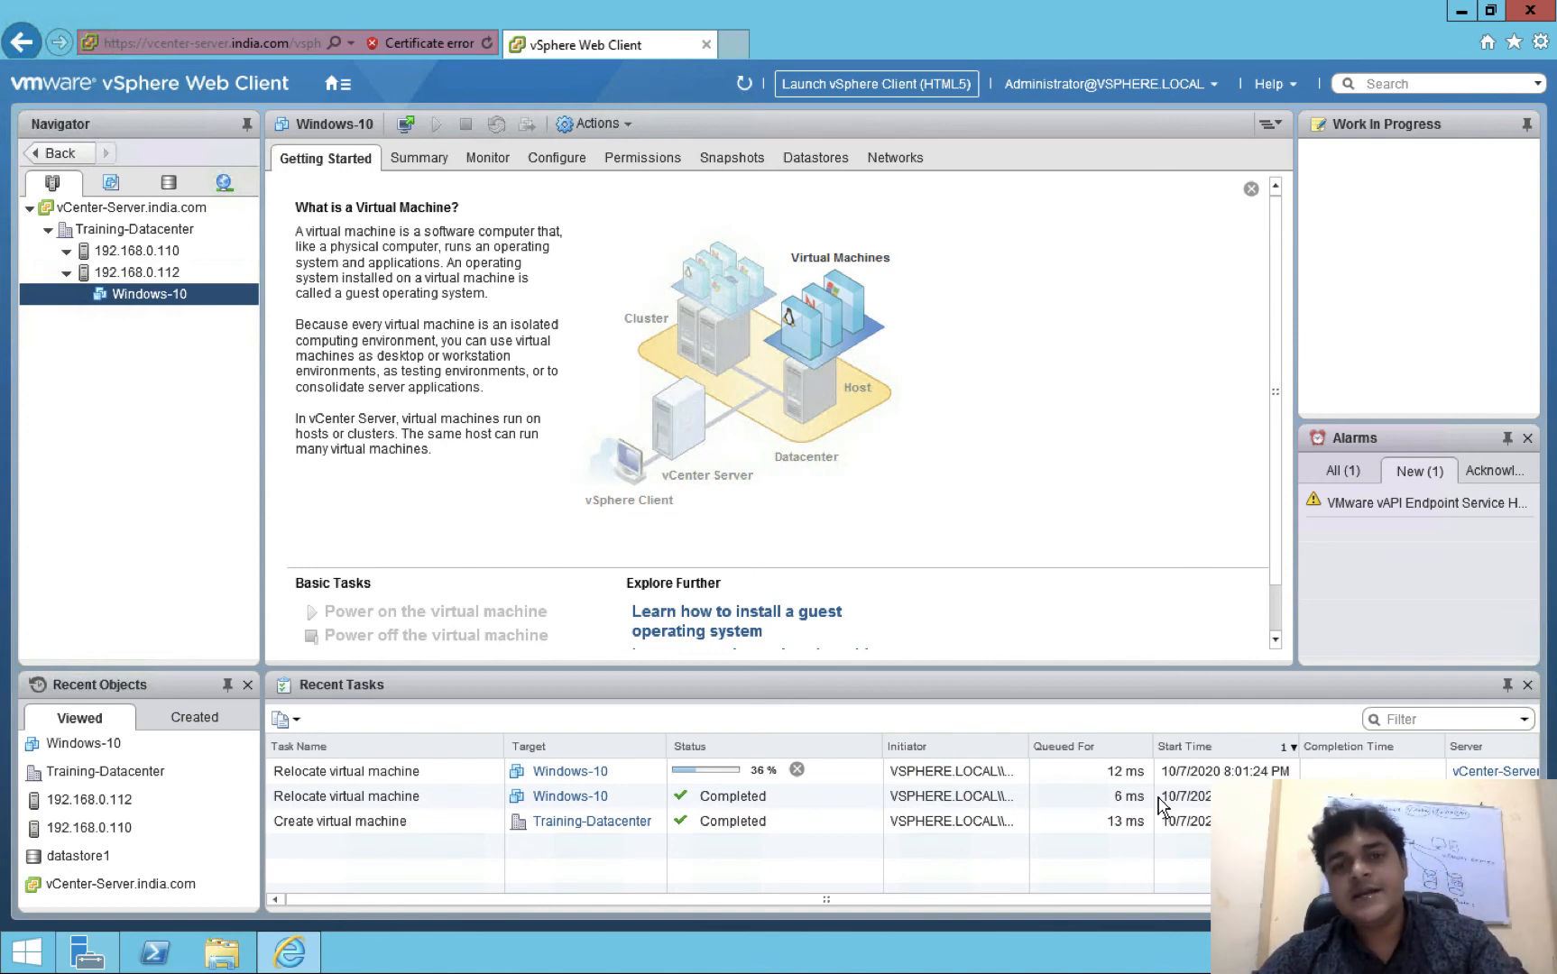
Refresh twice to track the Windows-10 relocation at 36%, briefly checking its Actions menu
{"action": "left_click", "coordinate": [742, 88]}
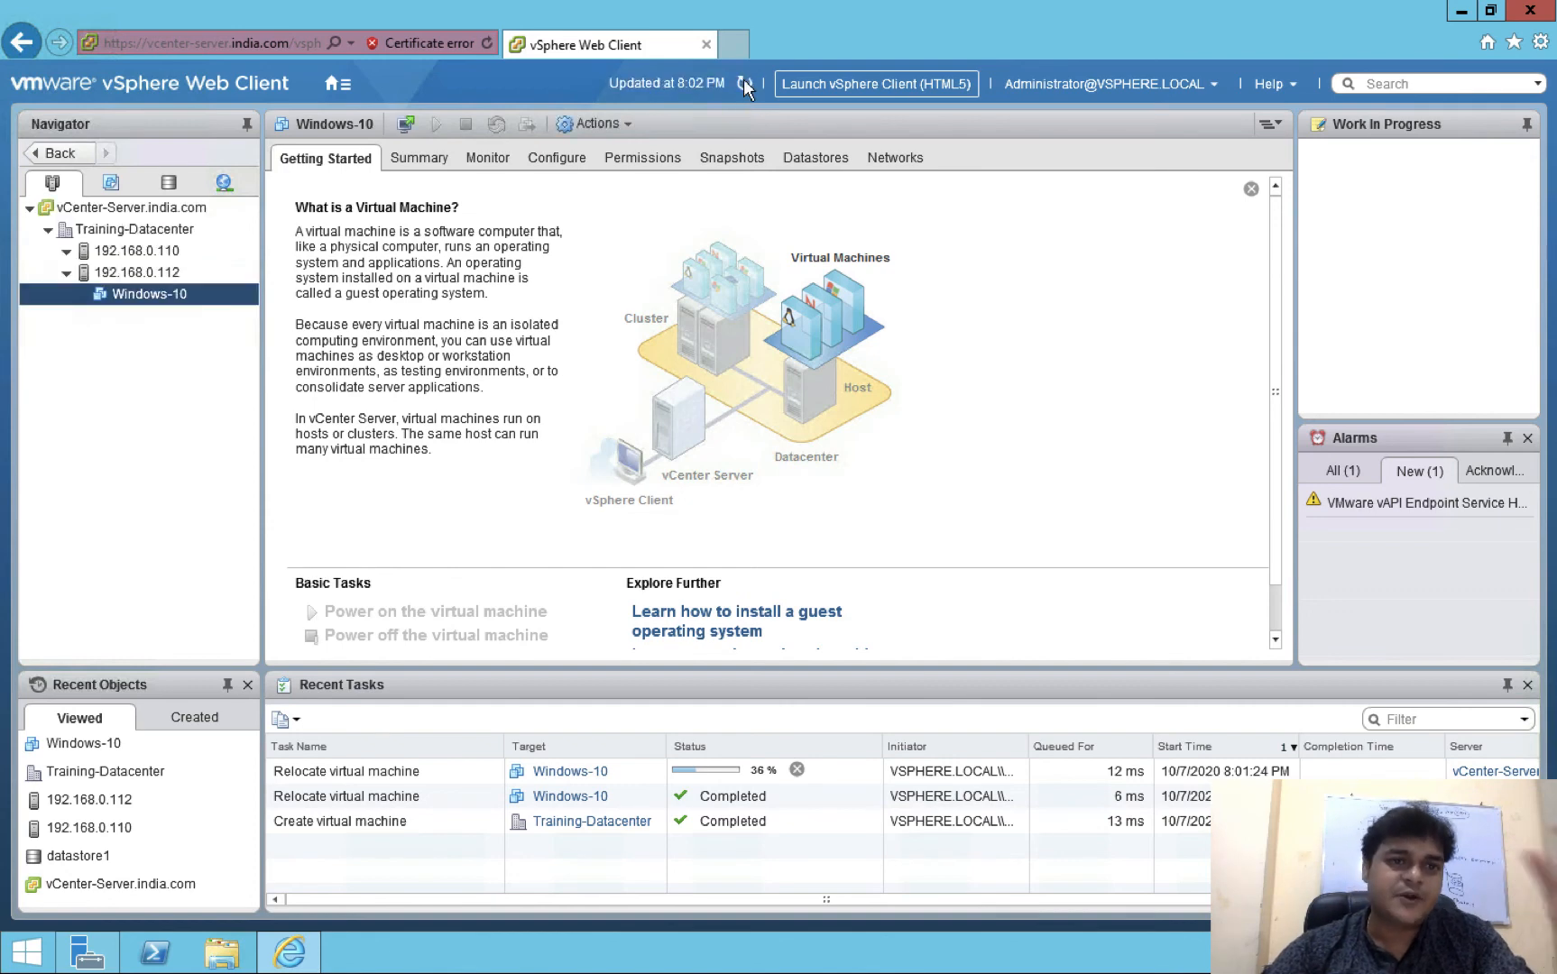
{"action": "left_click", "coordinate": [744, 86]}
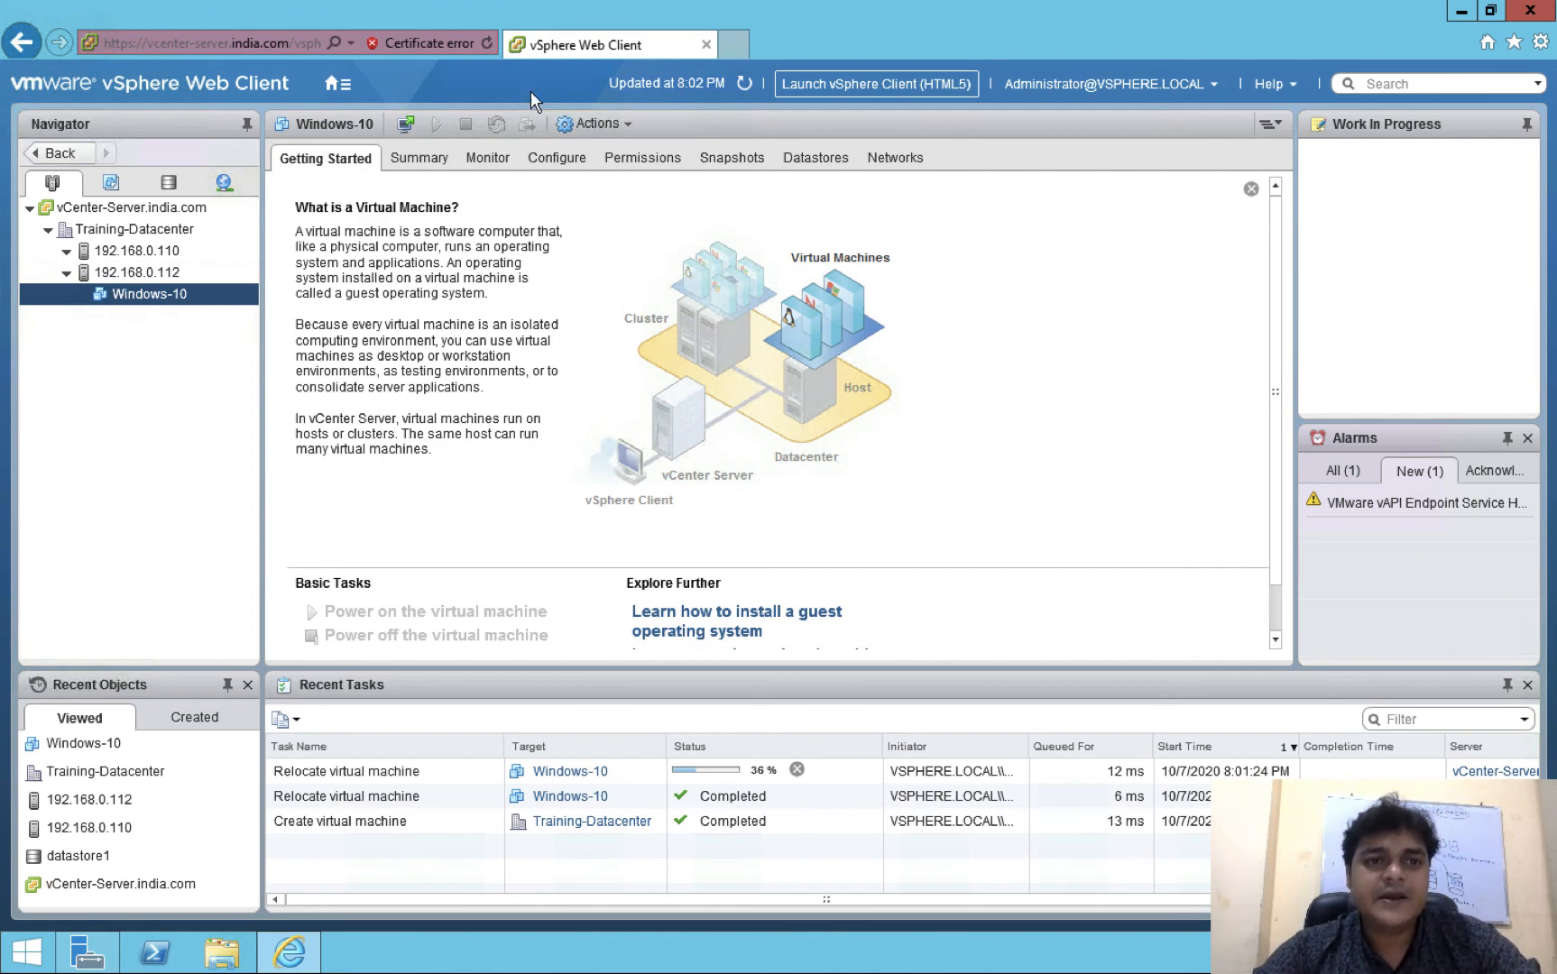
{"action": "right_click", "coordinate": [179, 289]}
{"action": "mouse_move", "coordinate": [317, 534]}
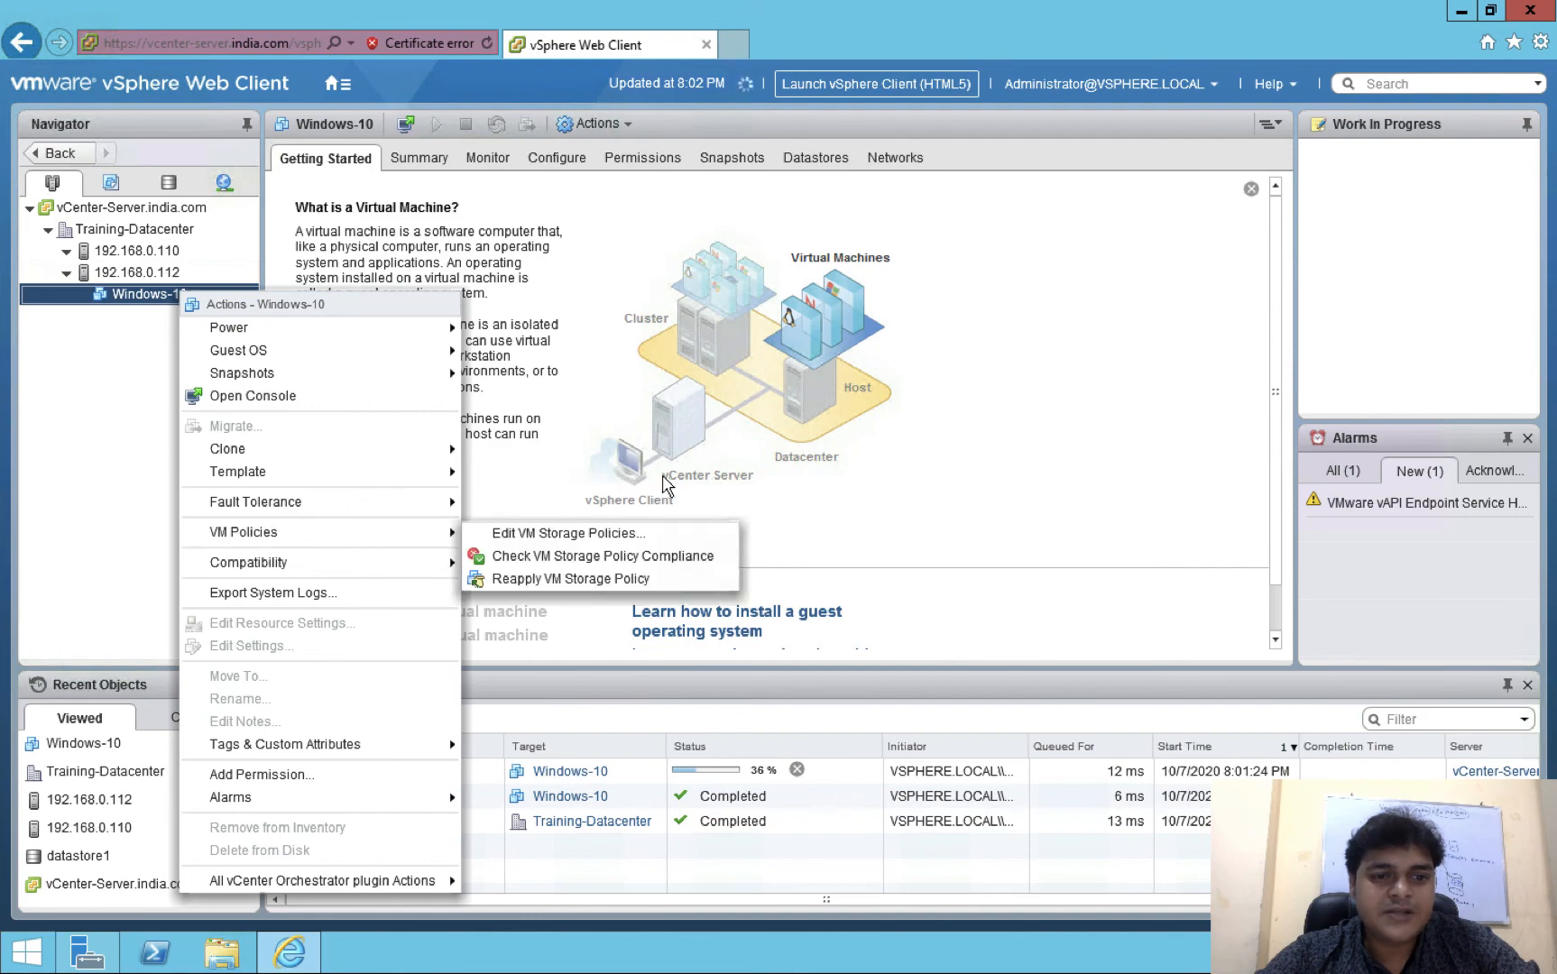
{"action": "left_click", "coordinate": [999, 405]}
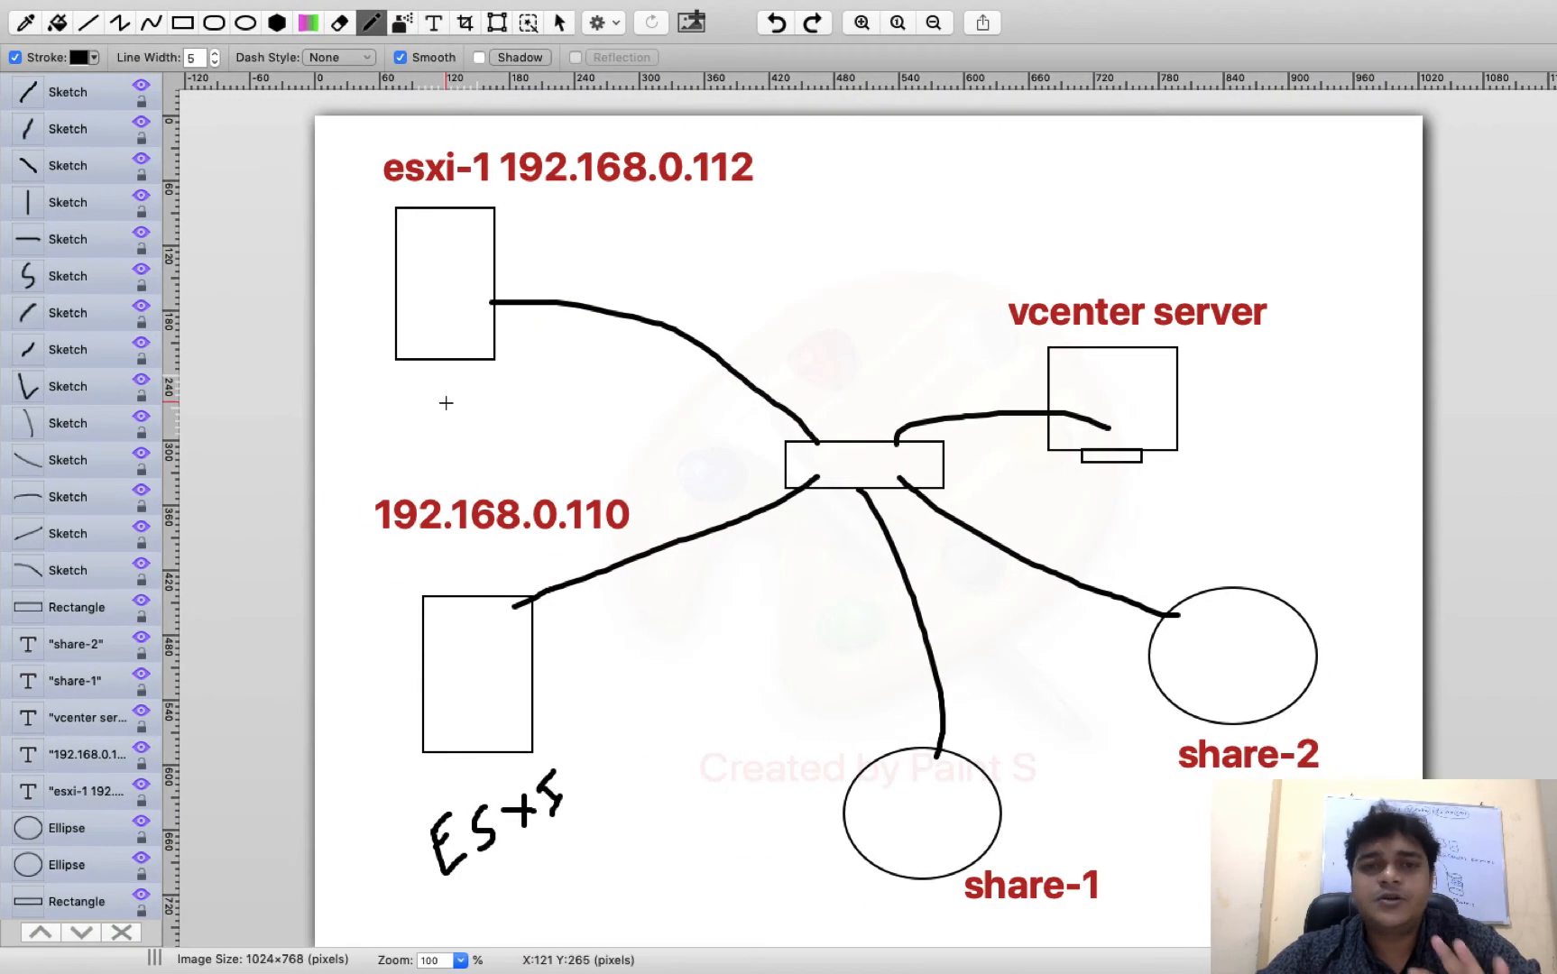
Draw a small monitor rectangle beside esxi-1 and a box inside the share-2 circle
{"action": "left_click", "coordinate": [183, 22]}
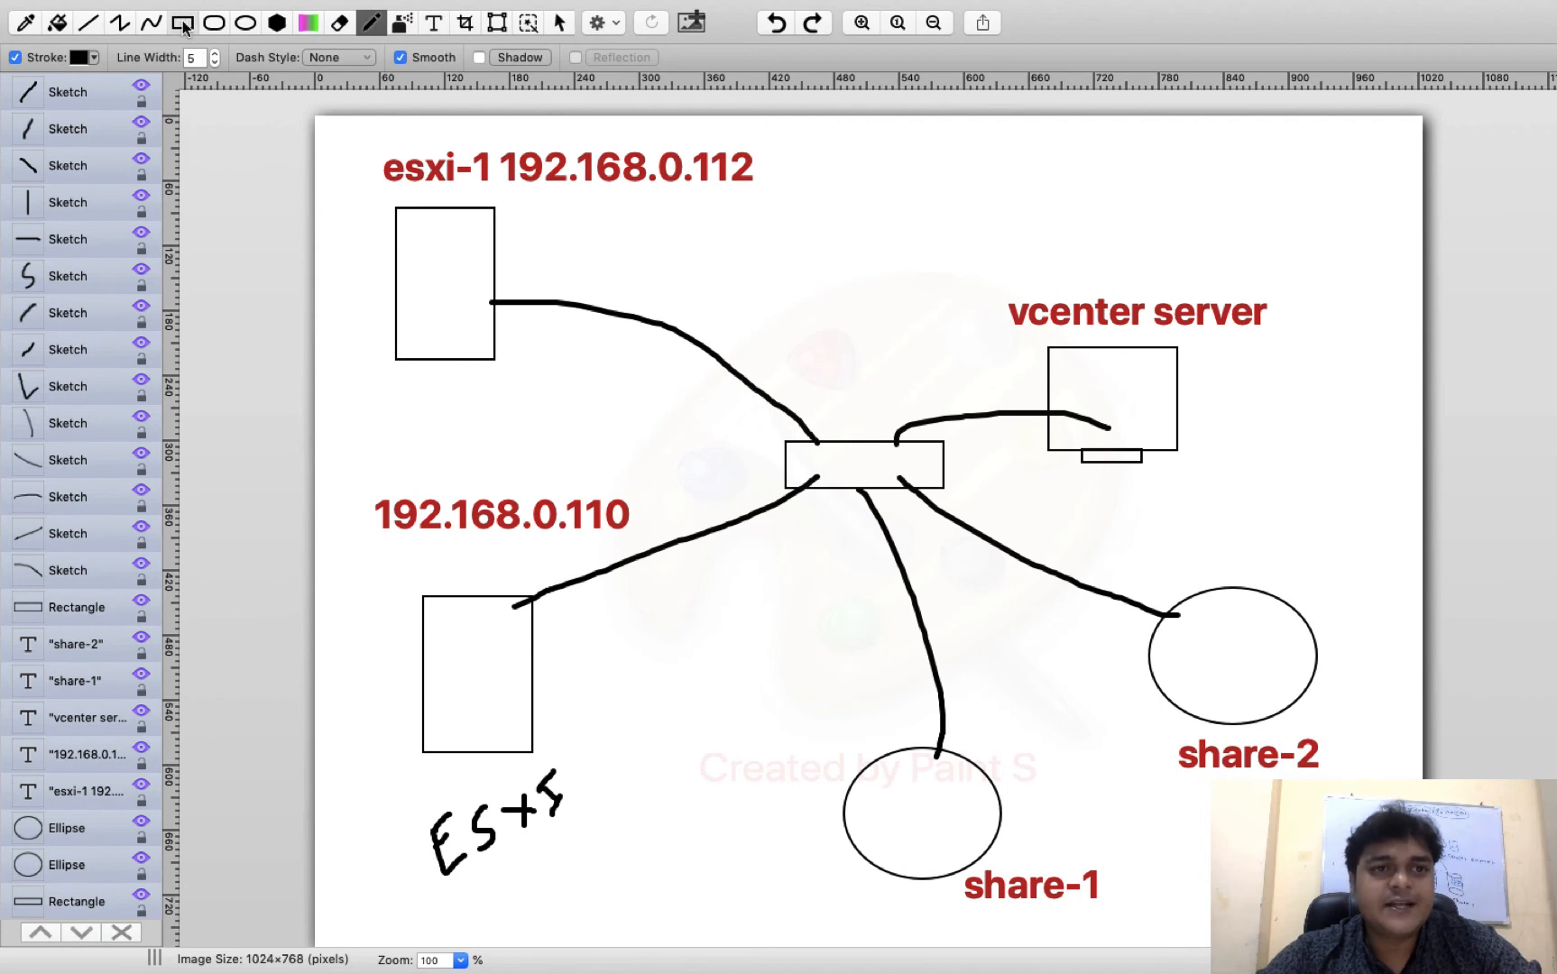
{"action": "left_click_drag", "start_coordinate": [546, 207], "coordinate": [571, 237]}
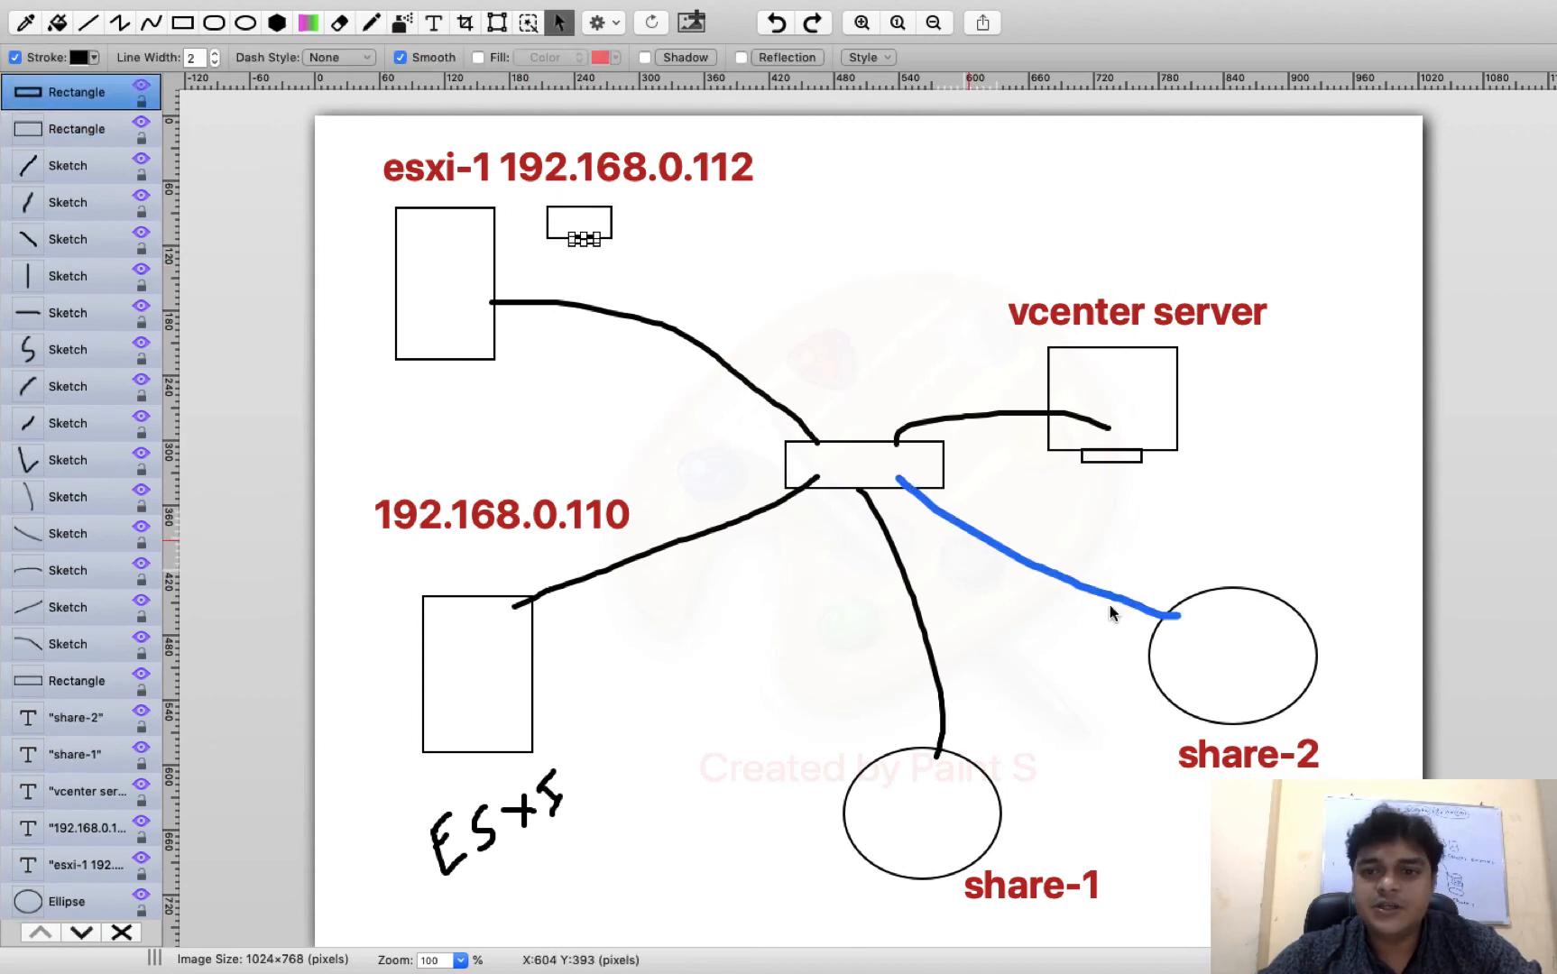
{"action": "left_click_drag", "start_coordinate": [1203, 640], "coordinate": [1260, 681]}
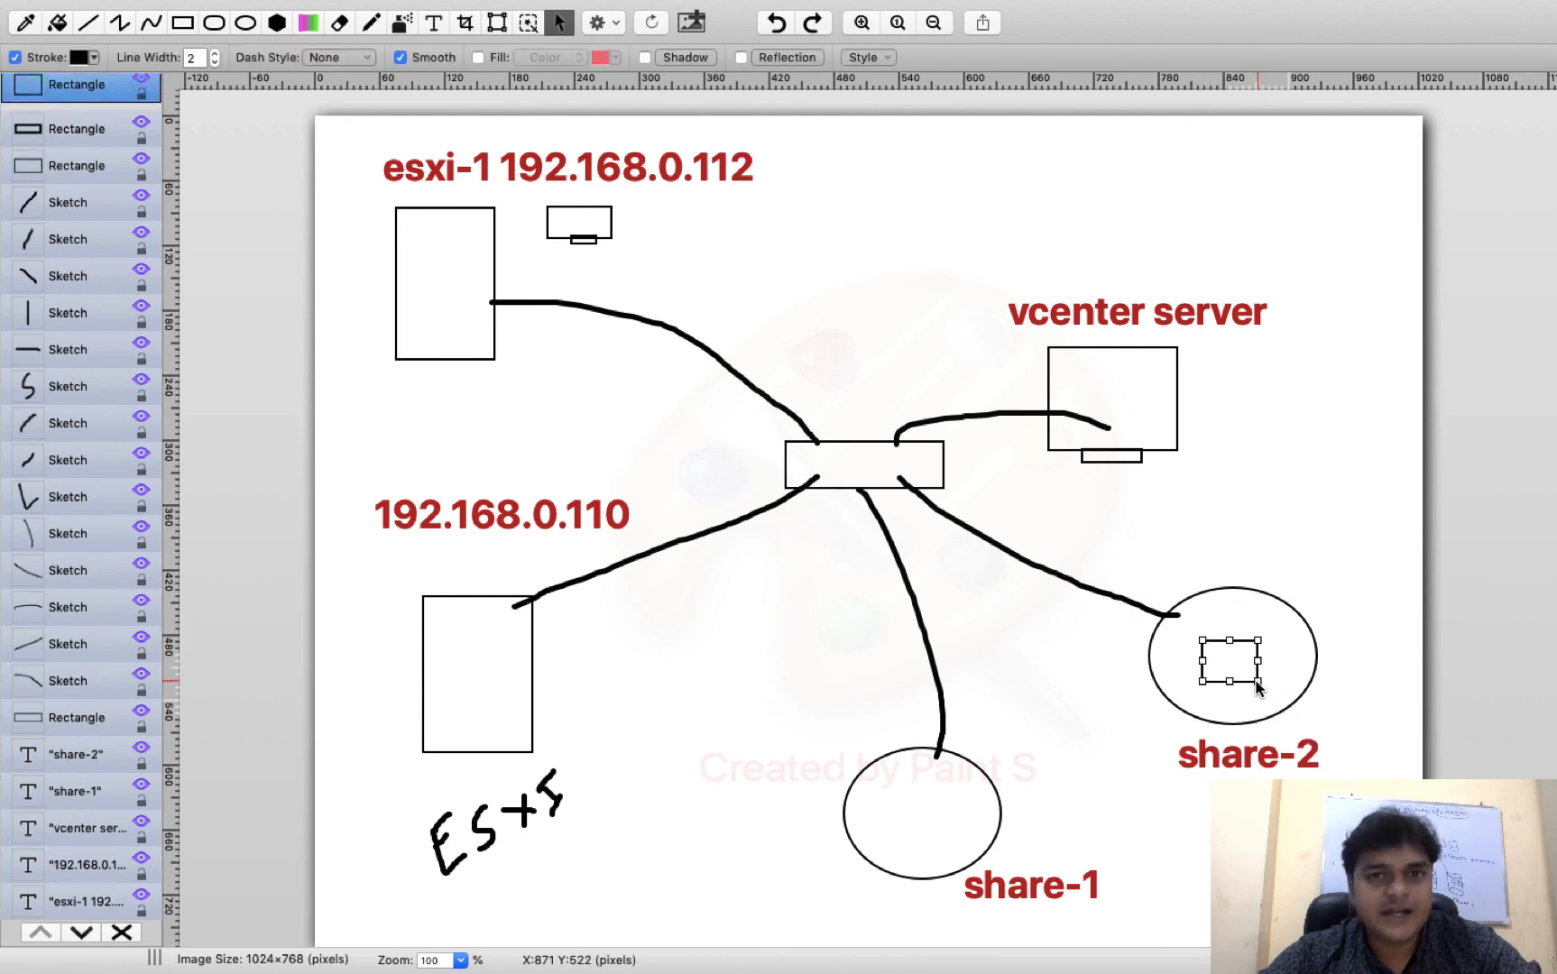
Sketch freehand lines from the monitor to host 192.168.0.110 and from share-2's box to share-1
{"action": "left_click", "coordinate": [371, 22]}
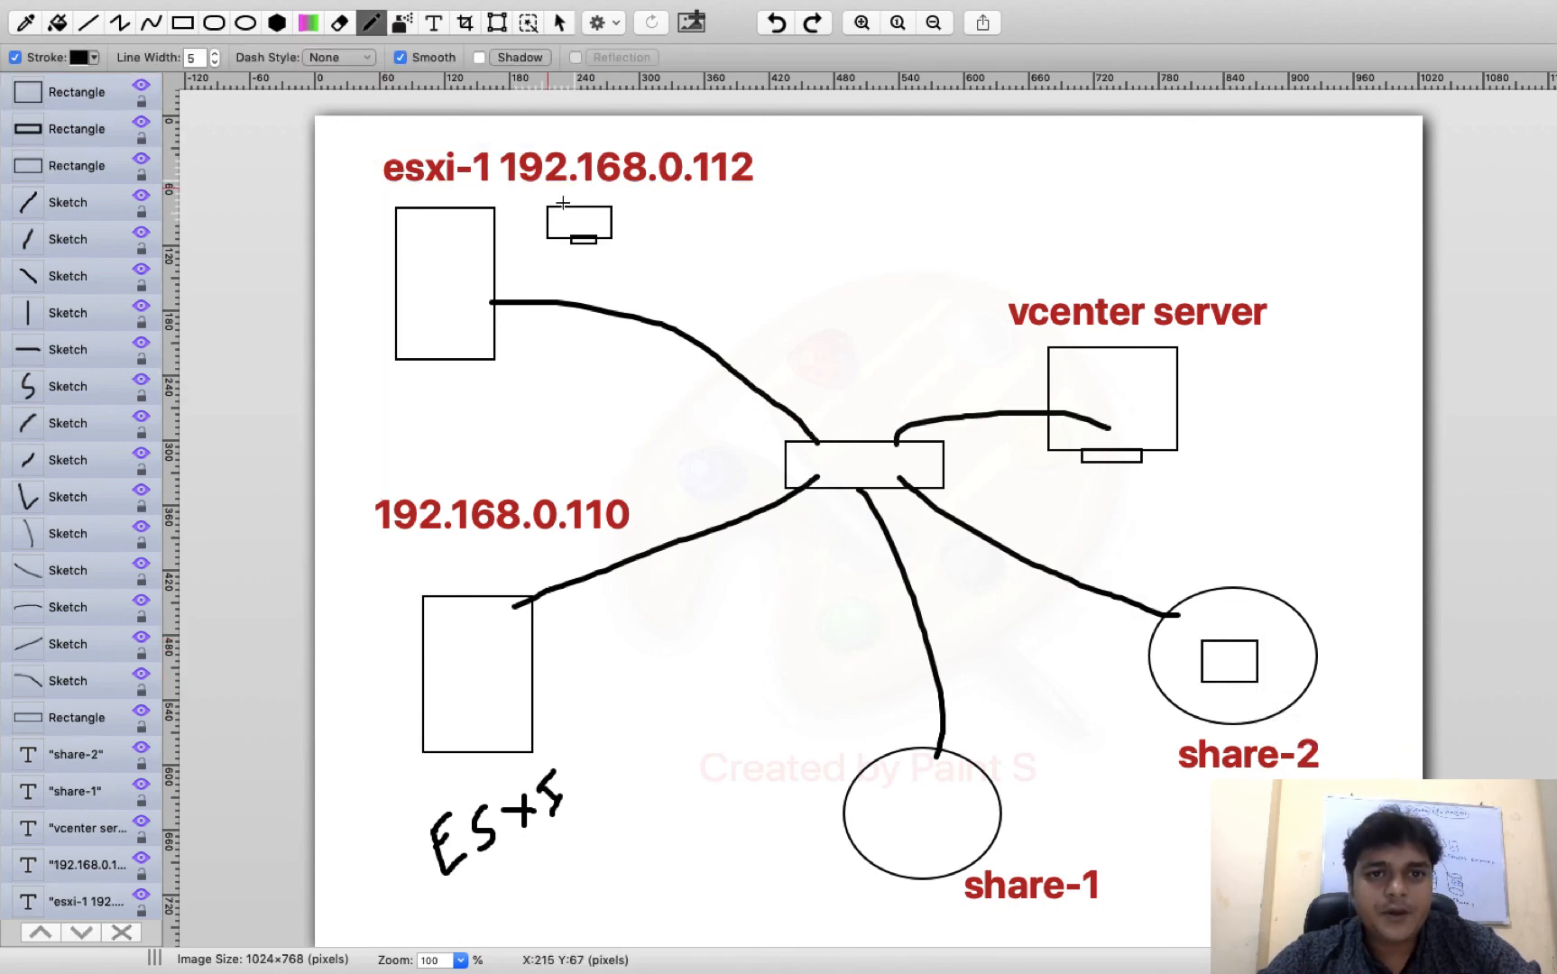
{"action": "mouse_move", "coordinate": [561, 220]}
{"action": "left_mouse_down"}
{"action": "mouse_move", "coordinate": [379, 534]}
{"action": "mouse_move", "coordinate": [431, 651]}
{"action": "mouse_move", "coordinate": [408, 651]}
{"action": "mouse_move", "coordinate": [429, 642]}
{"action": "left_mouse_up"}
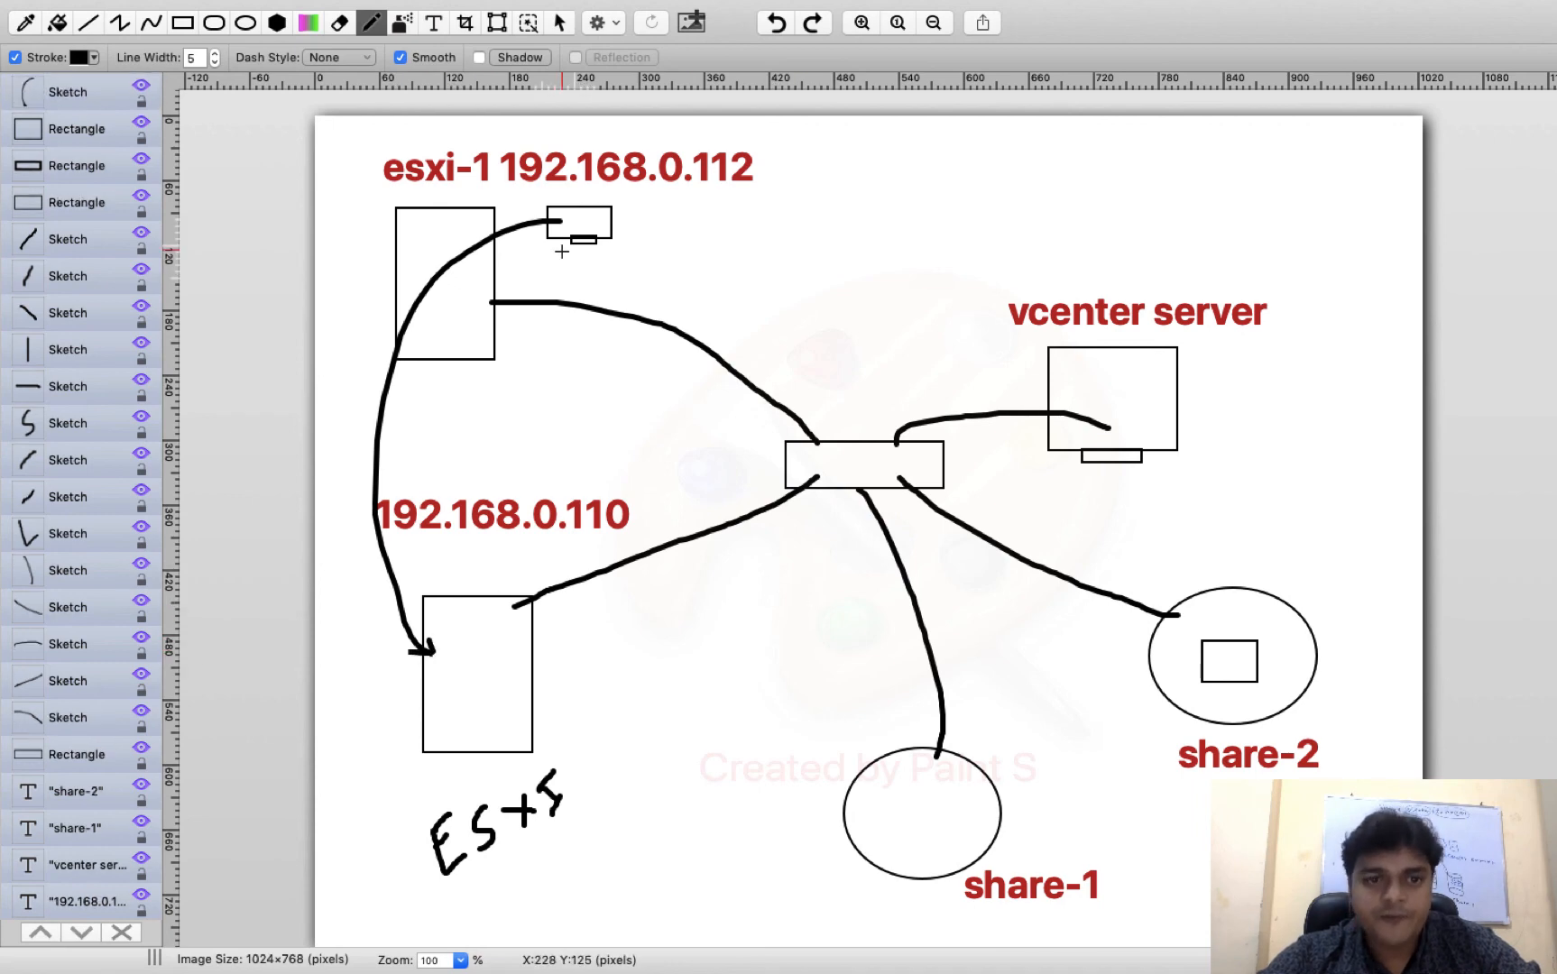
{"action": "mouse_move", "coordinate": [1216, 683]}
{"action": "left_mouse_down"}
{"action": "mouse_move", "coordinate": [1032, 831]}
{"action": "mouse_move", "coordinate": [1003, 823]}
{"action": "mouse_move", "coordinate": [1031, 809]}
{"action": "left_mouse_up"}
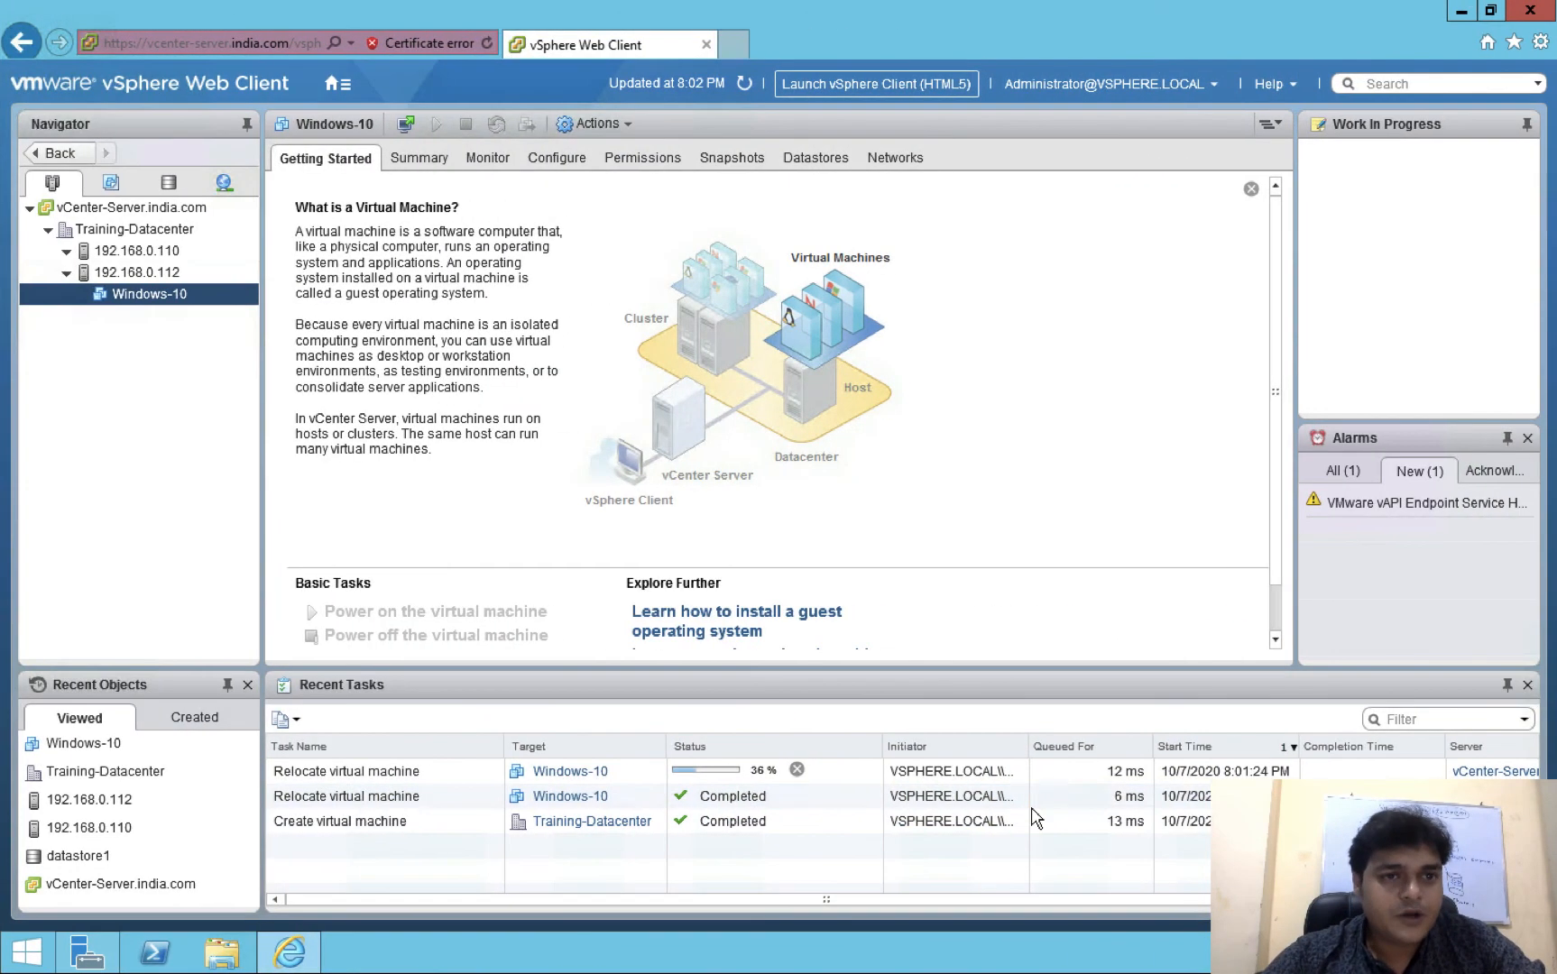
Refresh and view host 192.168.0.112's three datastores, then switch to the Mac desktop
{"action": "left_click", "coordinate": [742, 85]}
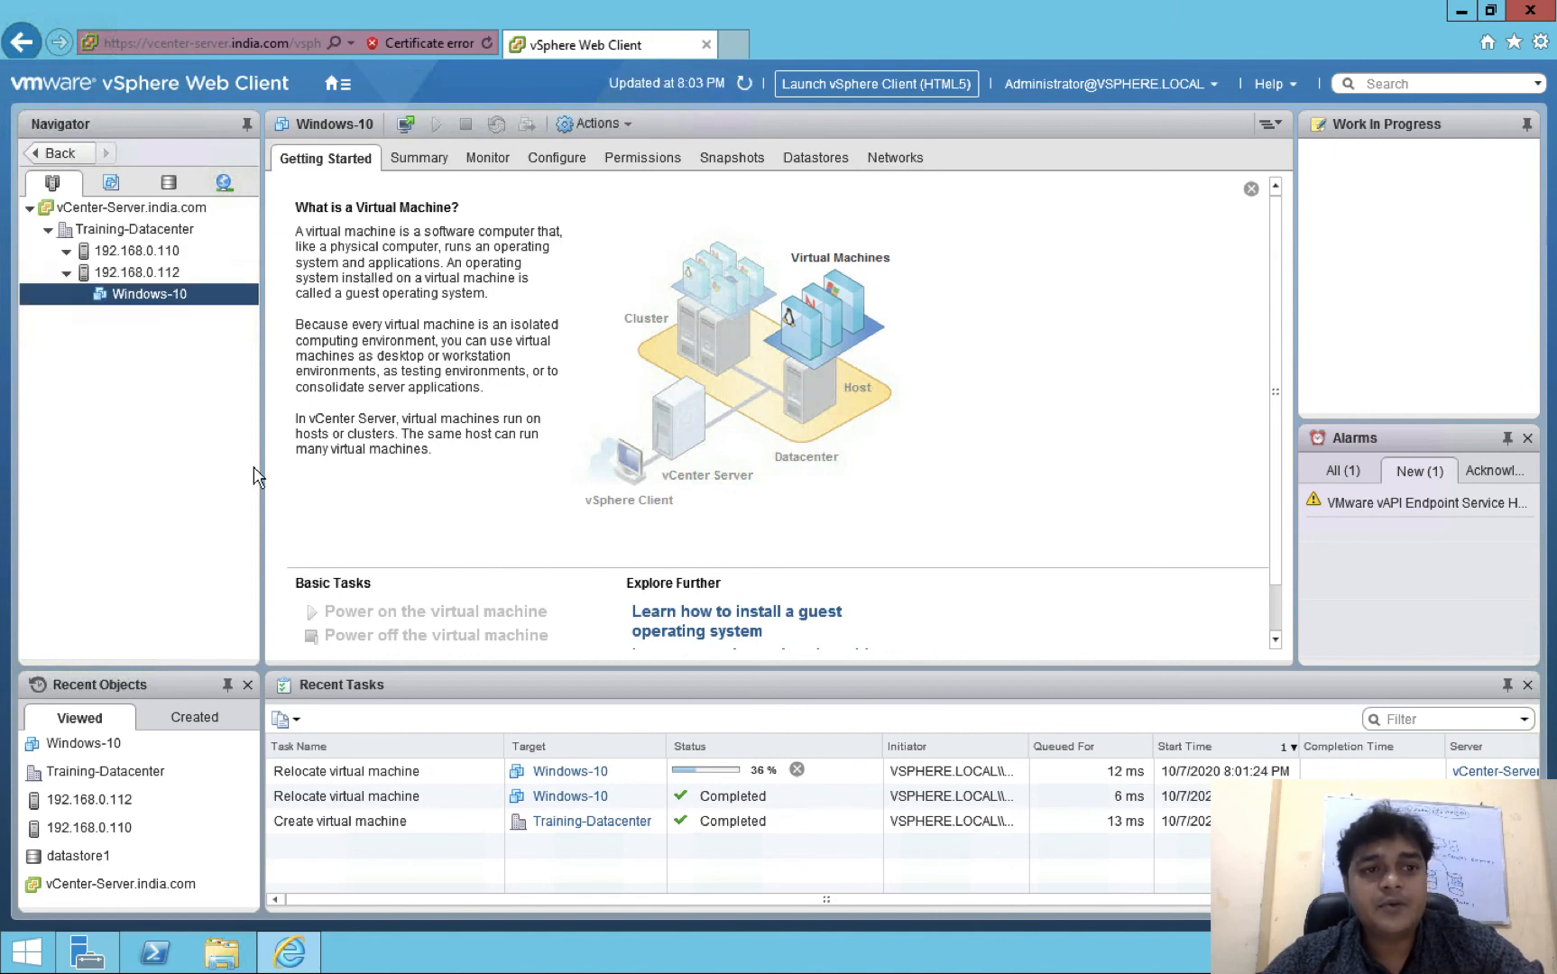
{"action": "left_click", "coordinate": [141, 275]}
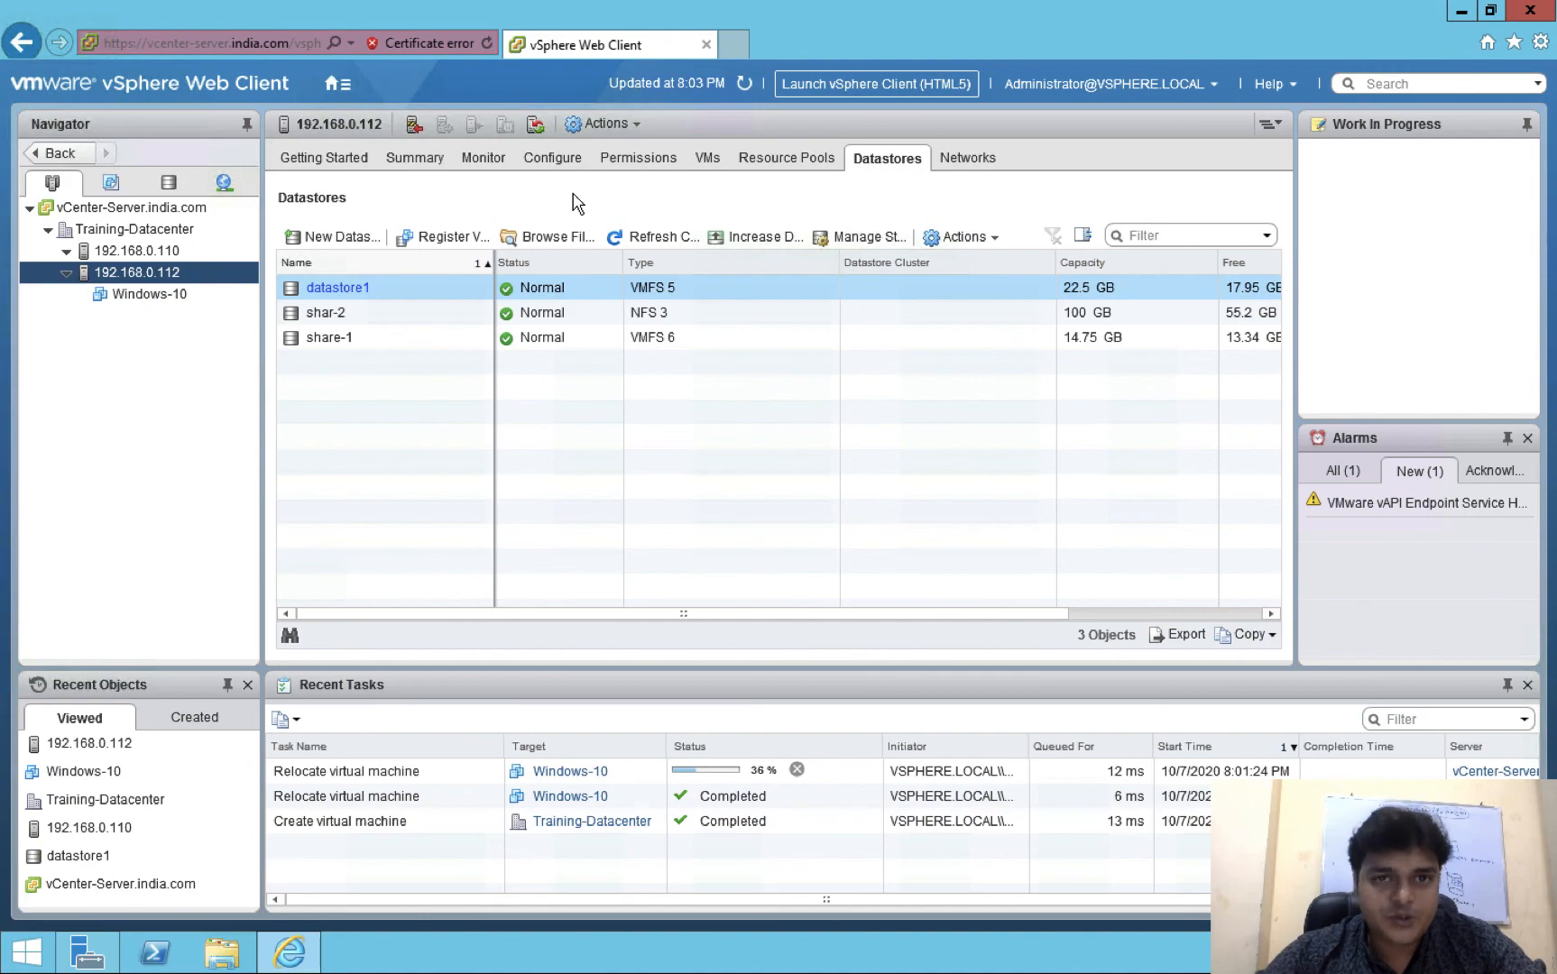
{"action": "key", "text": "ctrl+Left"}
{"action": "key", "text": "ctrl+Left"}
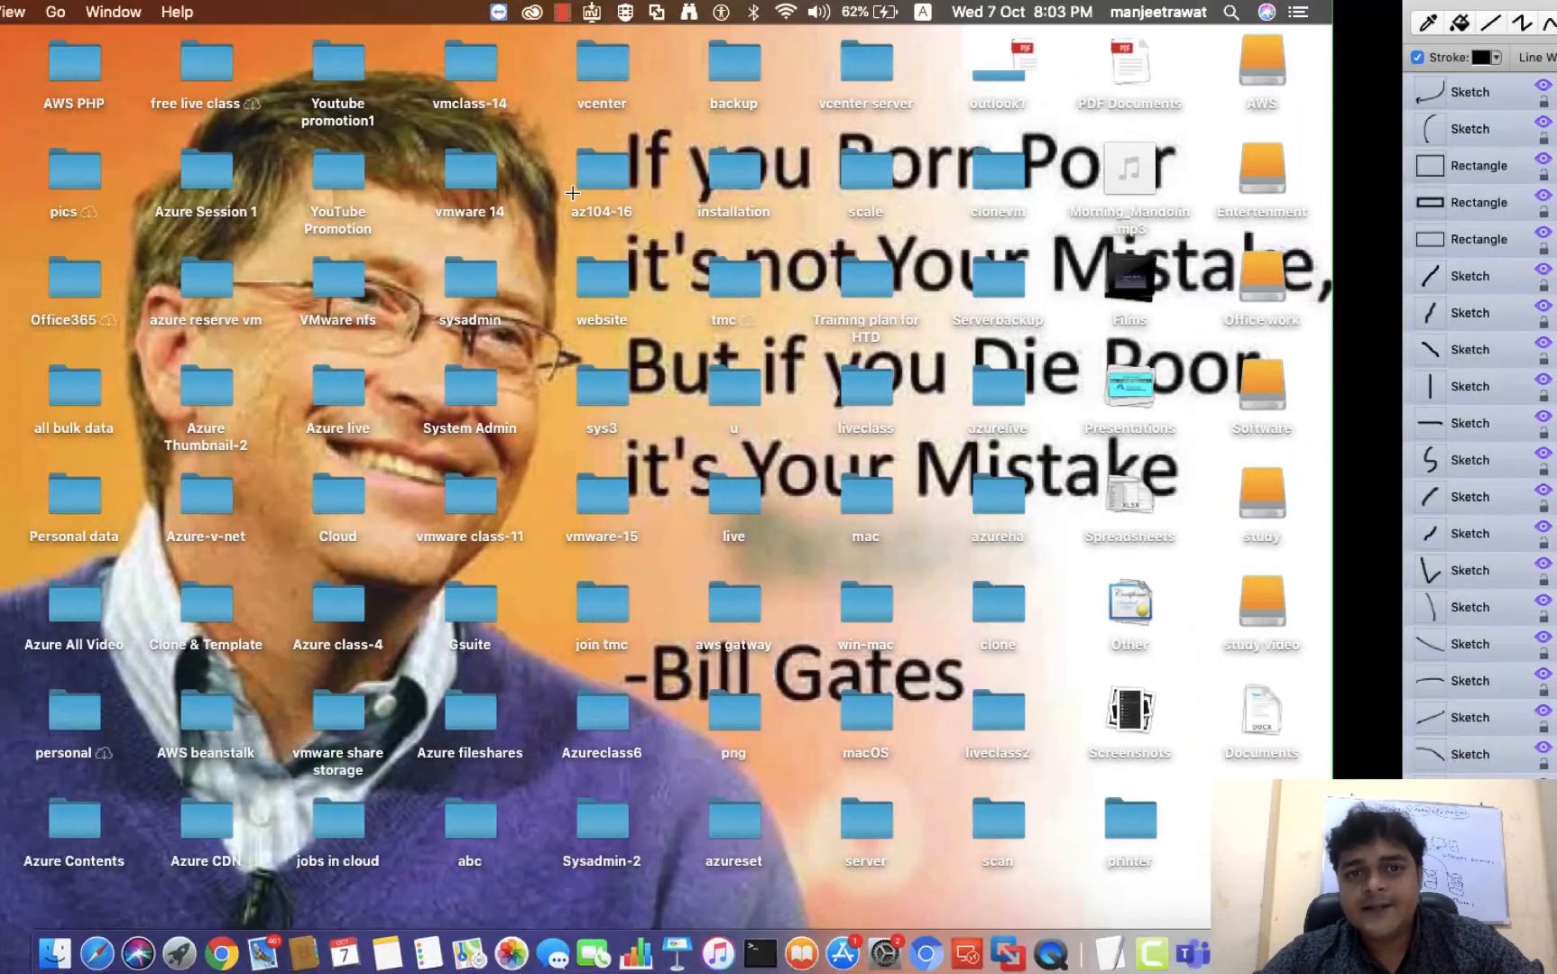